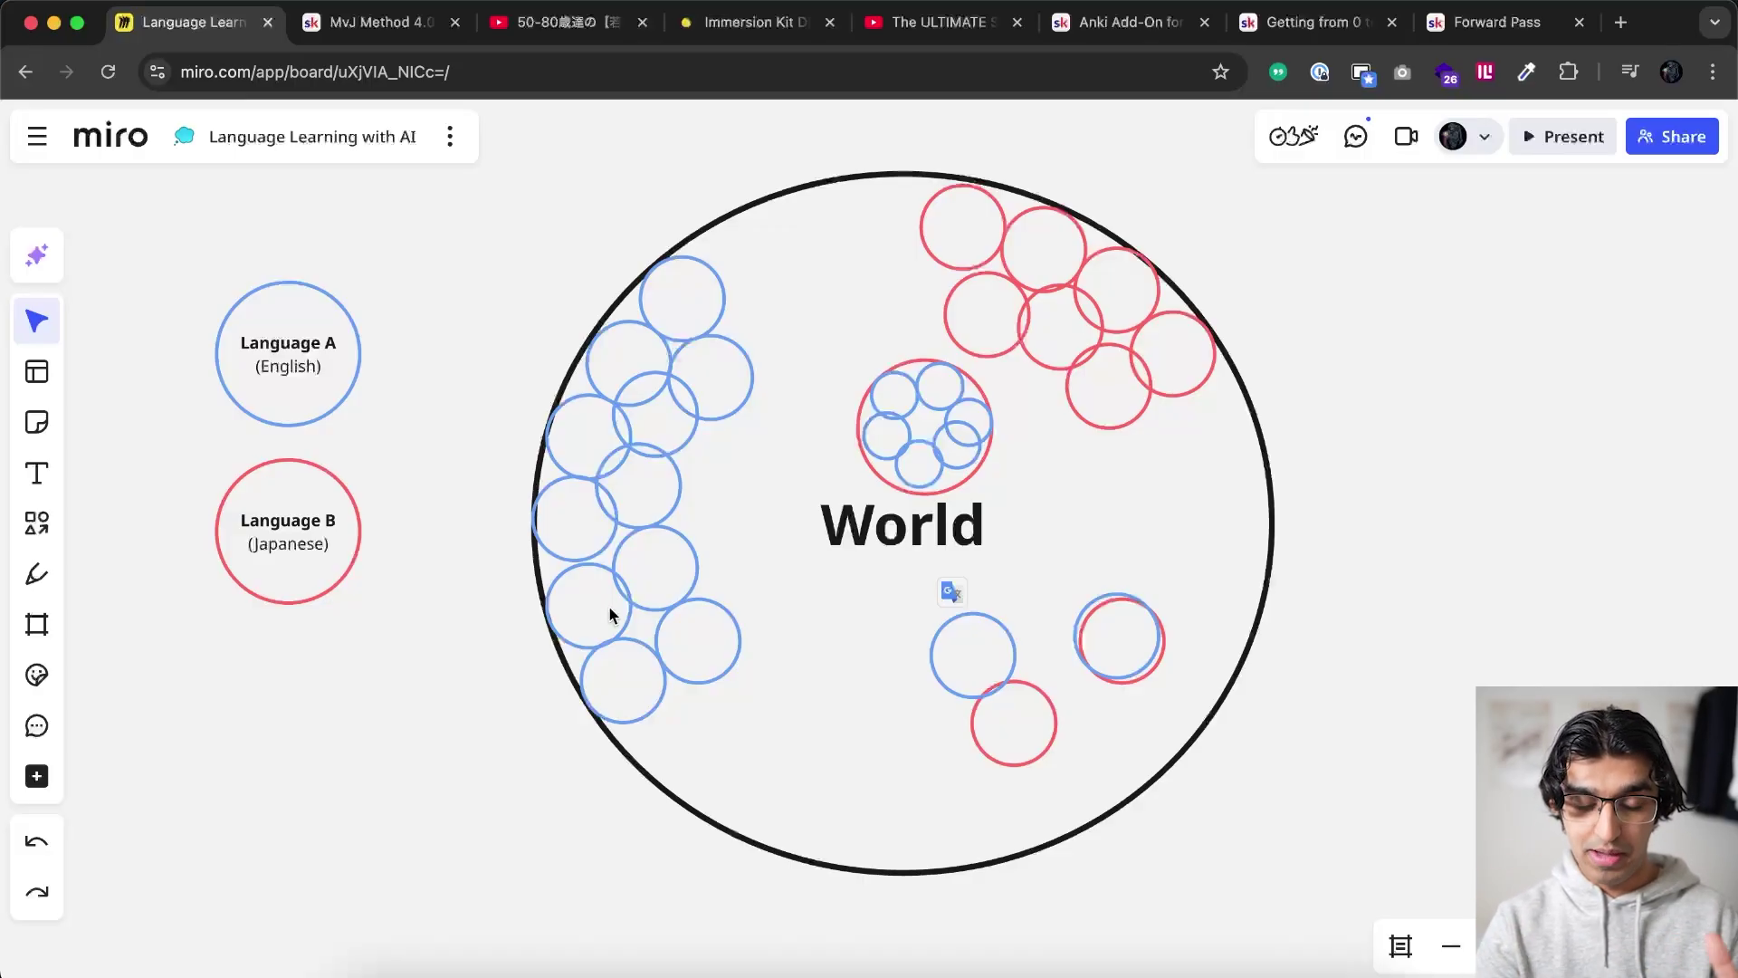
# Select a blue circle and the big World circle, then clear the selection.
pyautogui.click(670, 634)
pyautogui.click(777, 657)
pyautogui.click(1413, 363)
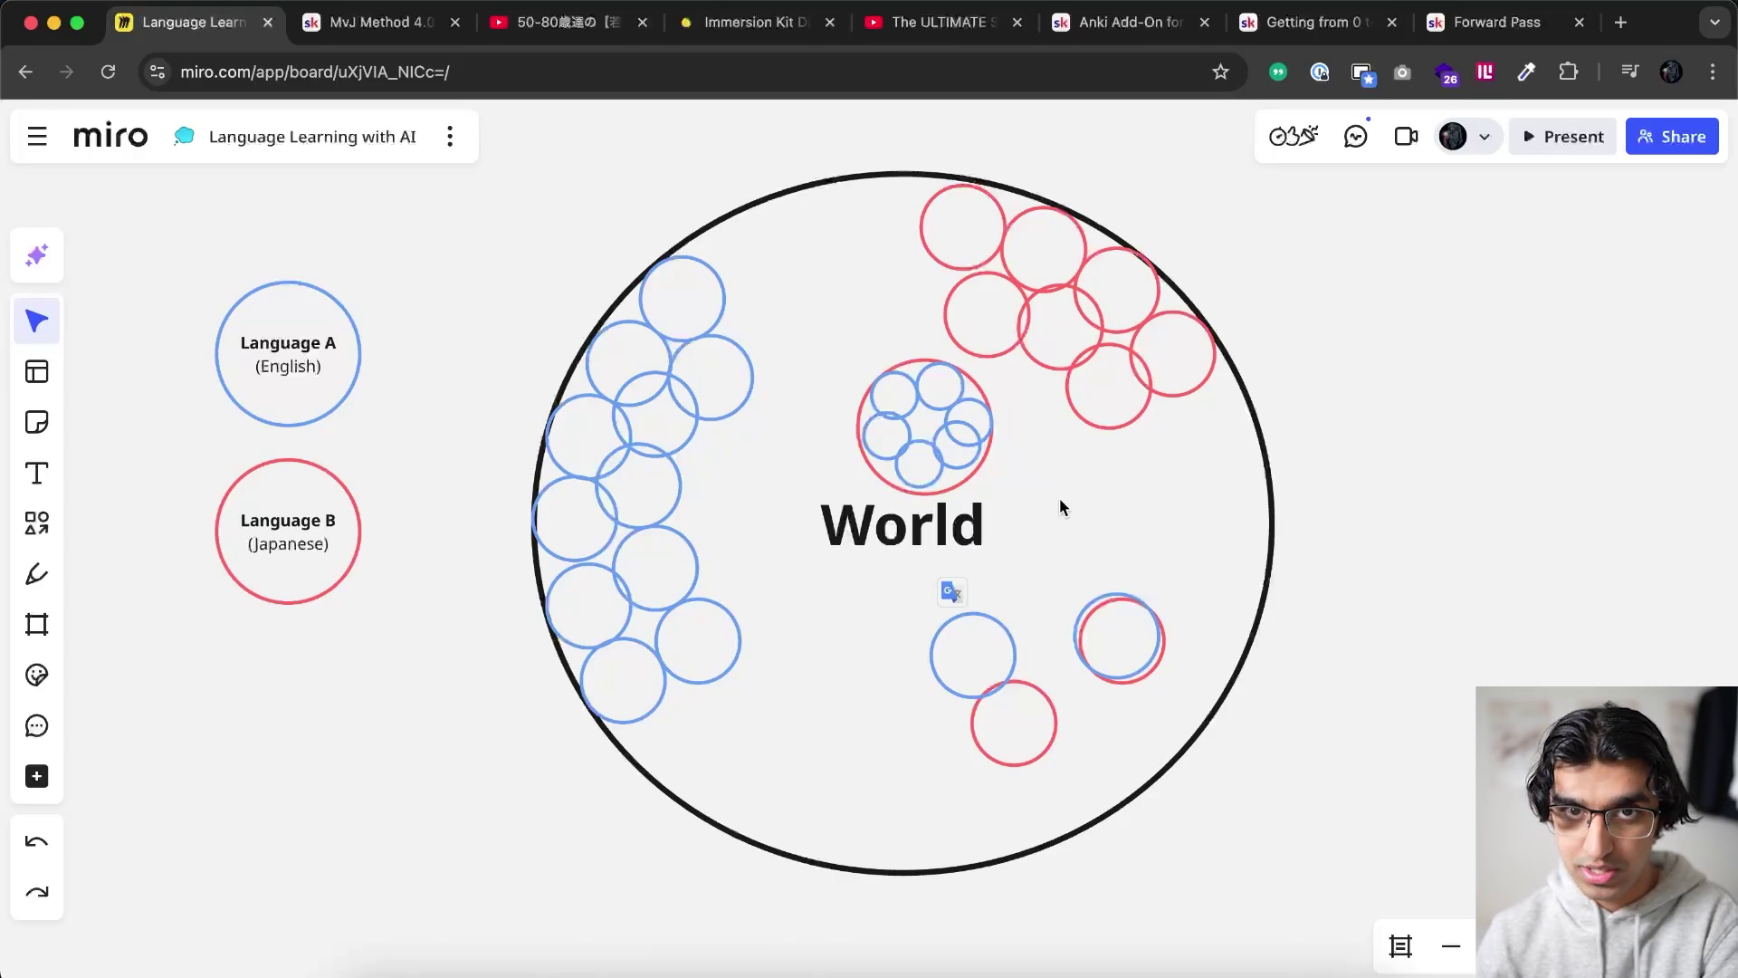
pyautogui.hscroll(-1, 1062, 506)
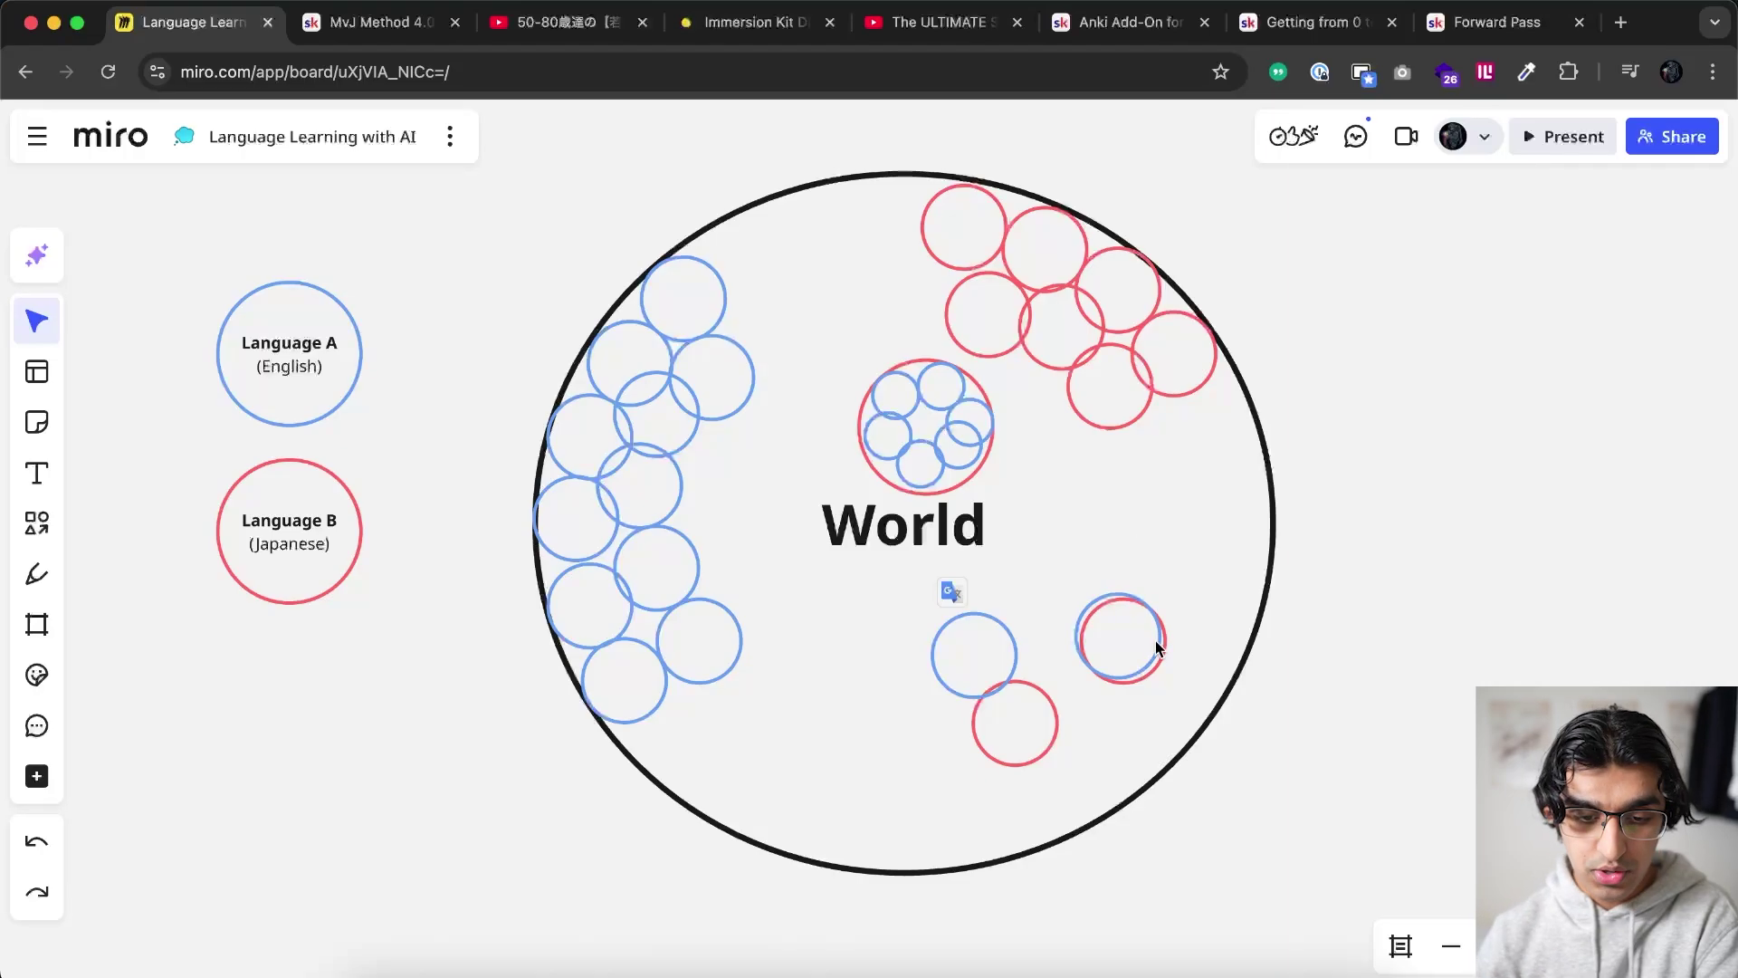
# Drag the blue circle below World down-right so it overlaps the red circle more.
pyautogui.scroll(5, 1156, 643)
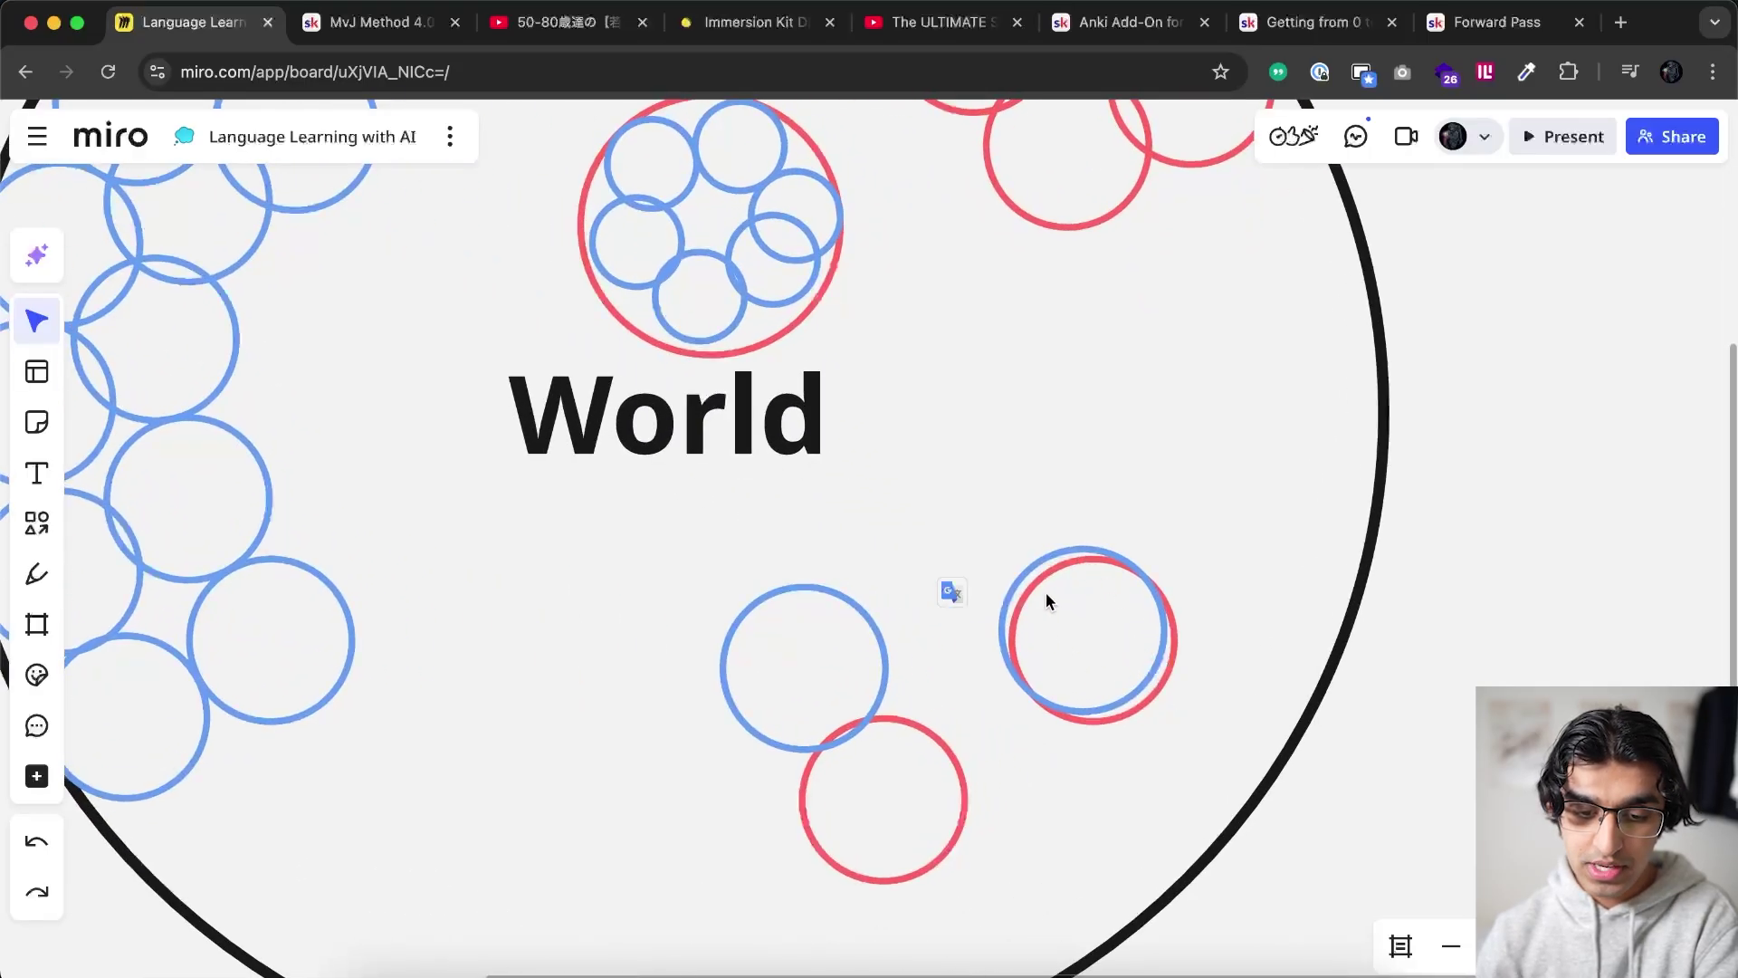
pyautogui.scroll(-3, 1114, 705)
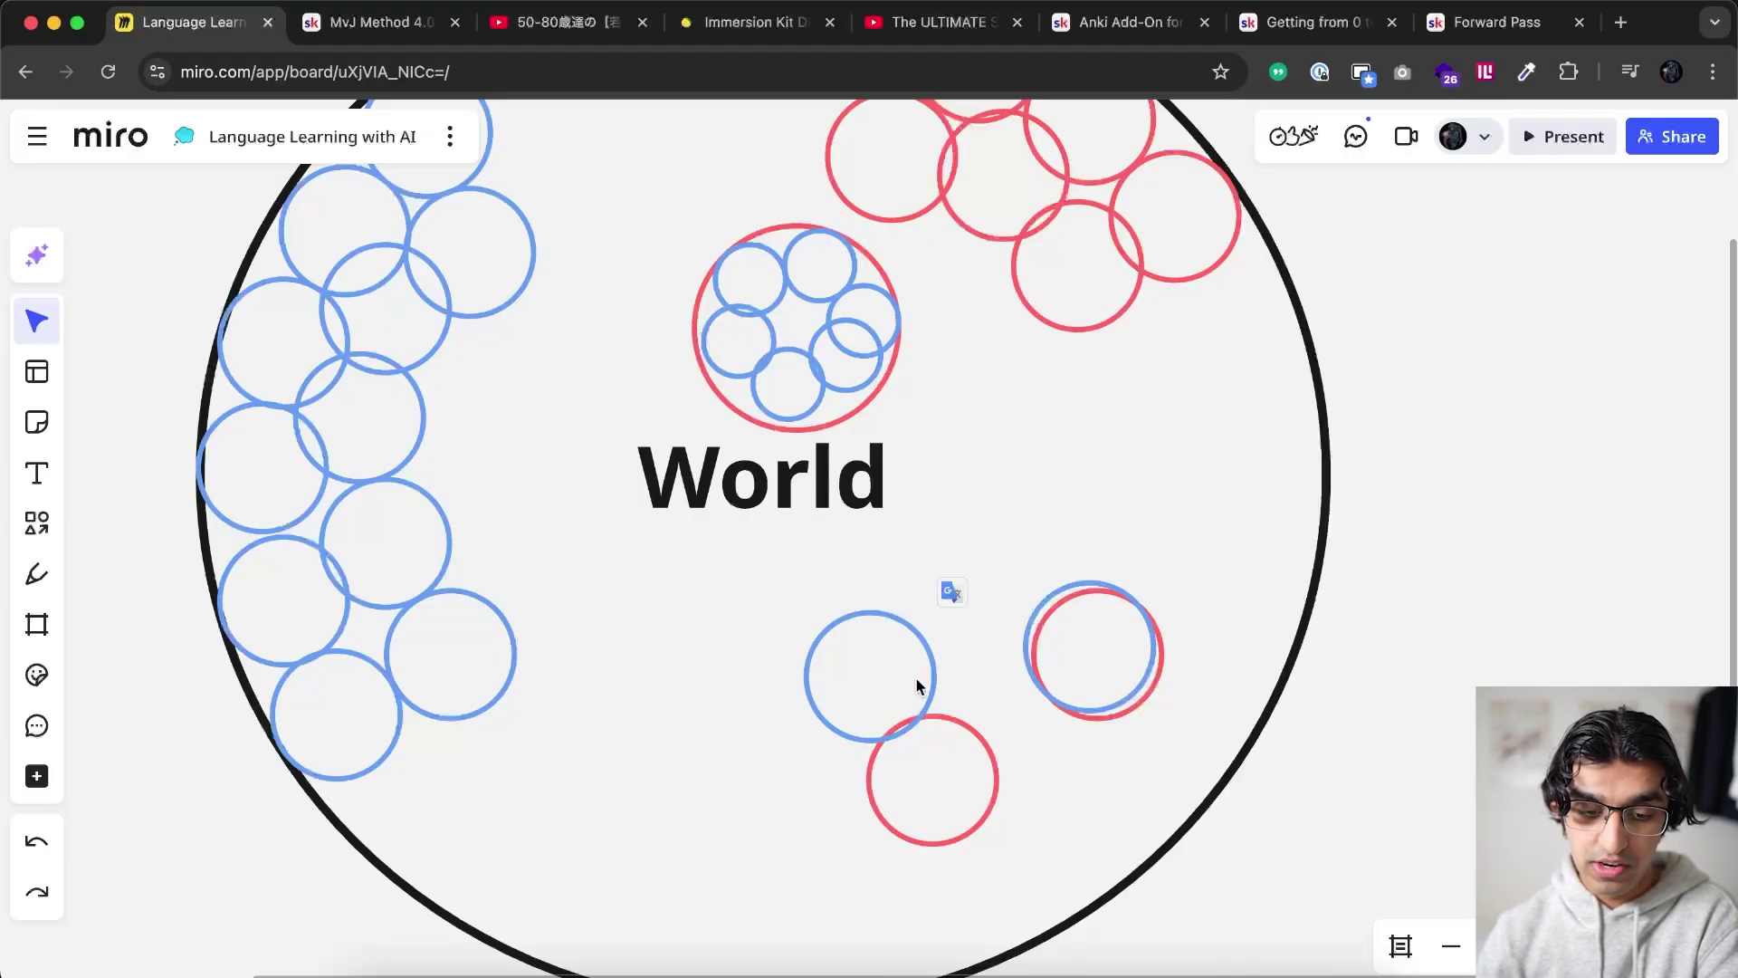
pyautogui.moveTo(931, 679); pyautogui.dragTo(947, 703)
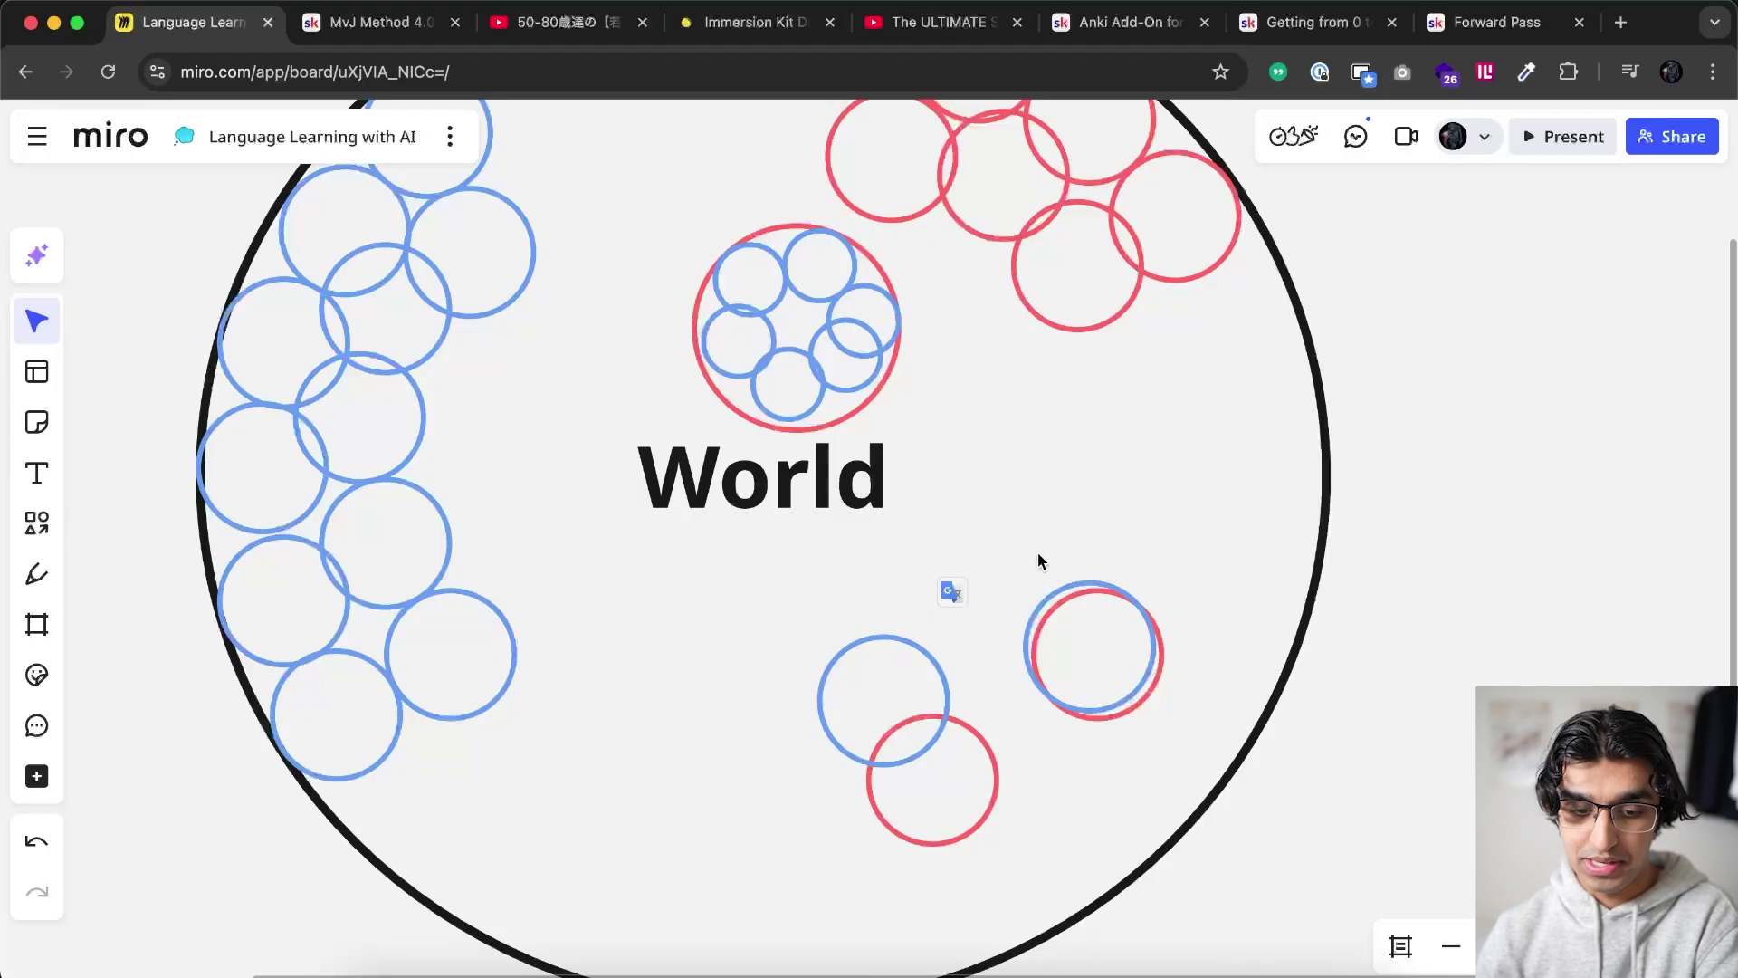
pyautogui.scroll(3, 978, 462)
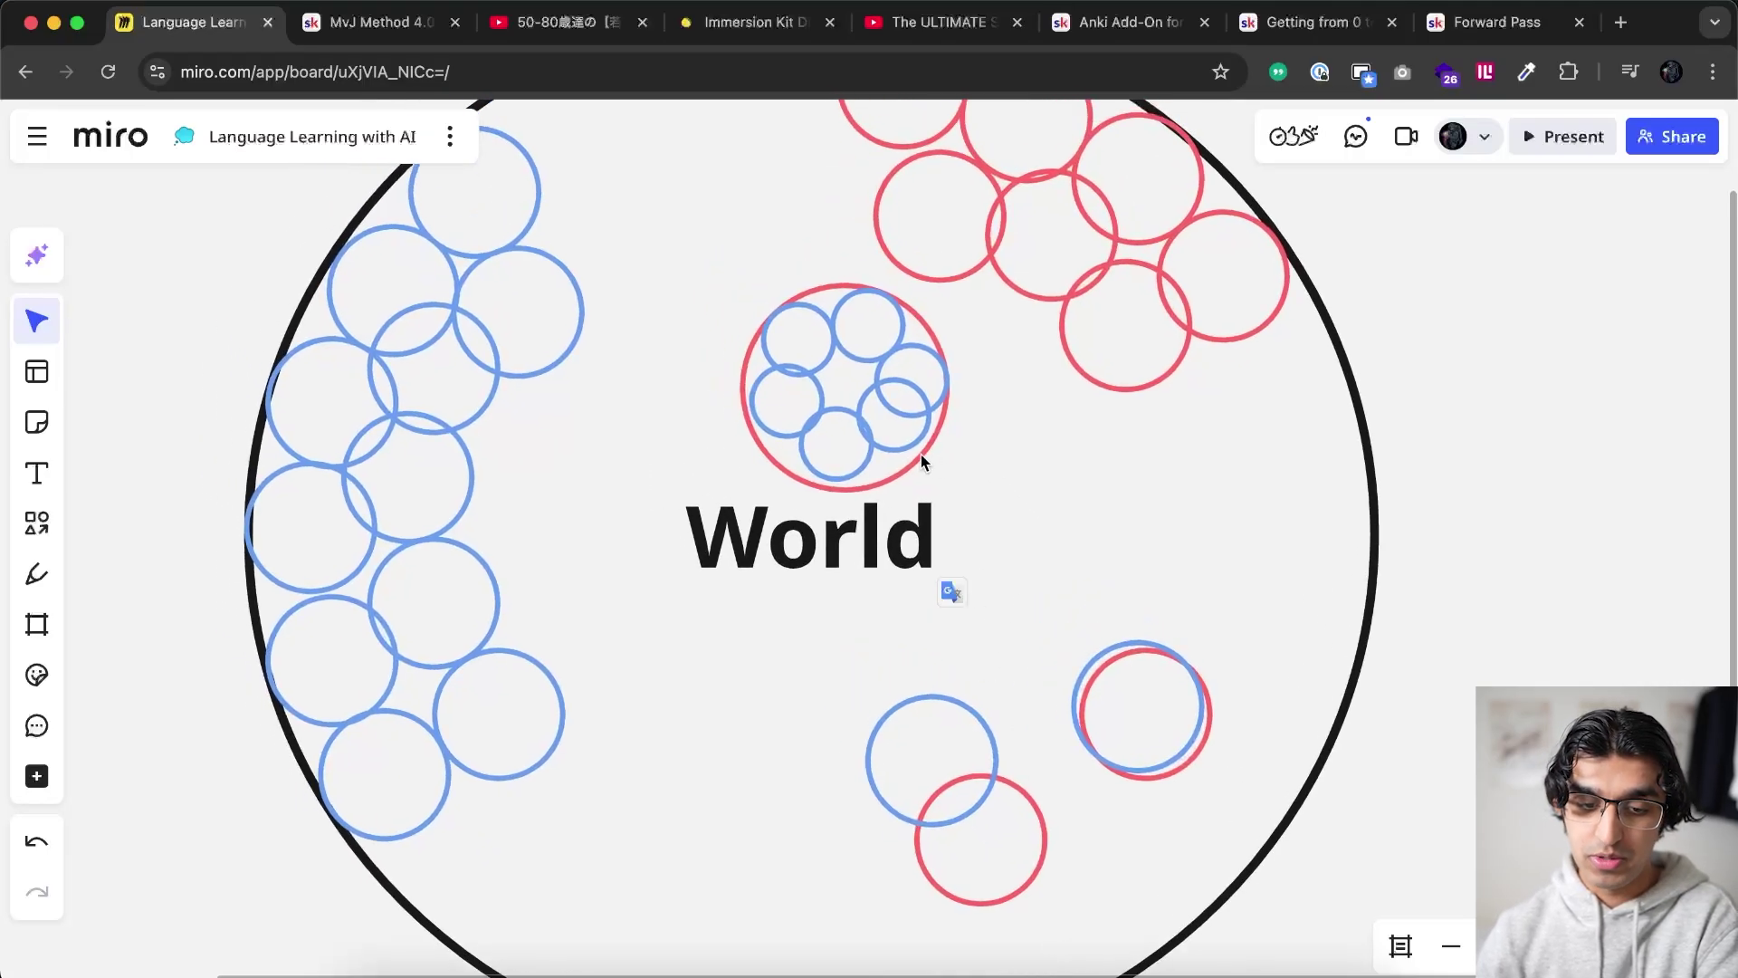
pyautogui.scroll(-3, 918, 454)
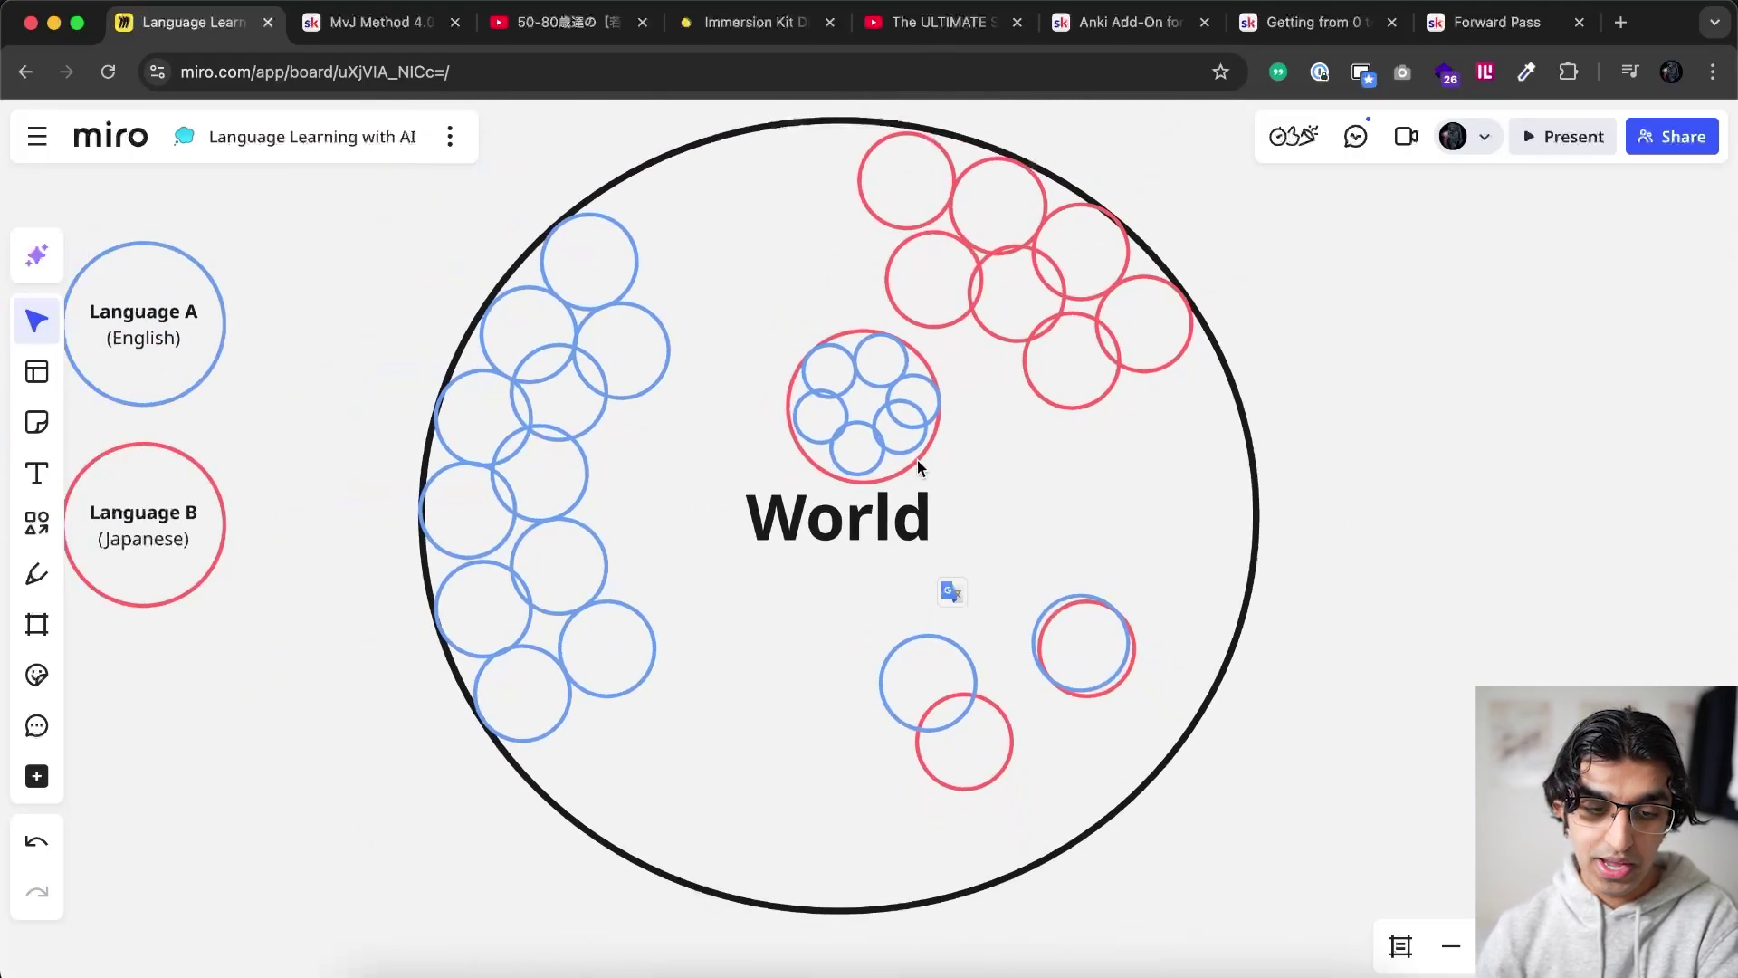
pyautogui.scroll(3, 916, 460)
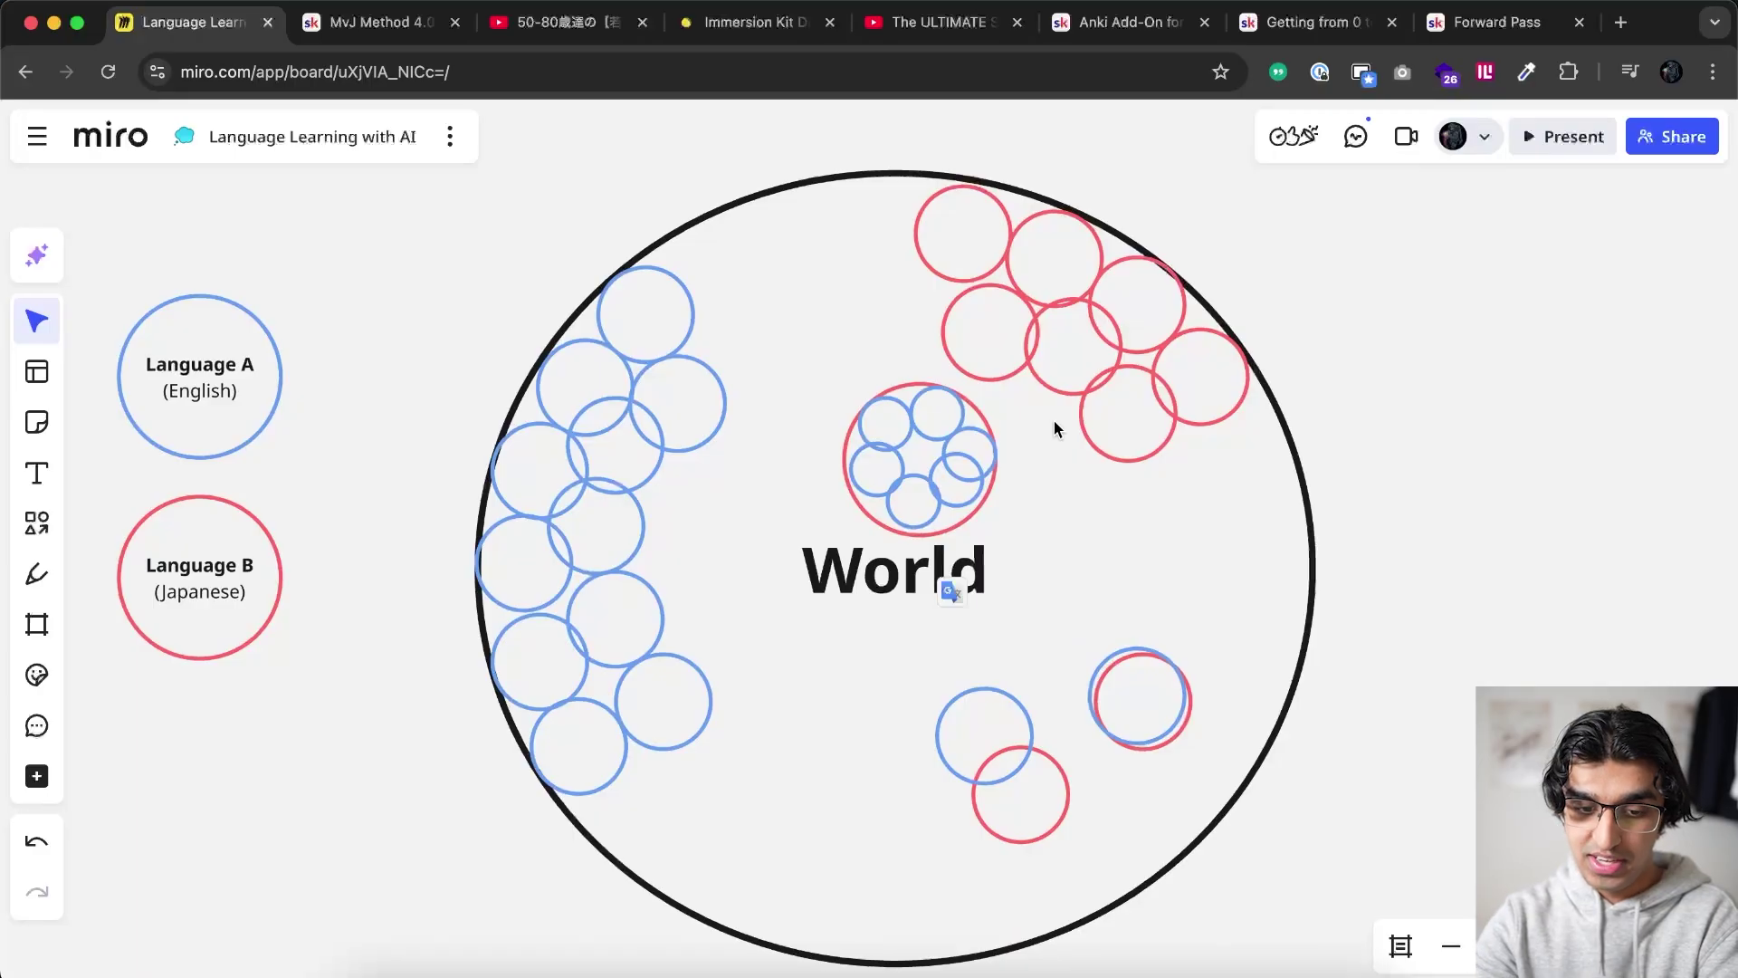
pyautogui.click(947, 465)
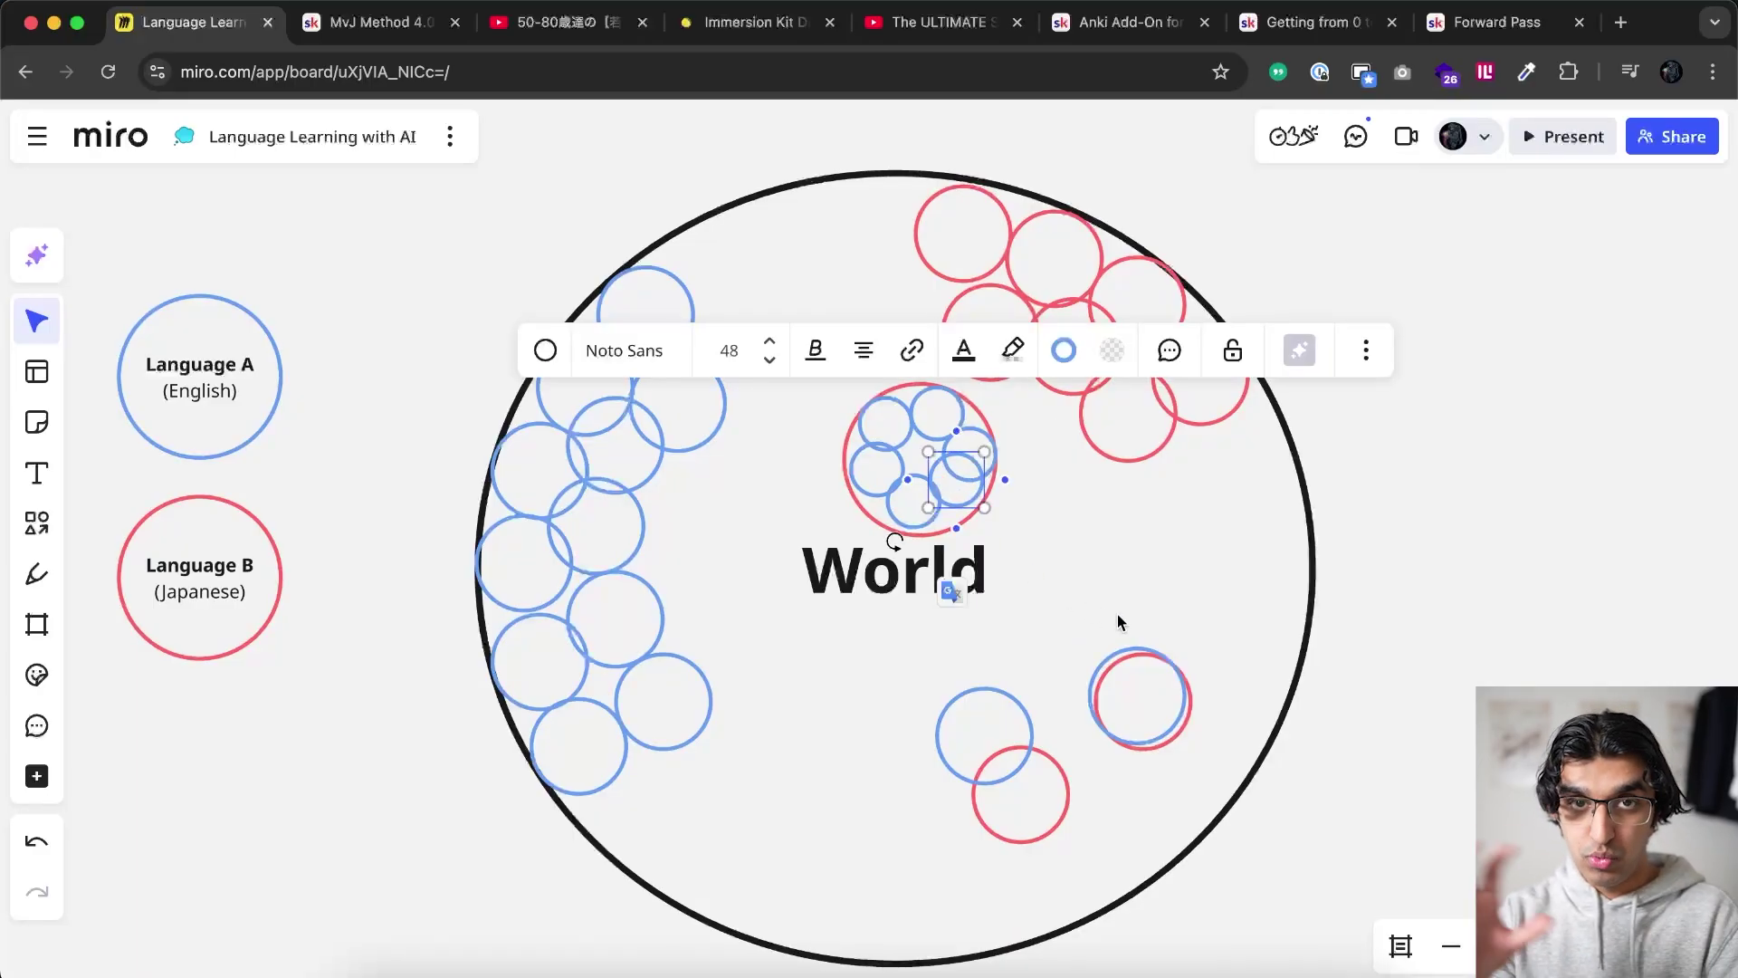
pyautogui.click(1117, 613)
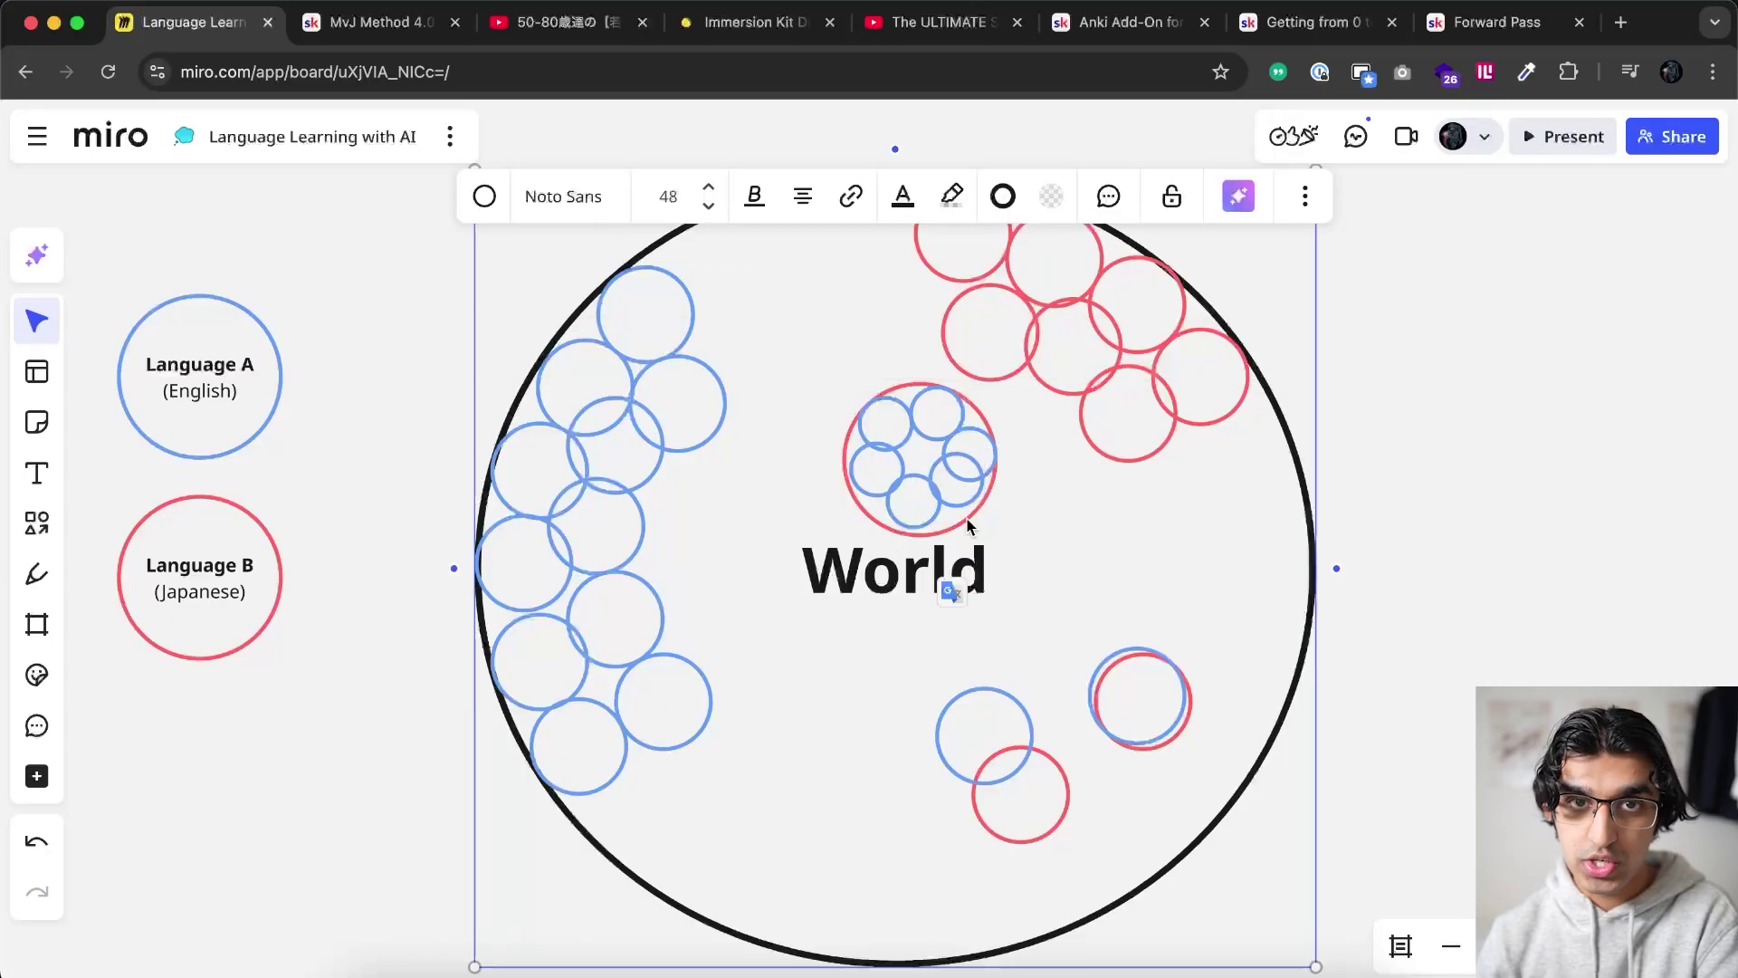
pyautogui.click(1463, 549)
pyautogui.scroll(-1, 1485, 561)
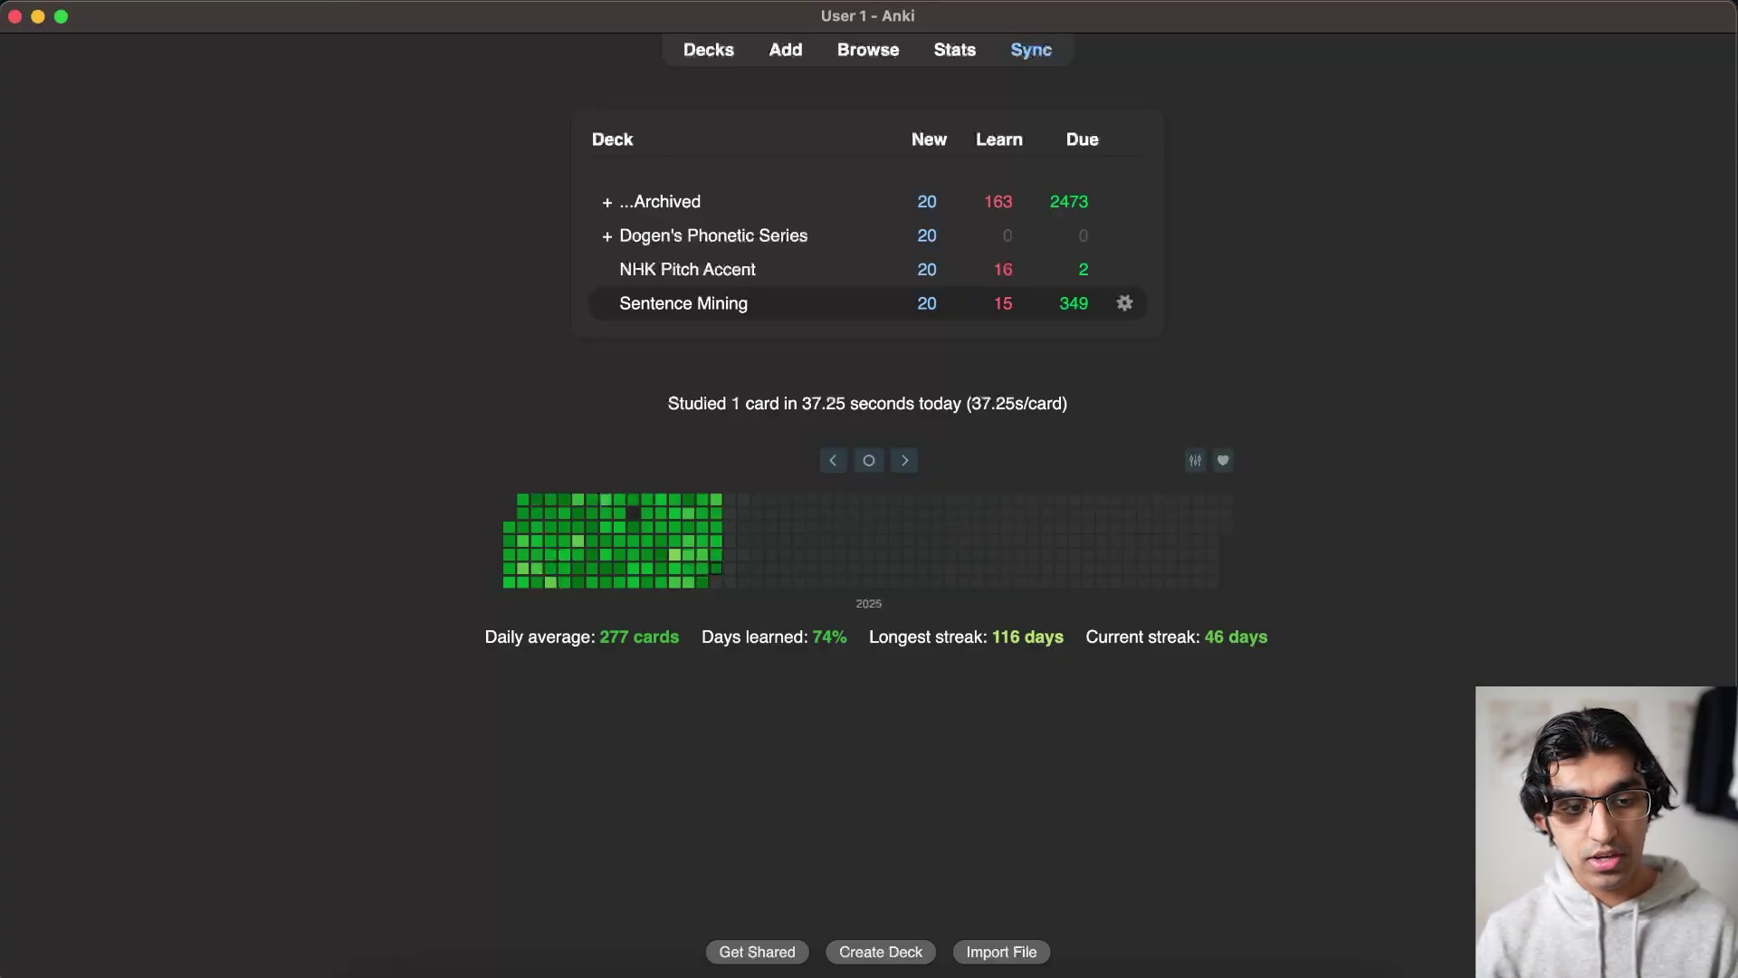
# In GPT Language Explainer Settings, replace the stored OpenAI API key with the pasted one.
pyautogui.click(281, 0)
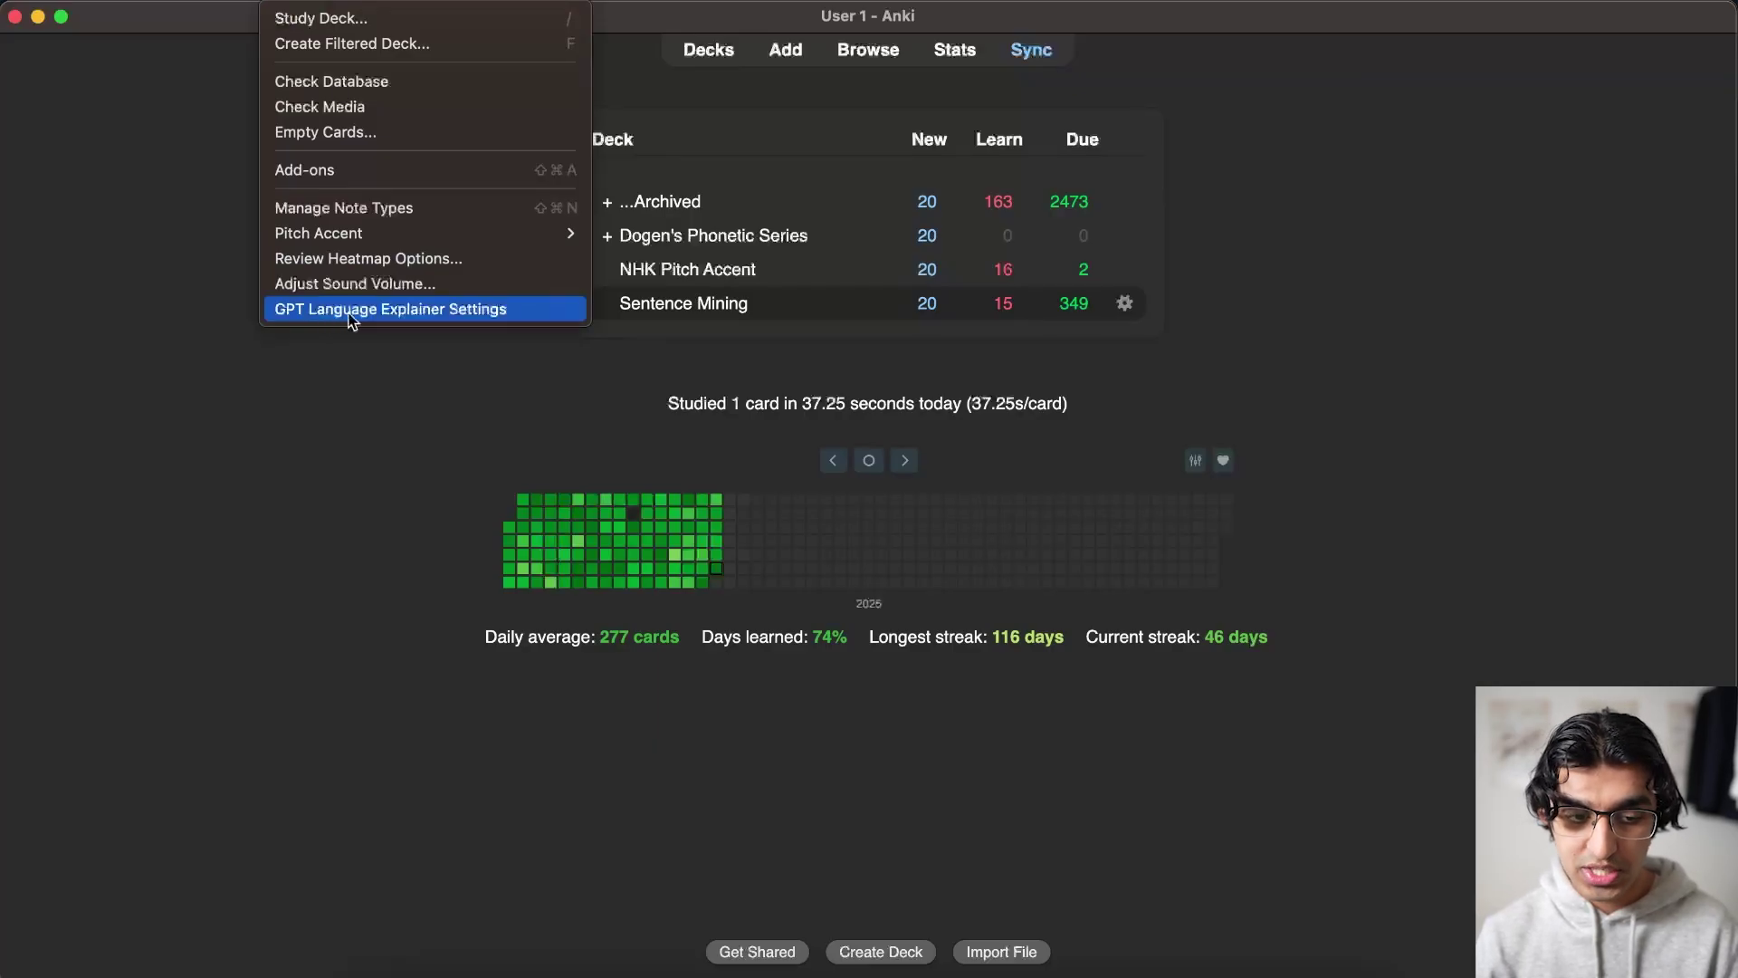
pyautogui.click(425, 312)
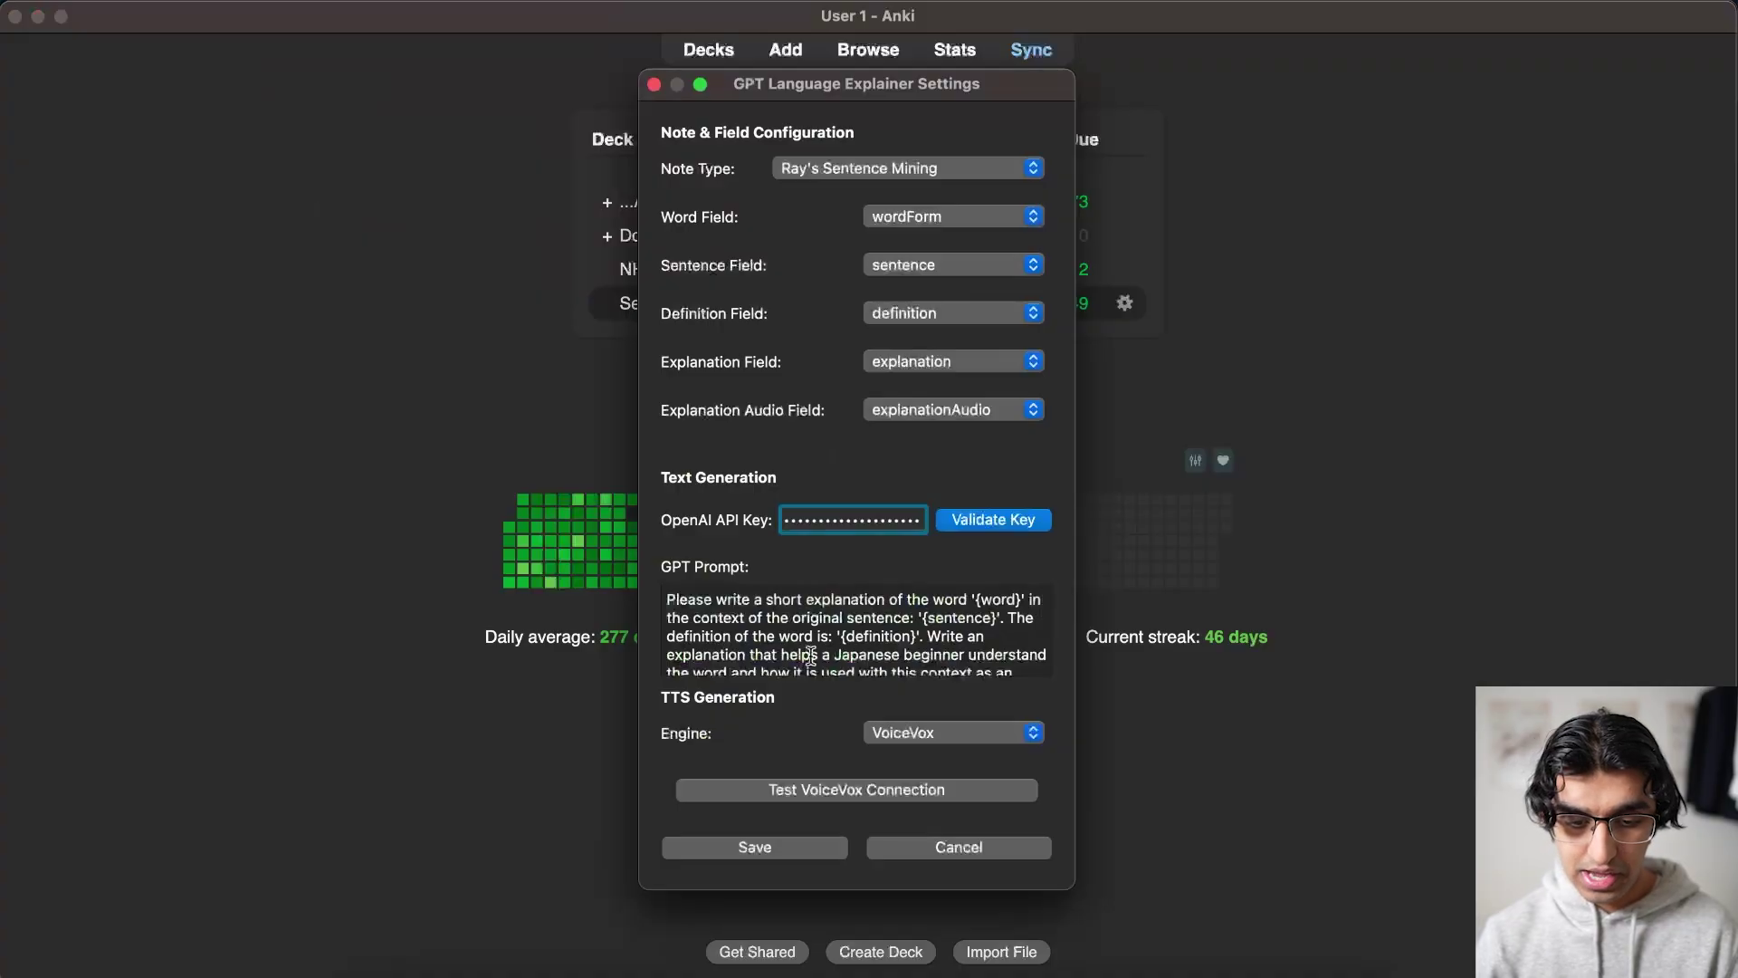
pyautogui.press('super+a')
pyautogui.press('BackSpace')
pyautogui.press('super+v')
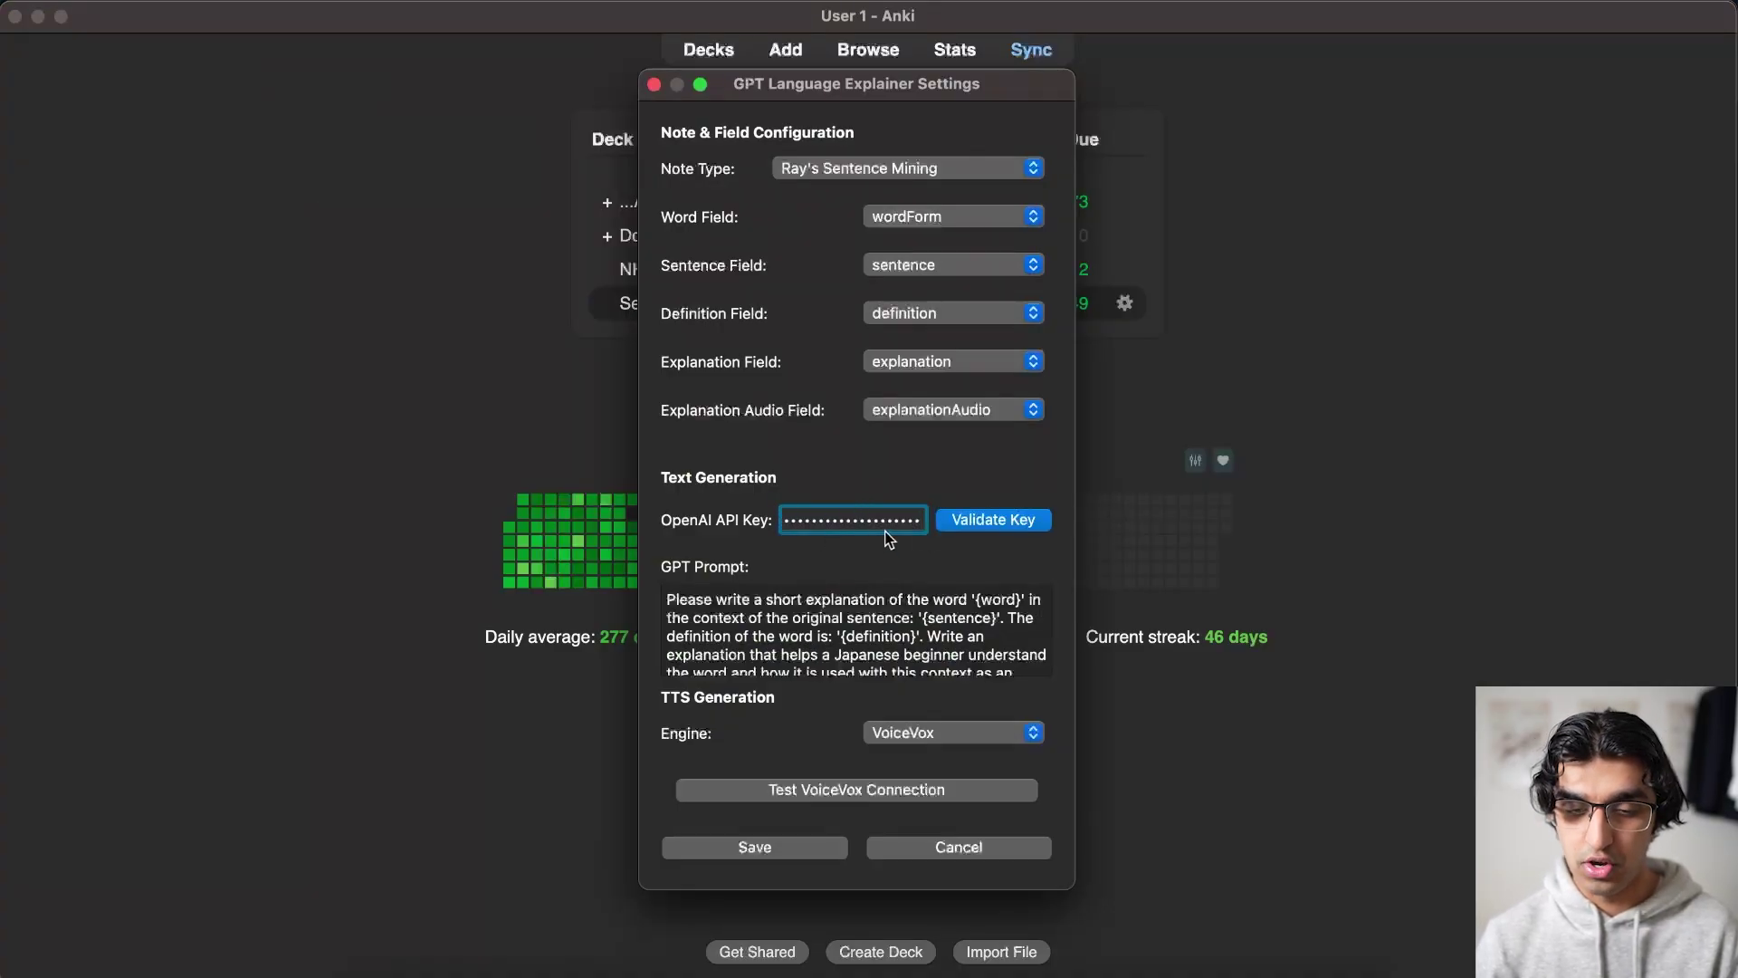
# Scroll through the GPT Prompt text and highlight part of it.
pyautogui.click(875, 605)
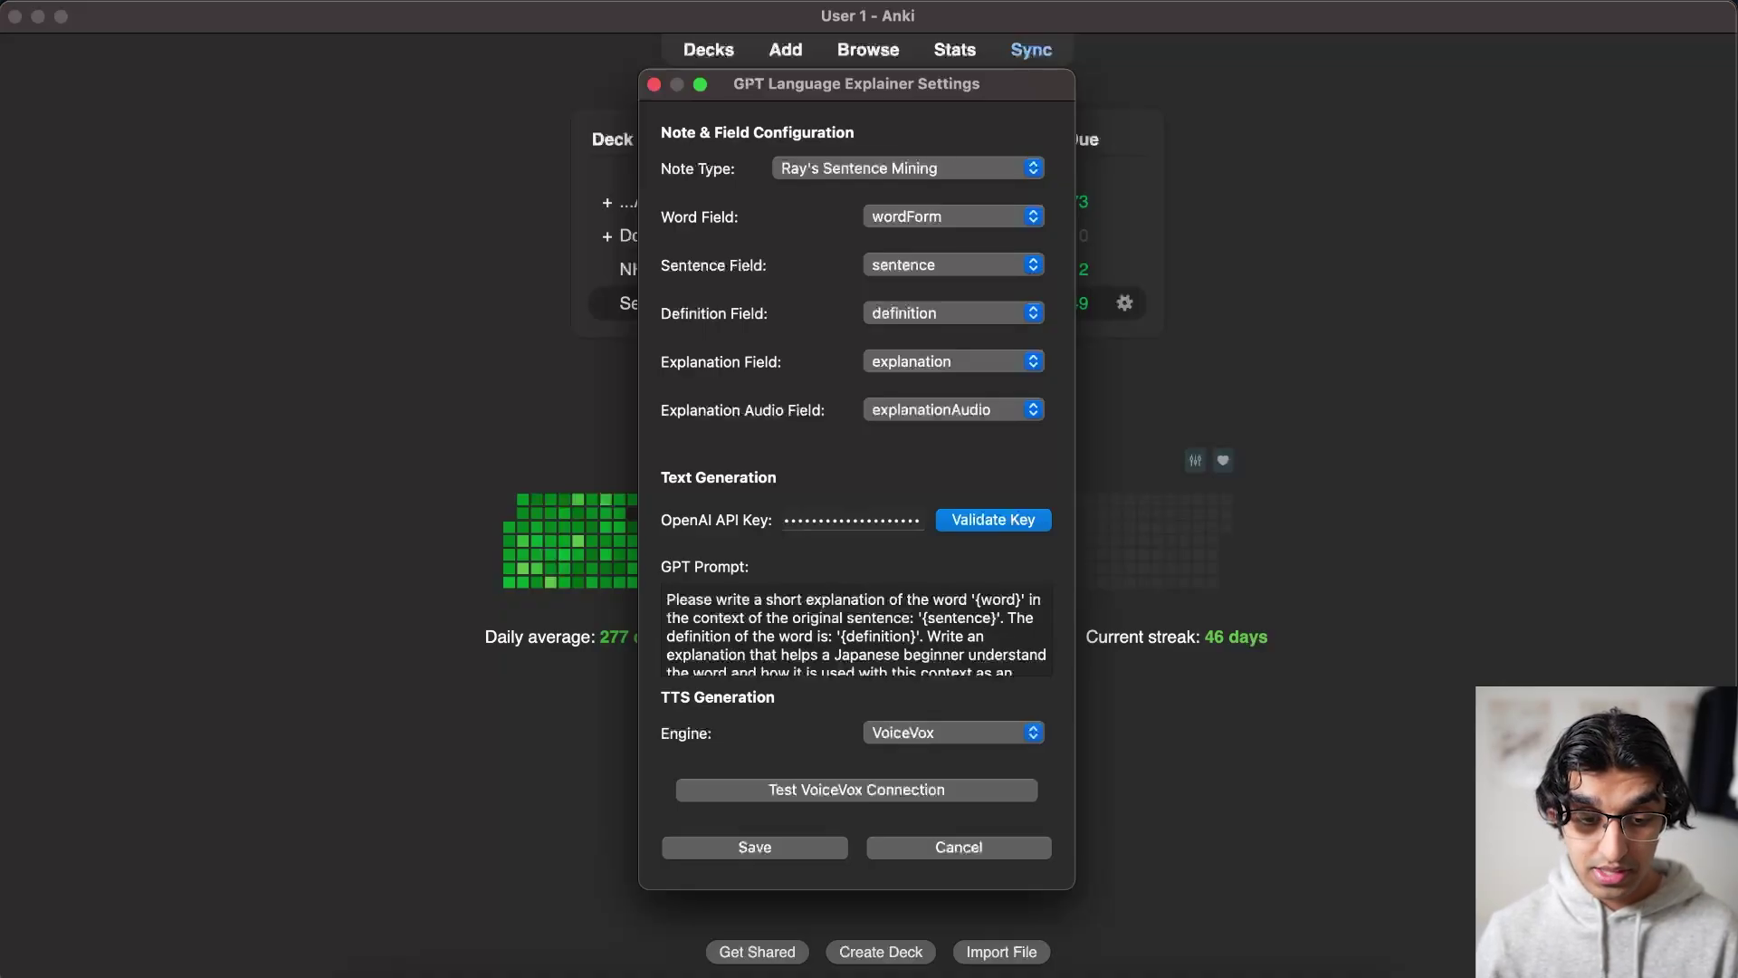
pyautogui.scroll(-1, 962, 648)
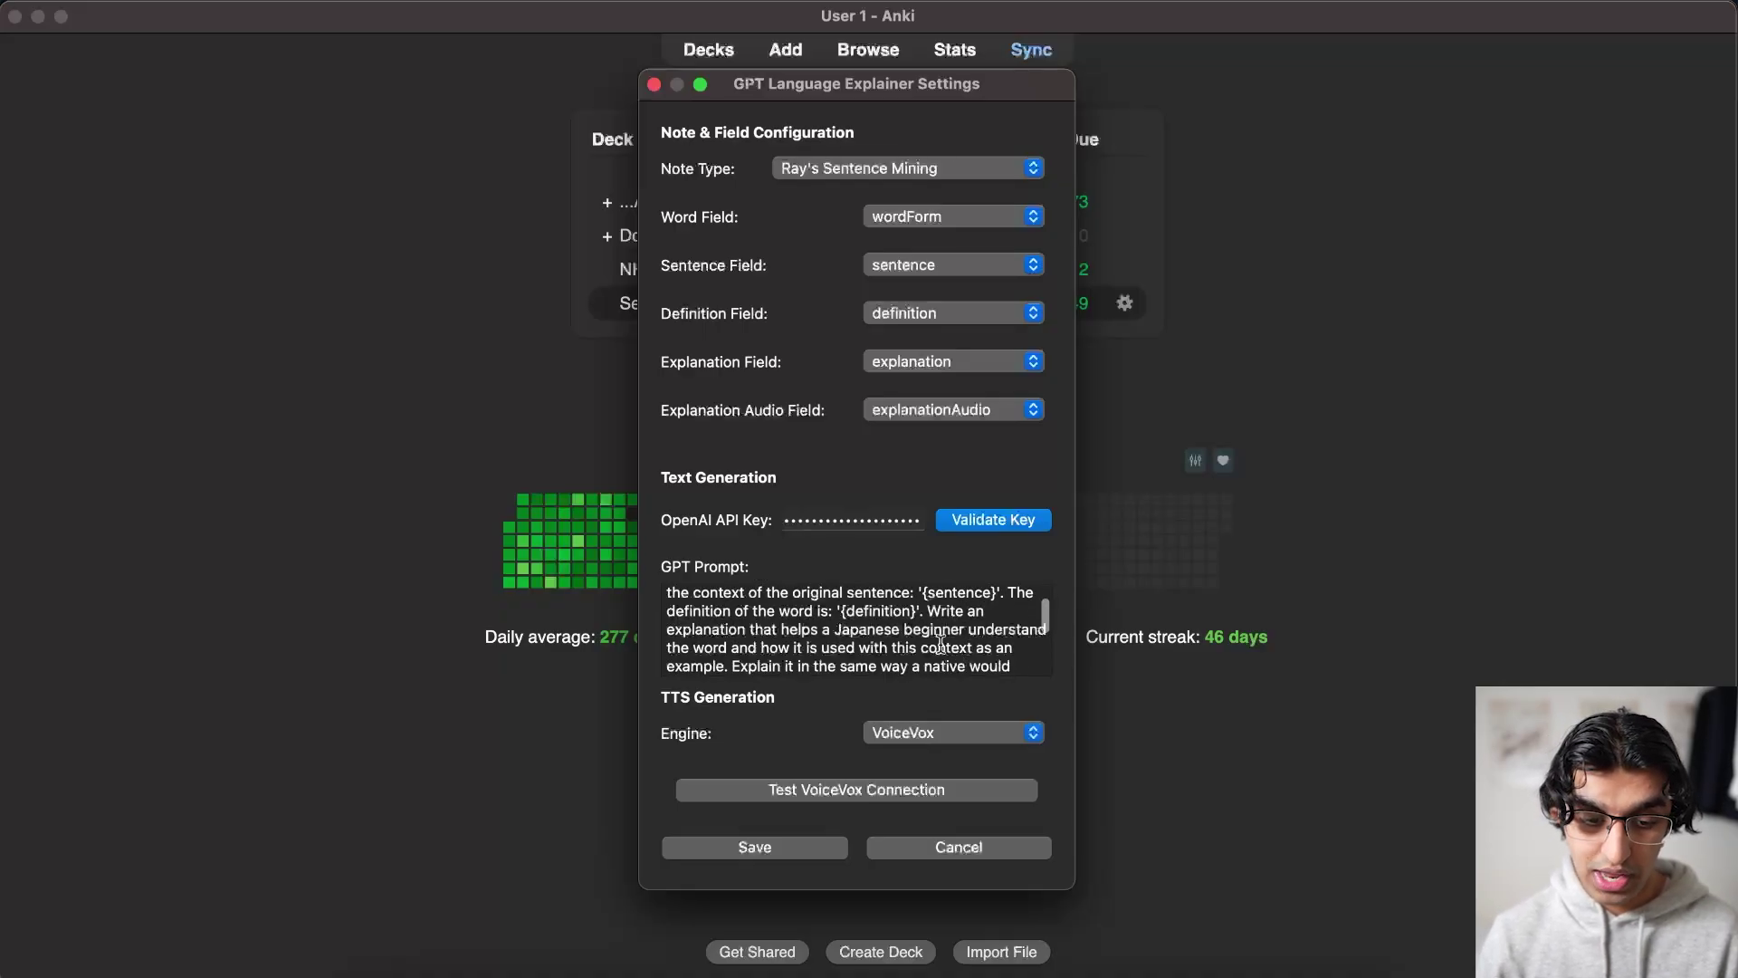
pyautogui.scroll(-2, 934, 645)
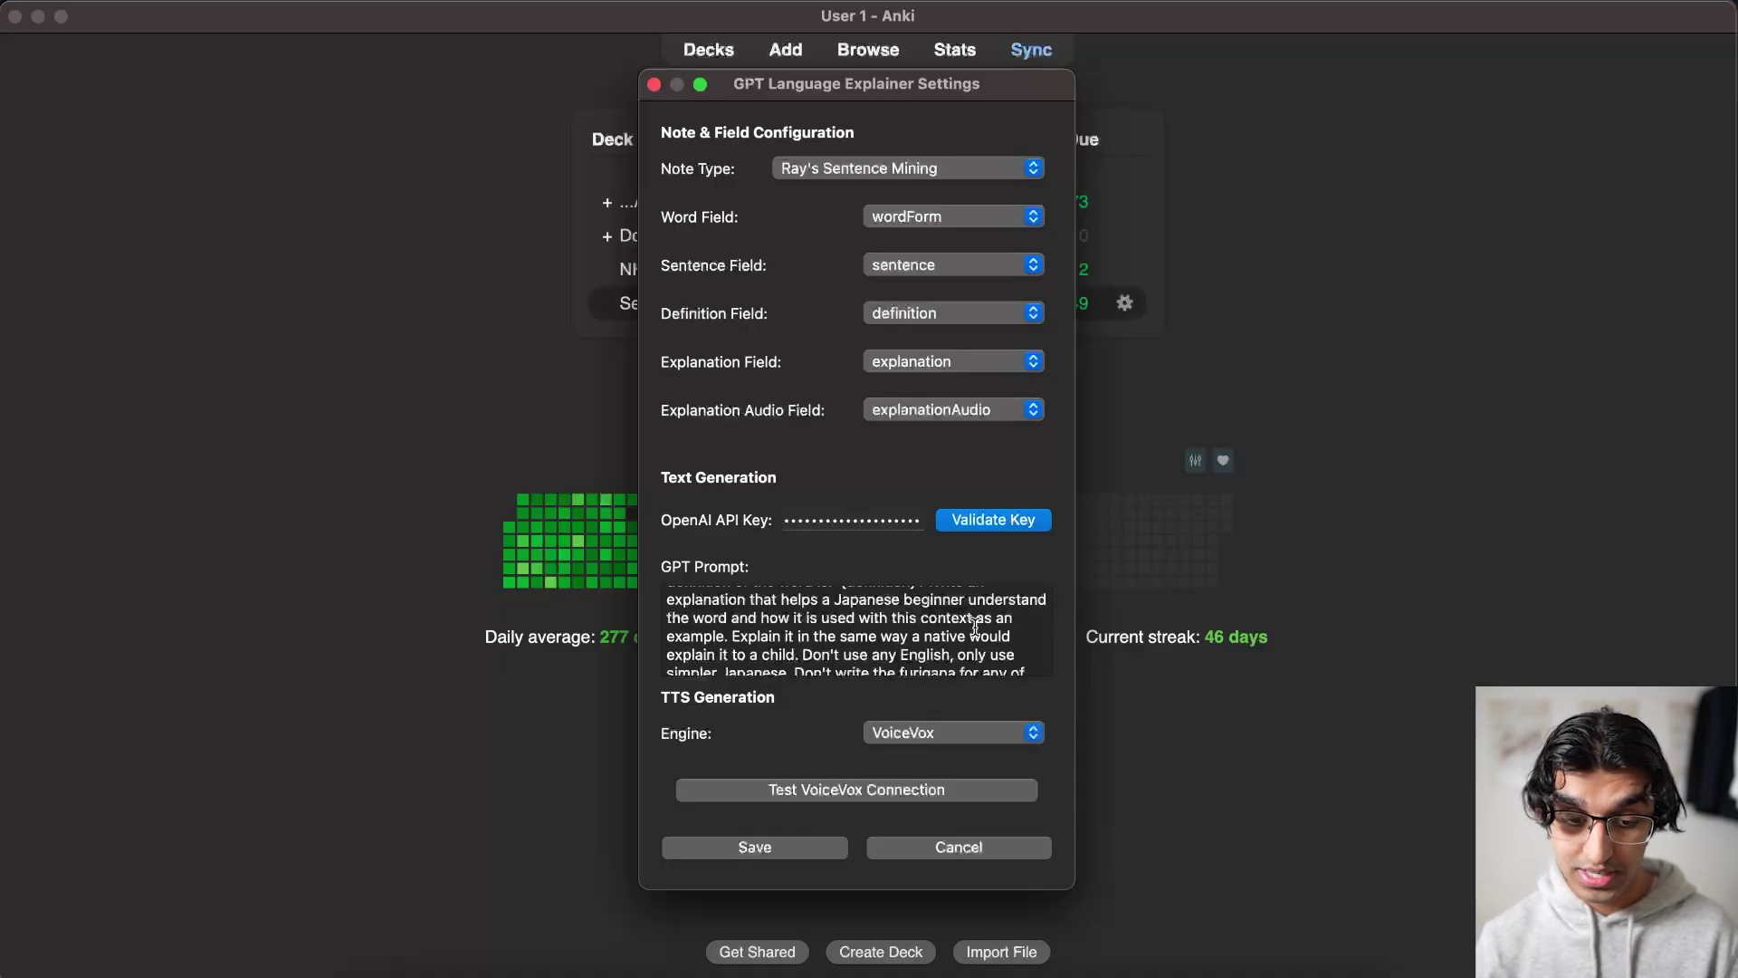
pyautogui.scroll(-2, 798, 638)
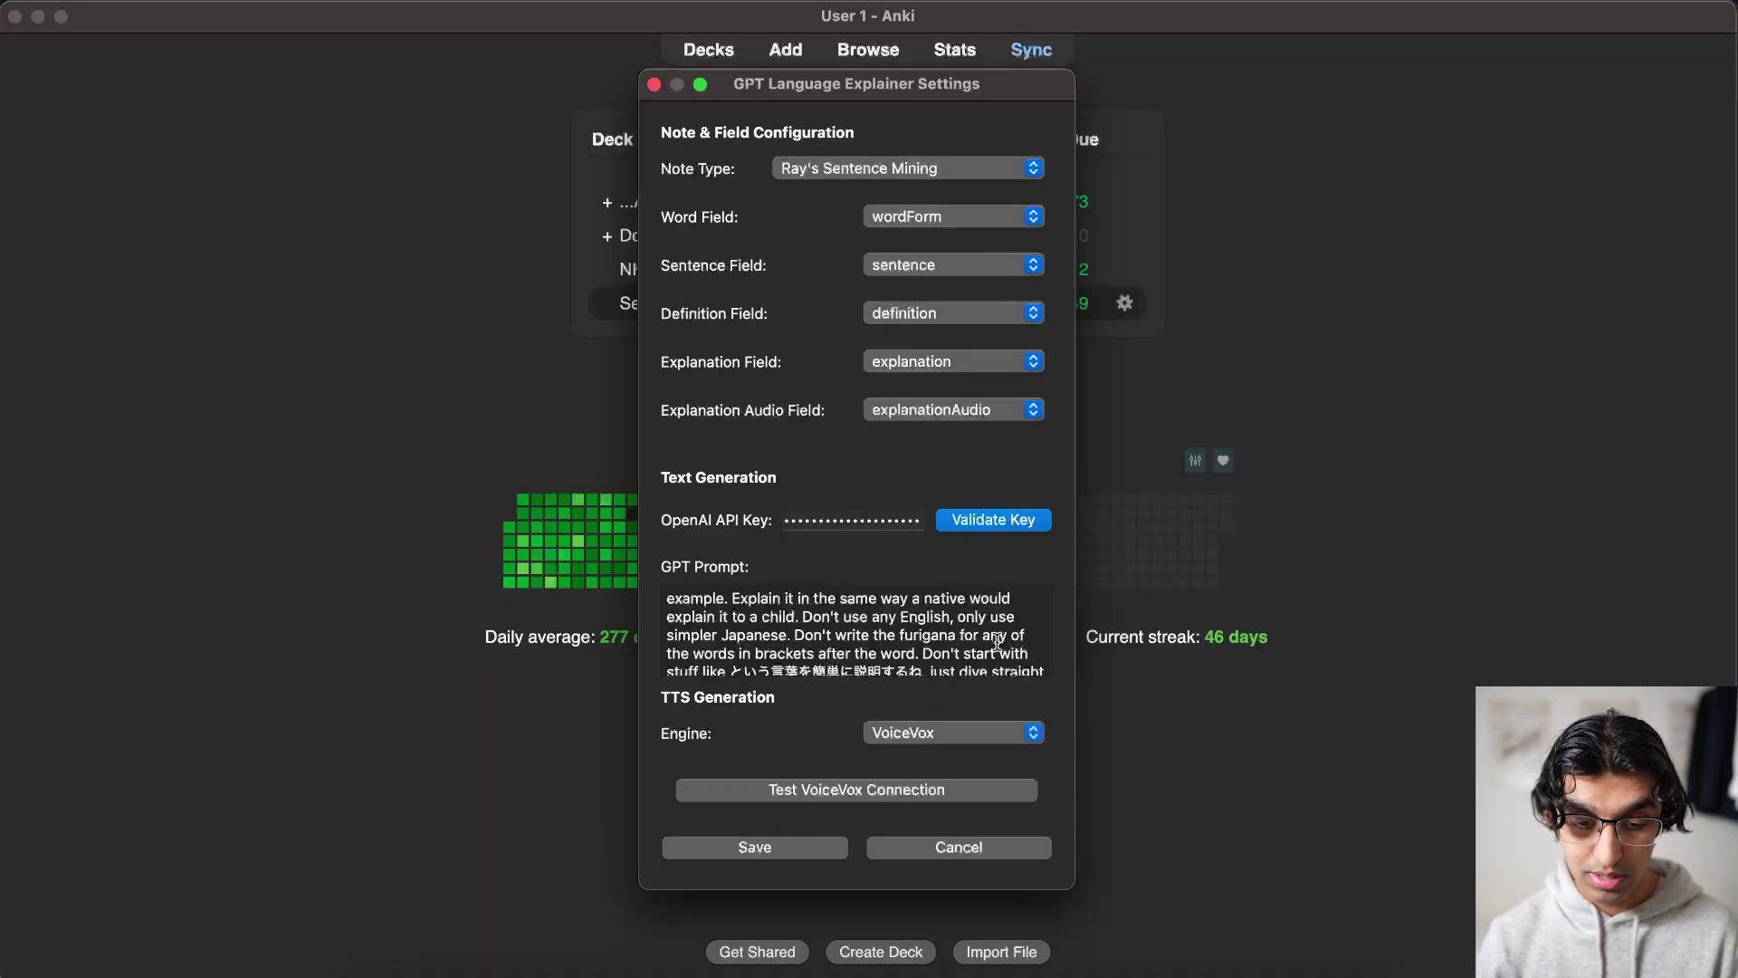
pyautogui.scroll(-2, 795, 638)
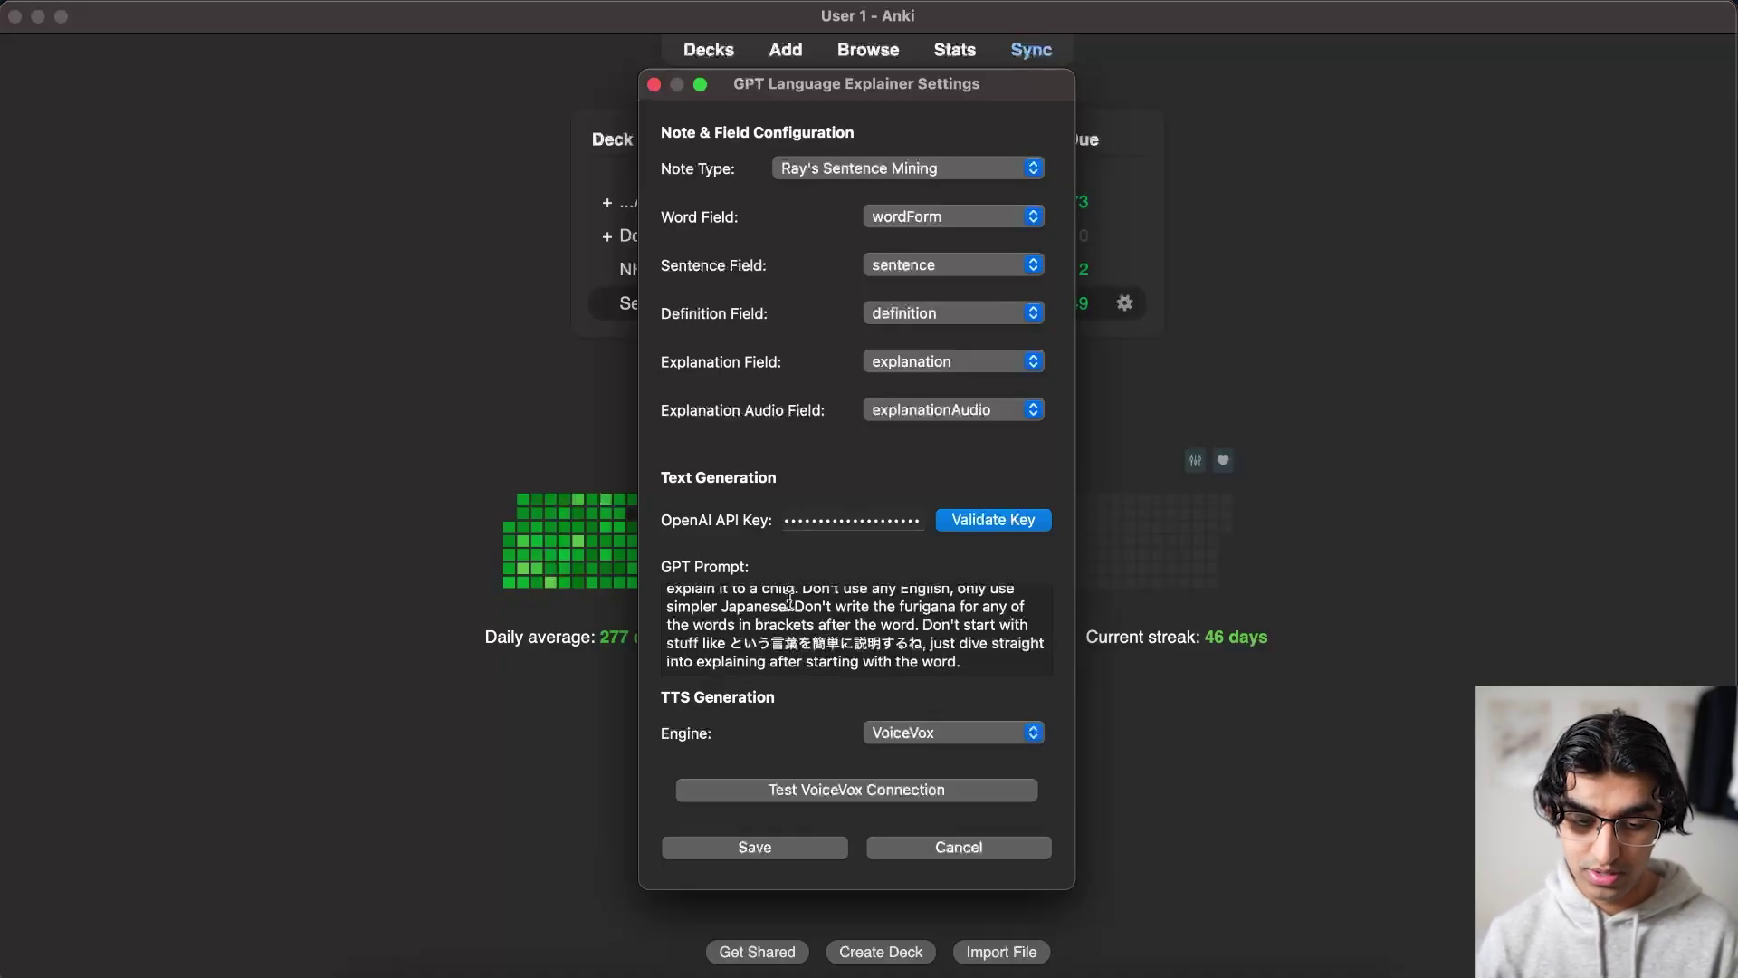
pyautogui.moveTo(791, 607); pyautogui.dragTo(969, 668)
pyautogui.click(970, 668)
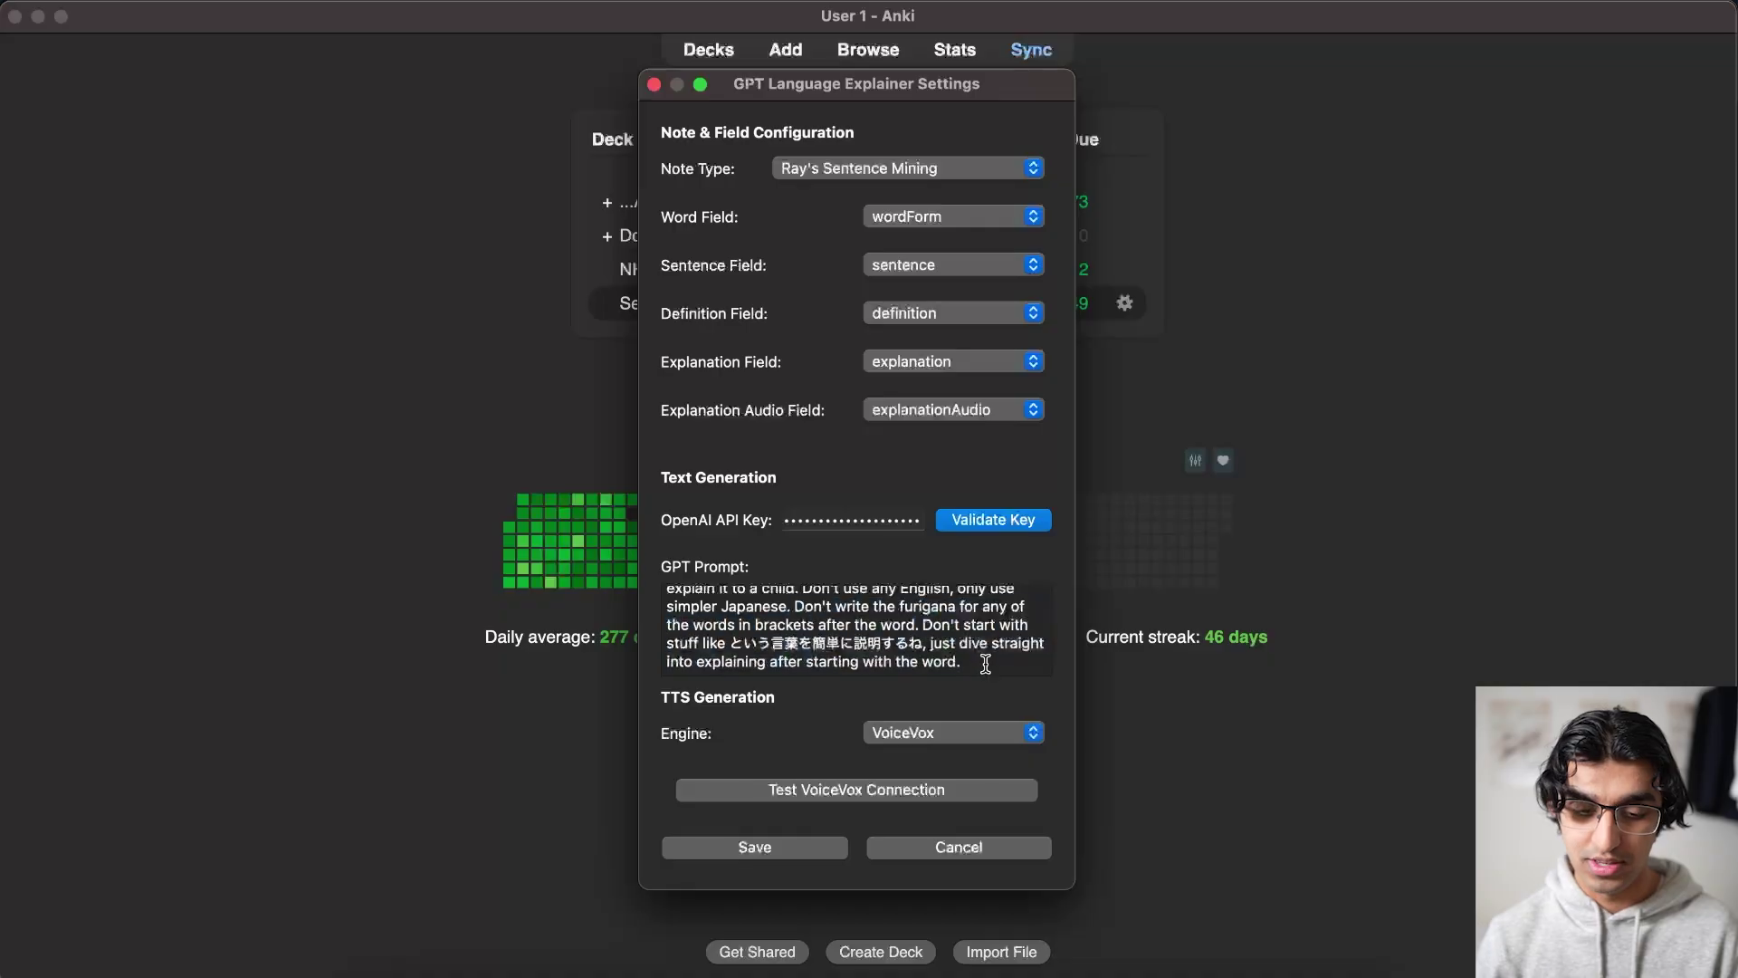
# Check the TTS engine list, then load the VOICEVOX website in a new Chrome tab.
pyautogui.click(972, 743)
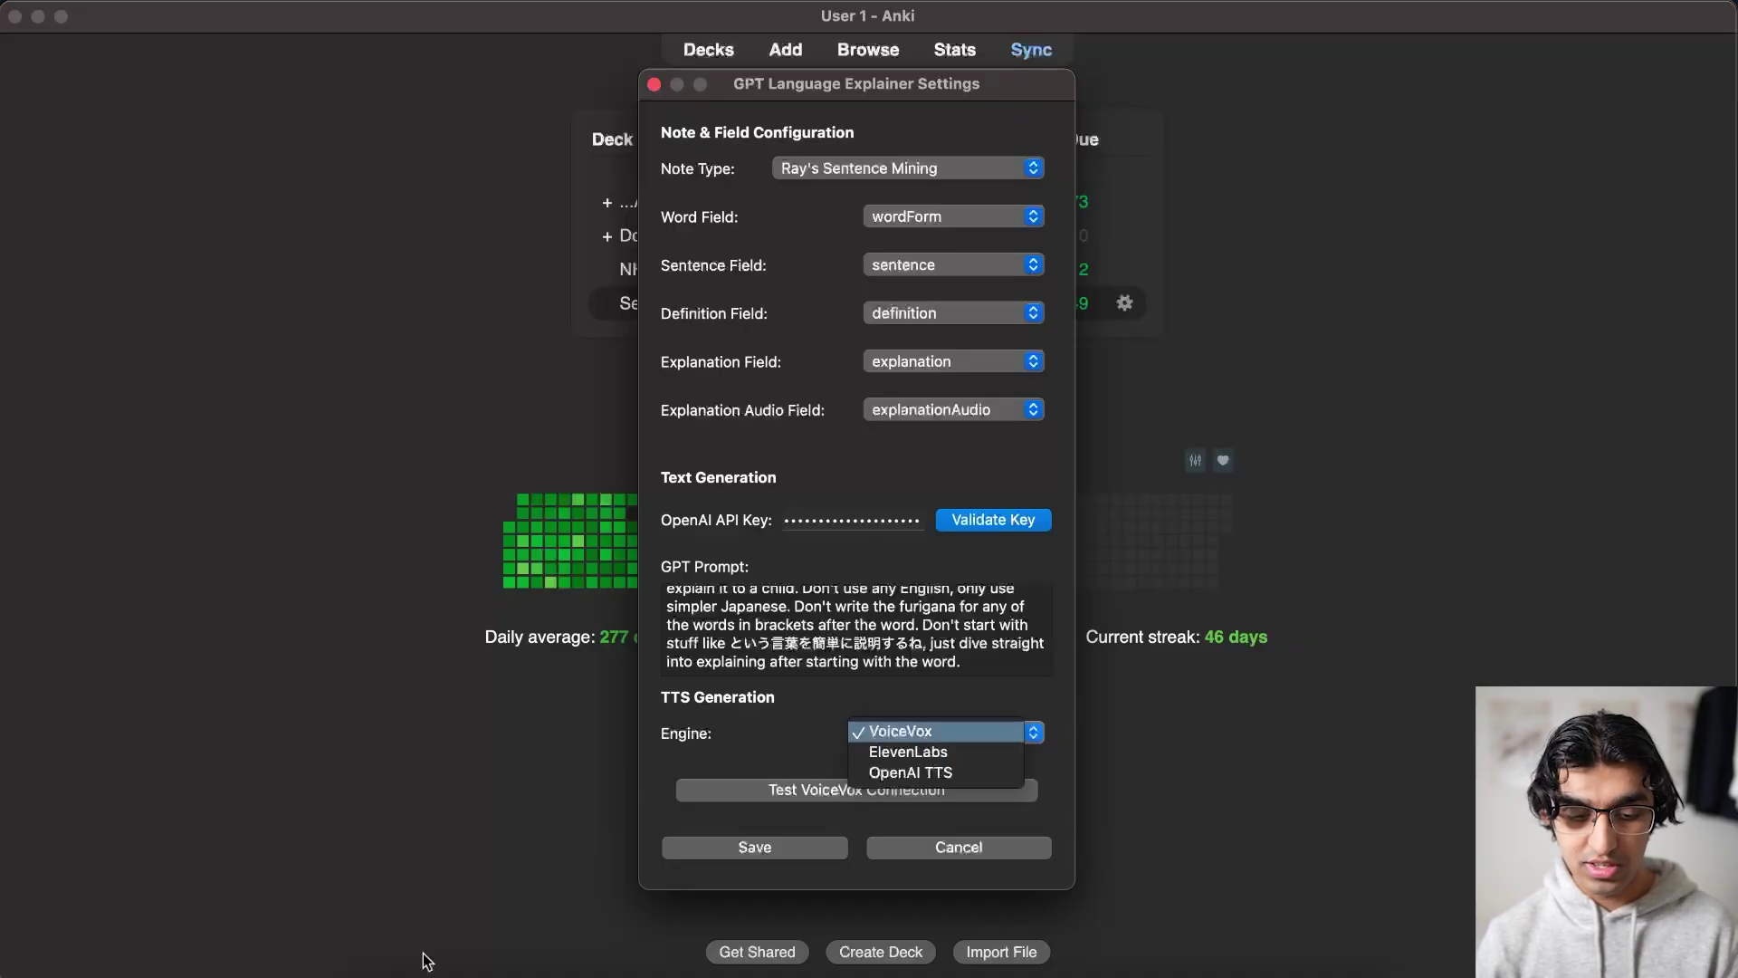
pyautogui.click(547, 967)
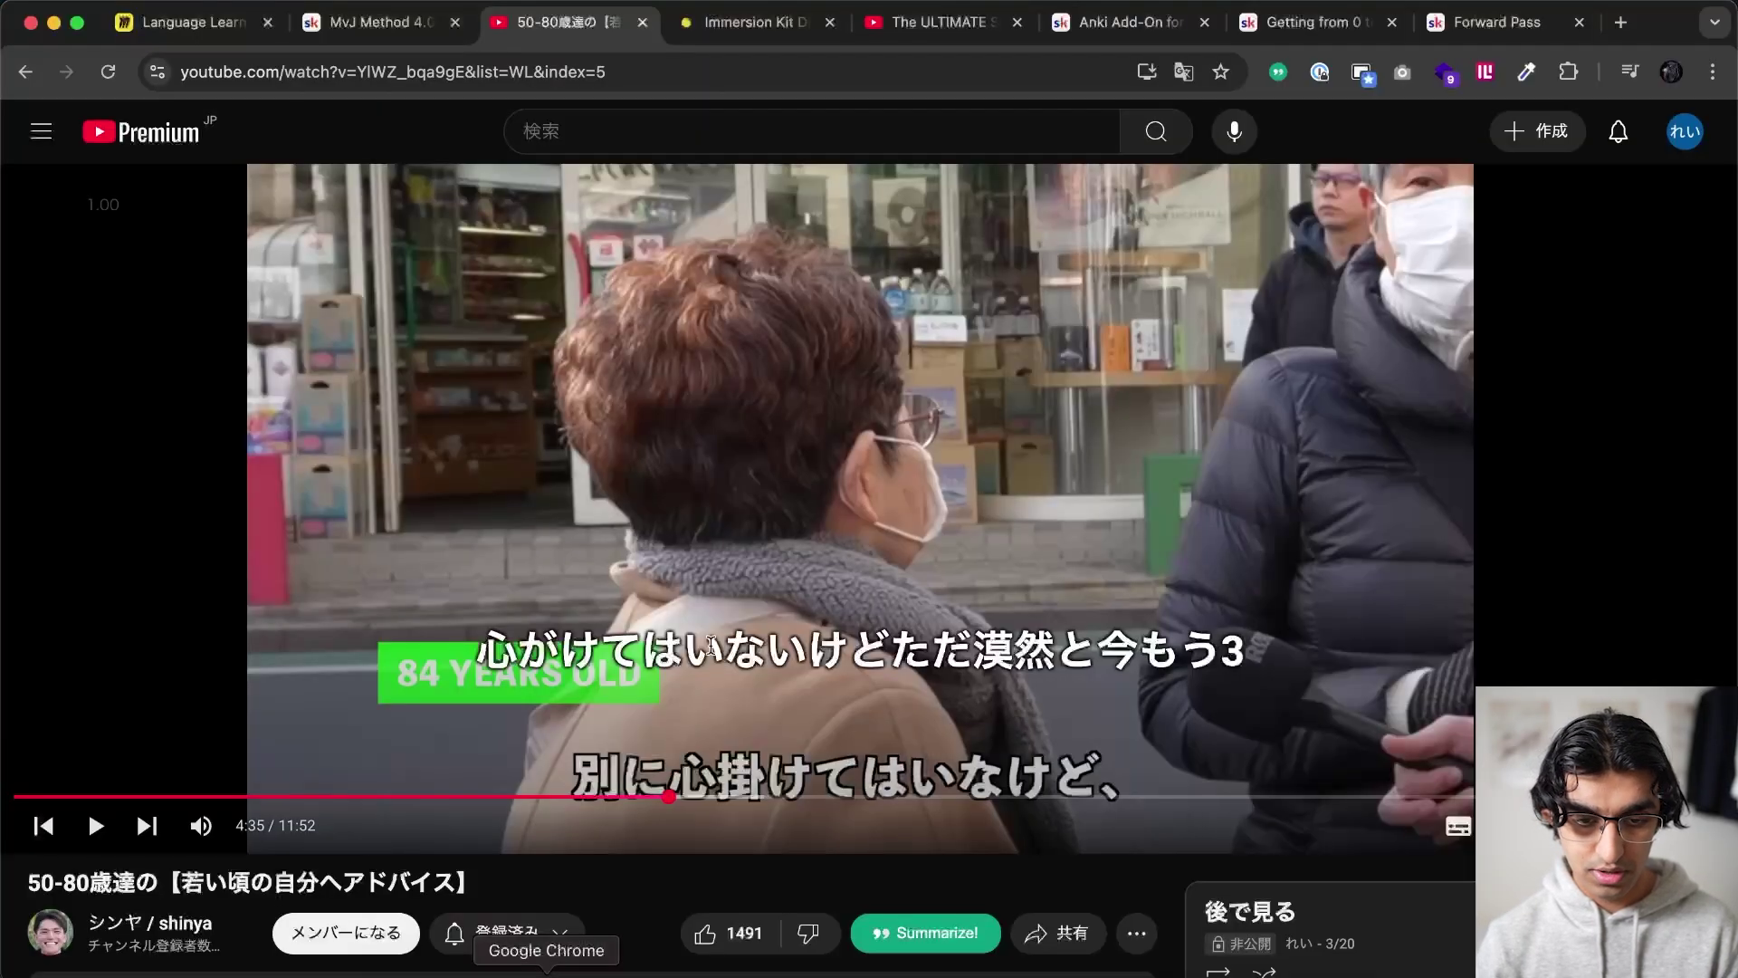
pyautogui.click(1620, 22)
pyautogui.write('voic')
pyautogui.press('Return')
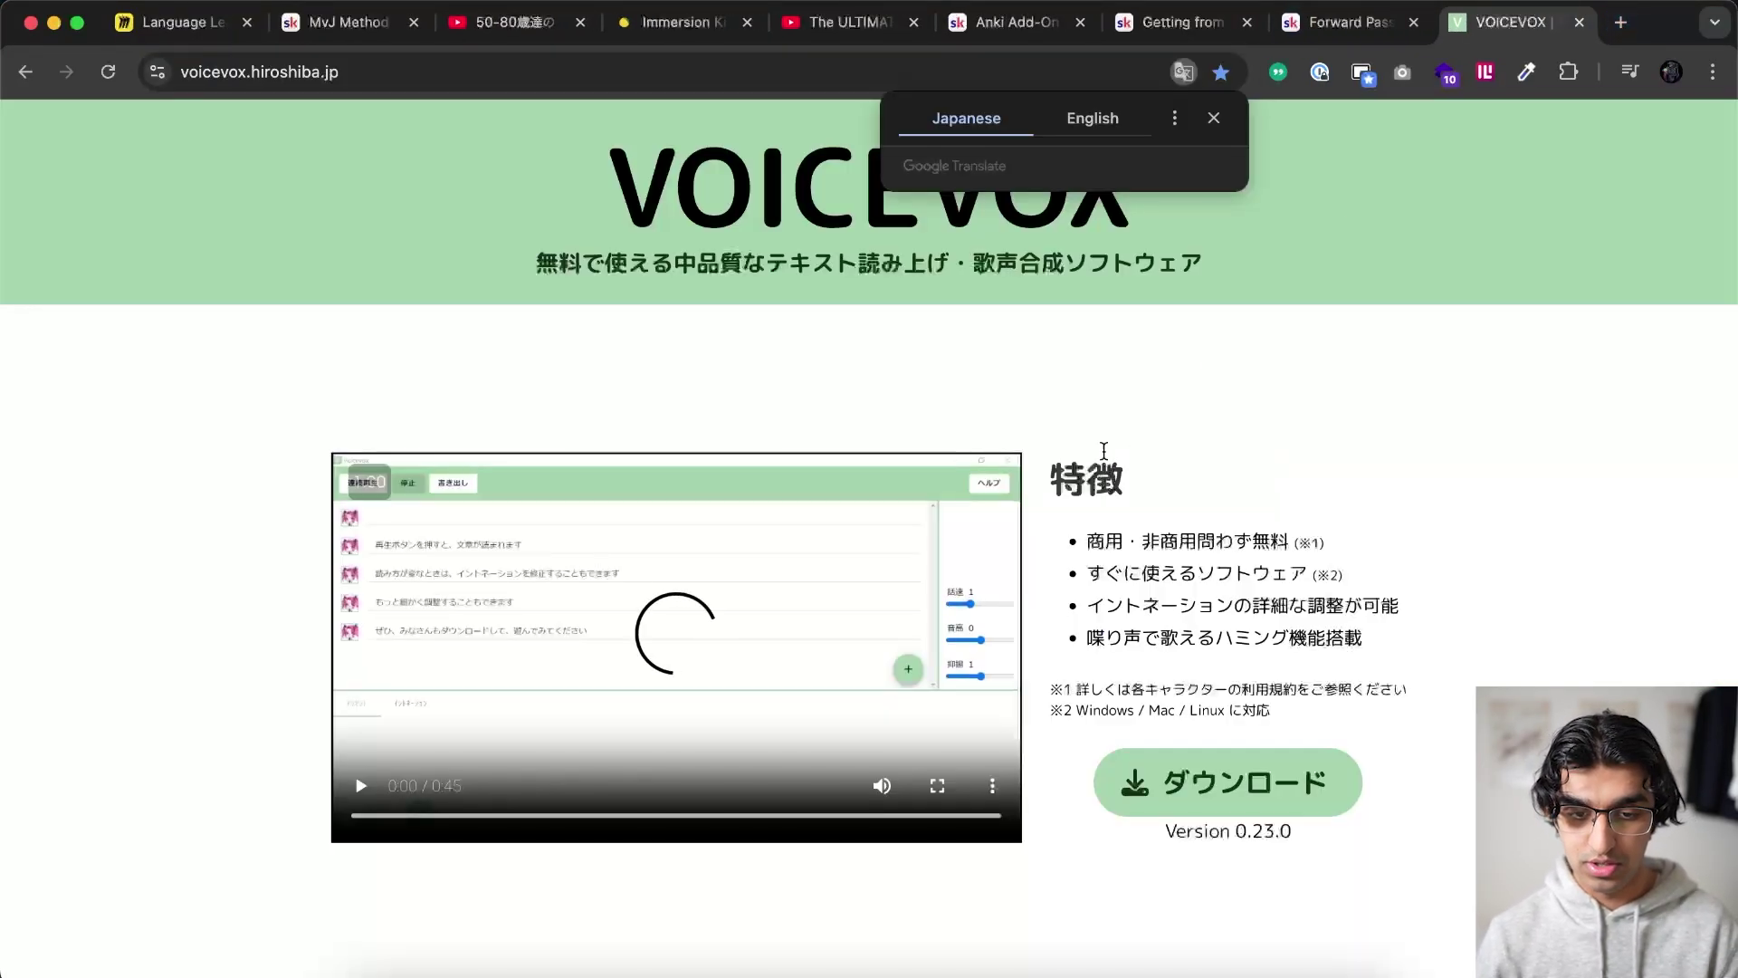
pyautogui.click(1215, 115)
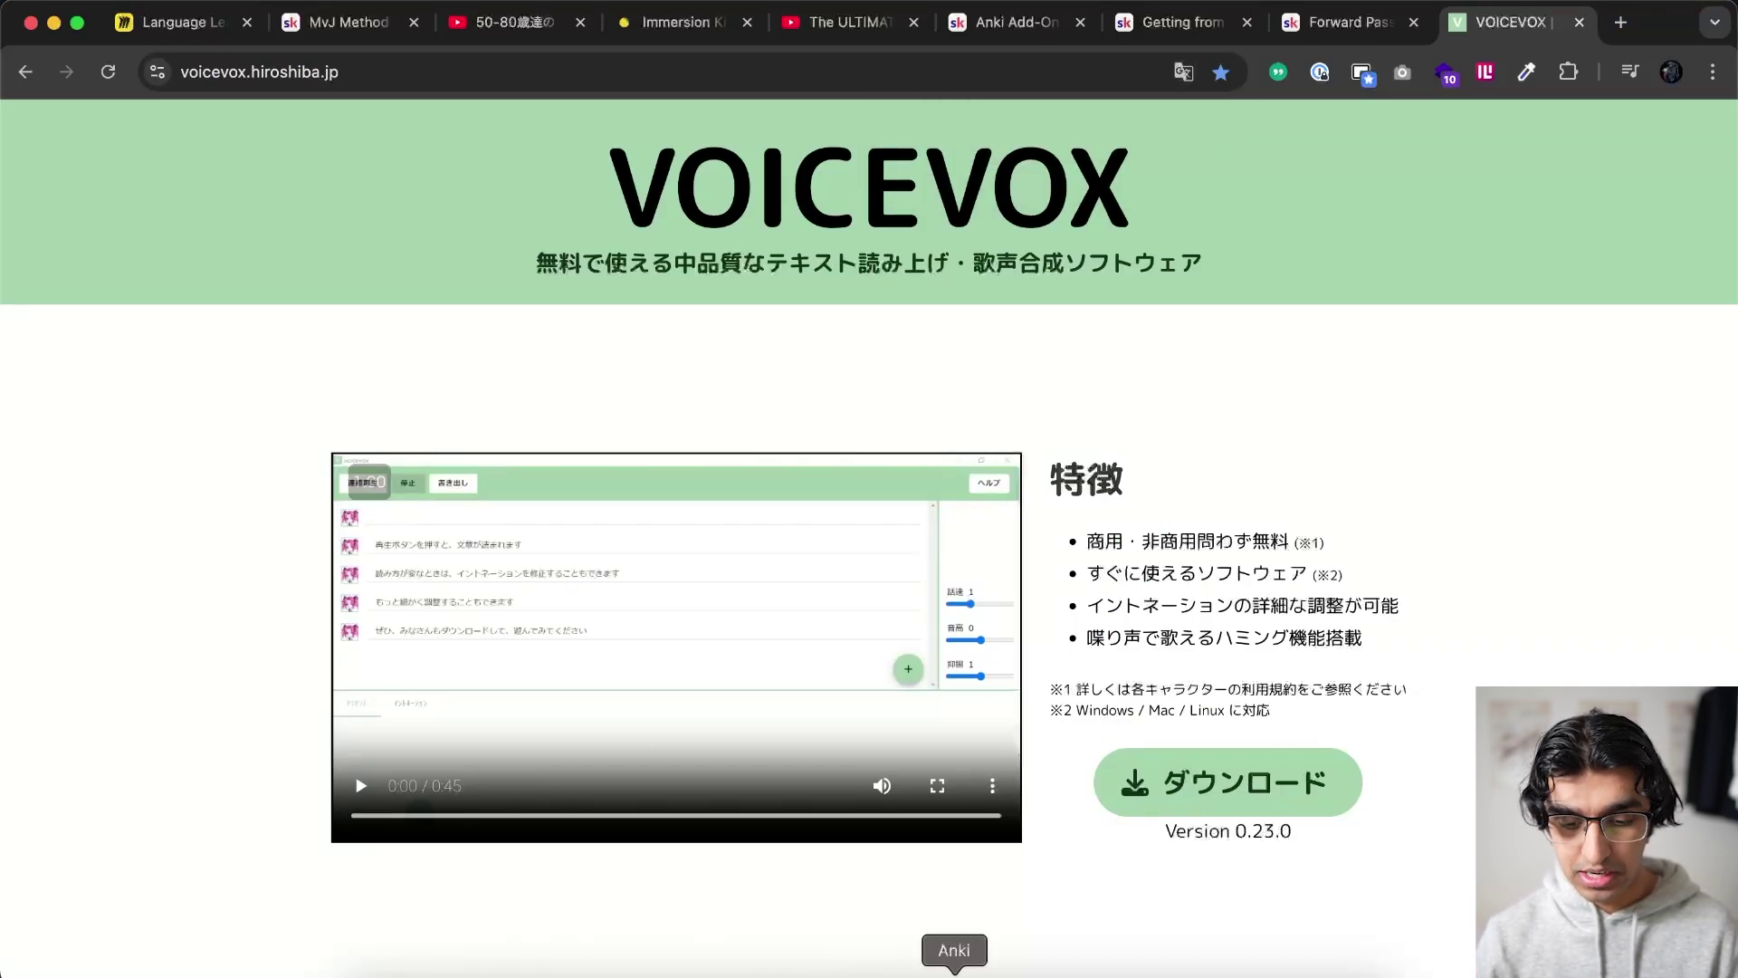
# Set the explanation TTS engine to OpenAI TTS after briefly choosing ElevenLabs.
pyautogui.click(955, 967)
pyautogui.click(937, 733)
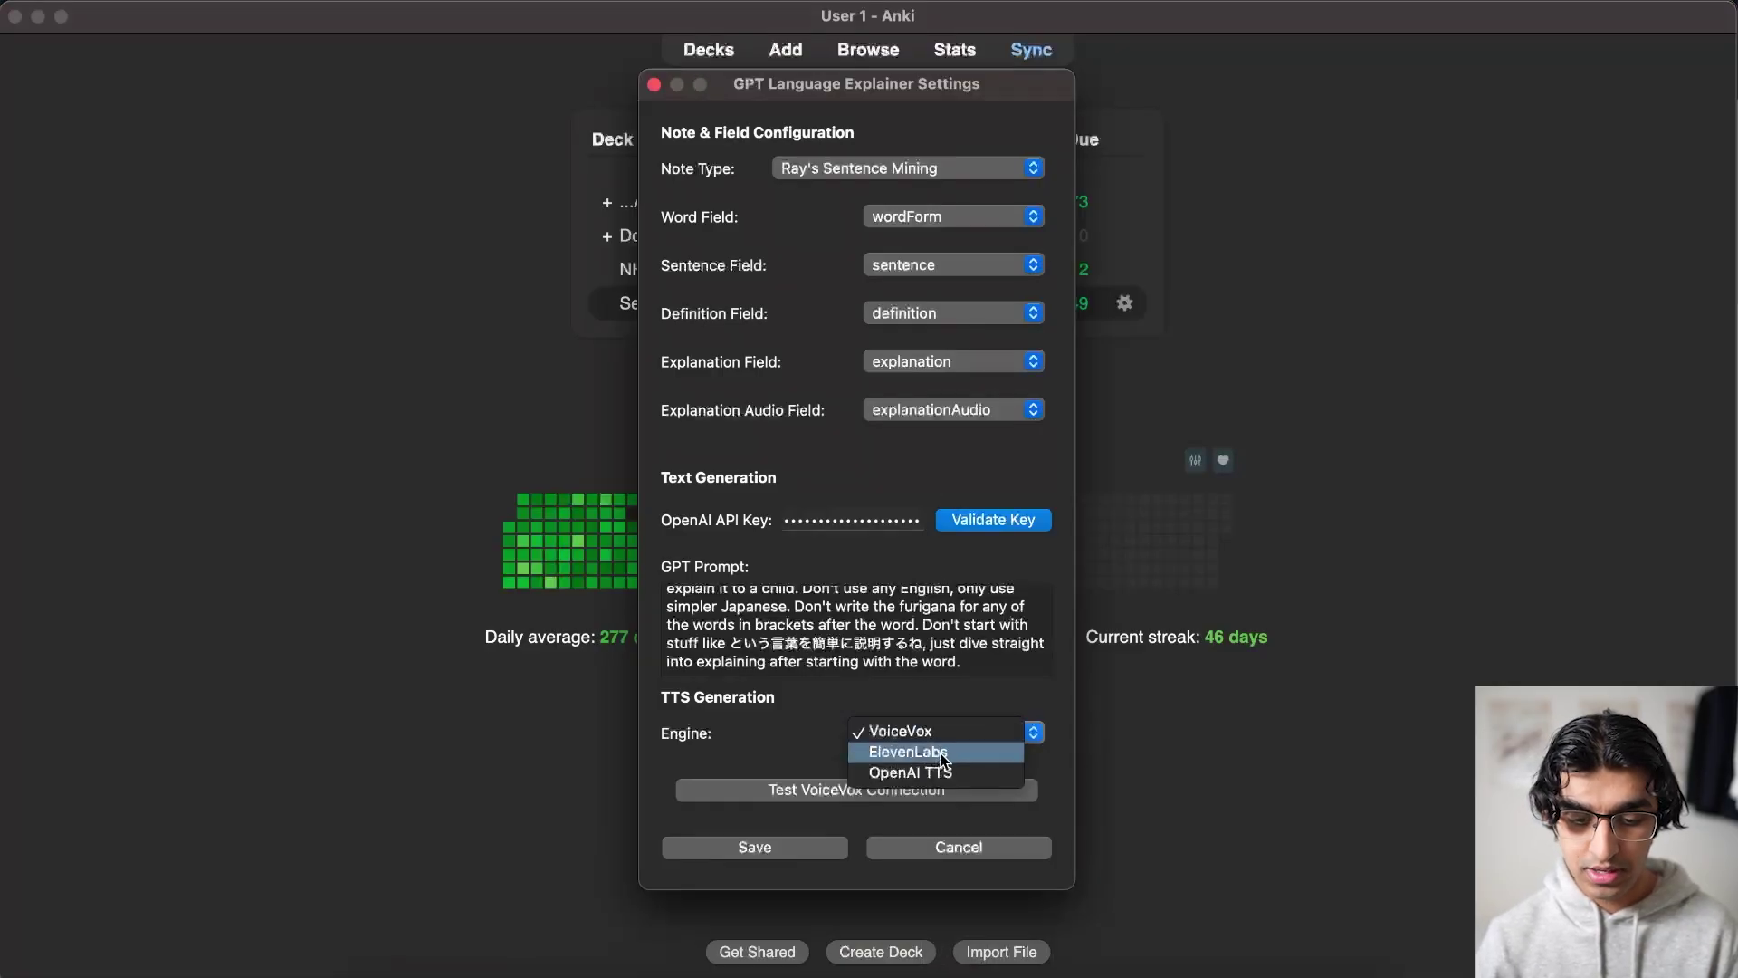
pyautogui.click(942, 754)
pyautogui.click(963, 736)
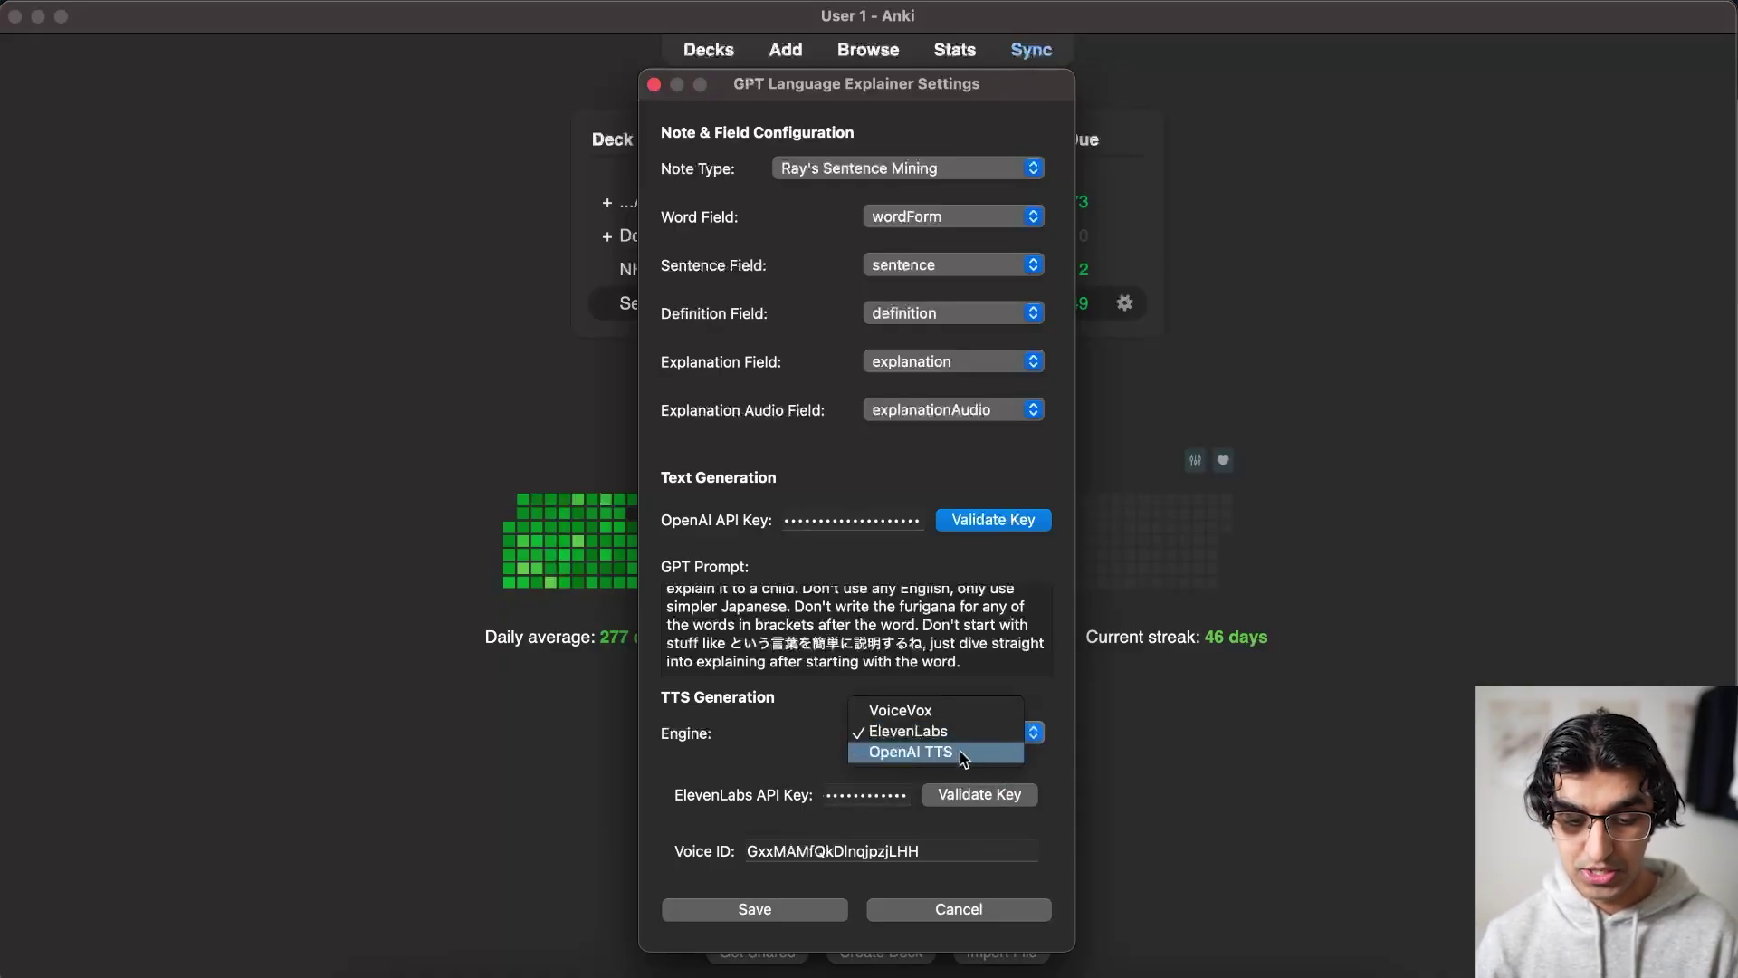
pyautogui.click(960, 751)
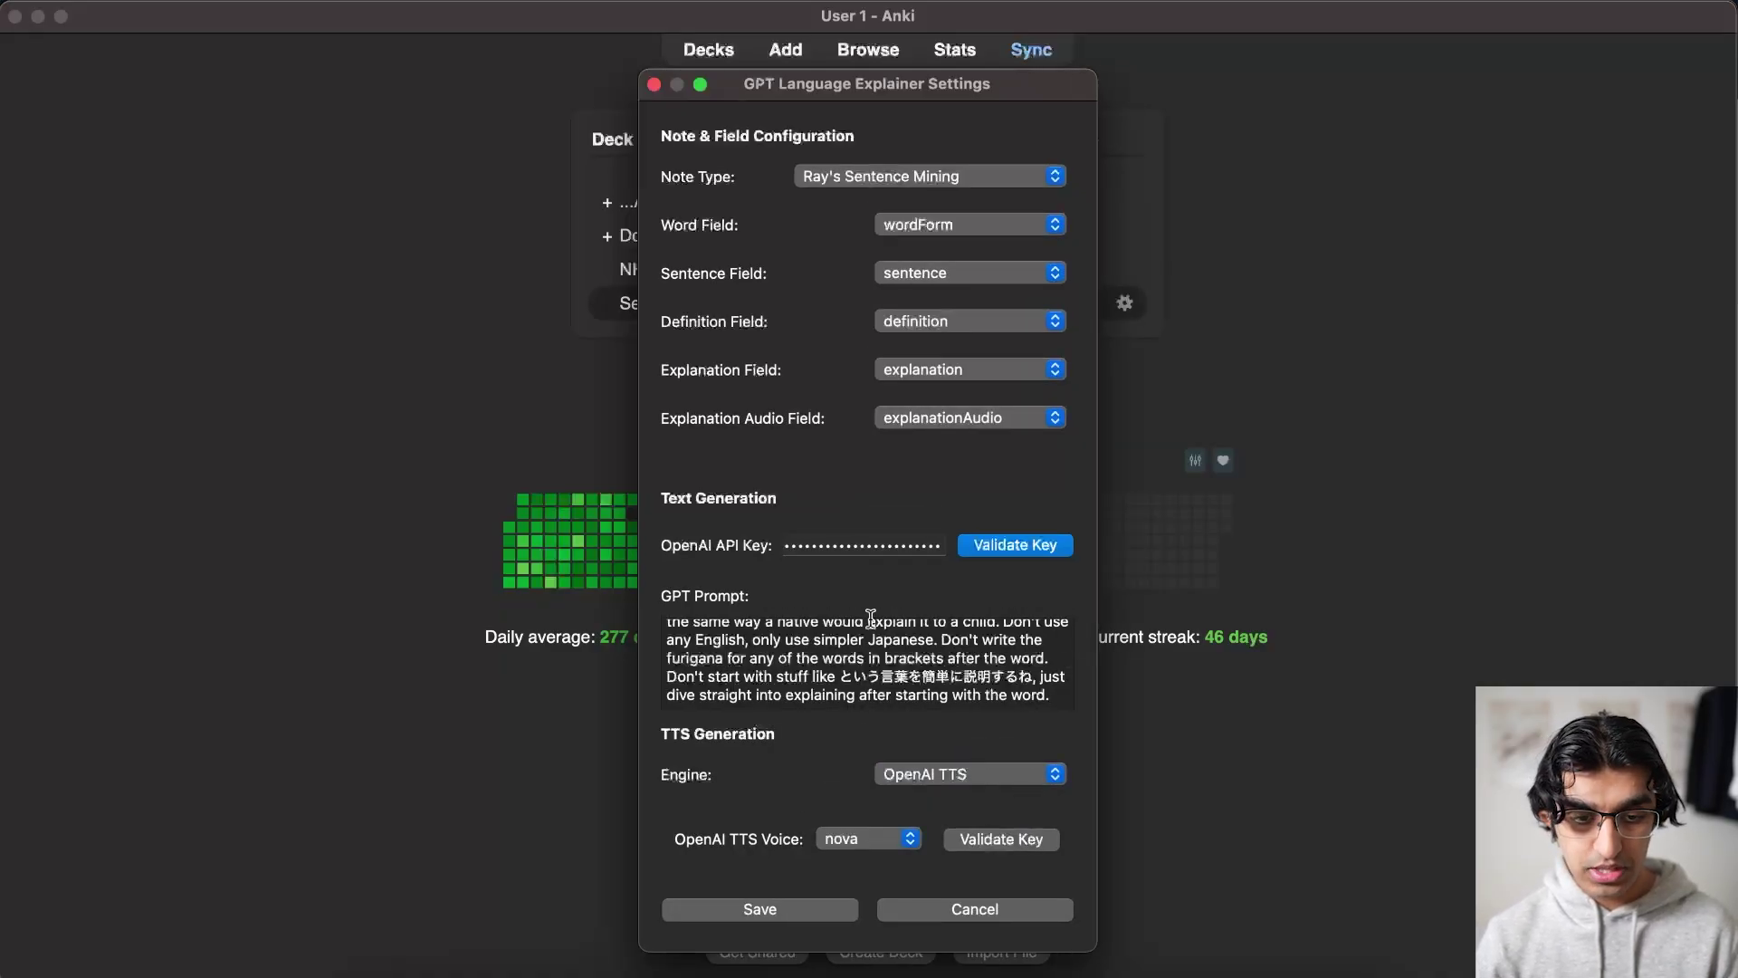
# Close the explainer settings and return to the Japanese YouTube interview video.
pyautogui.click(655, 84)
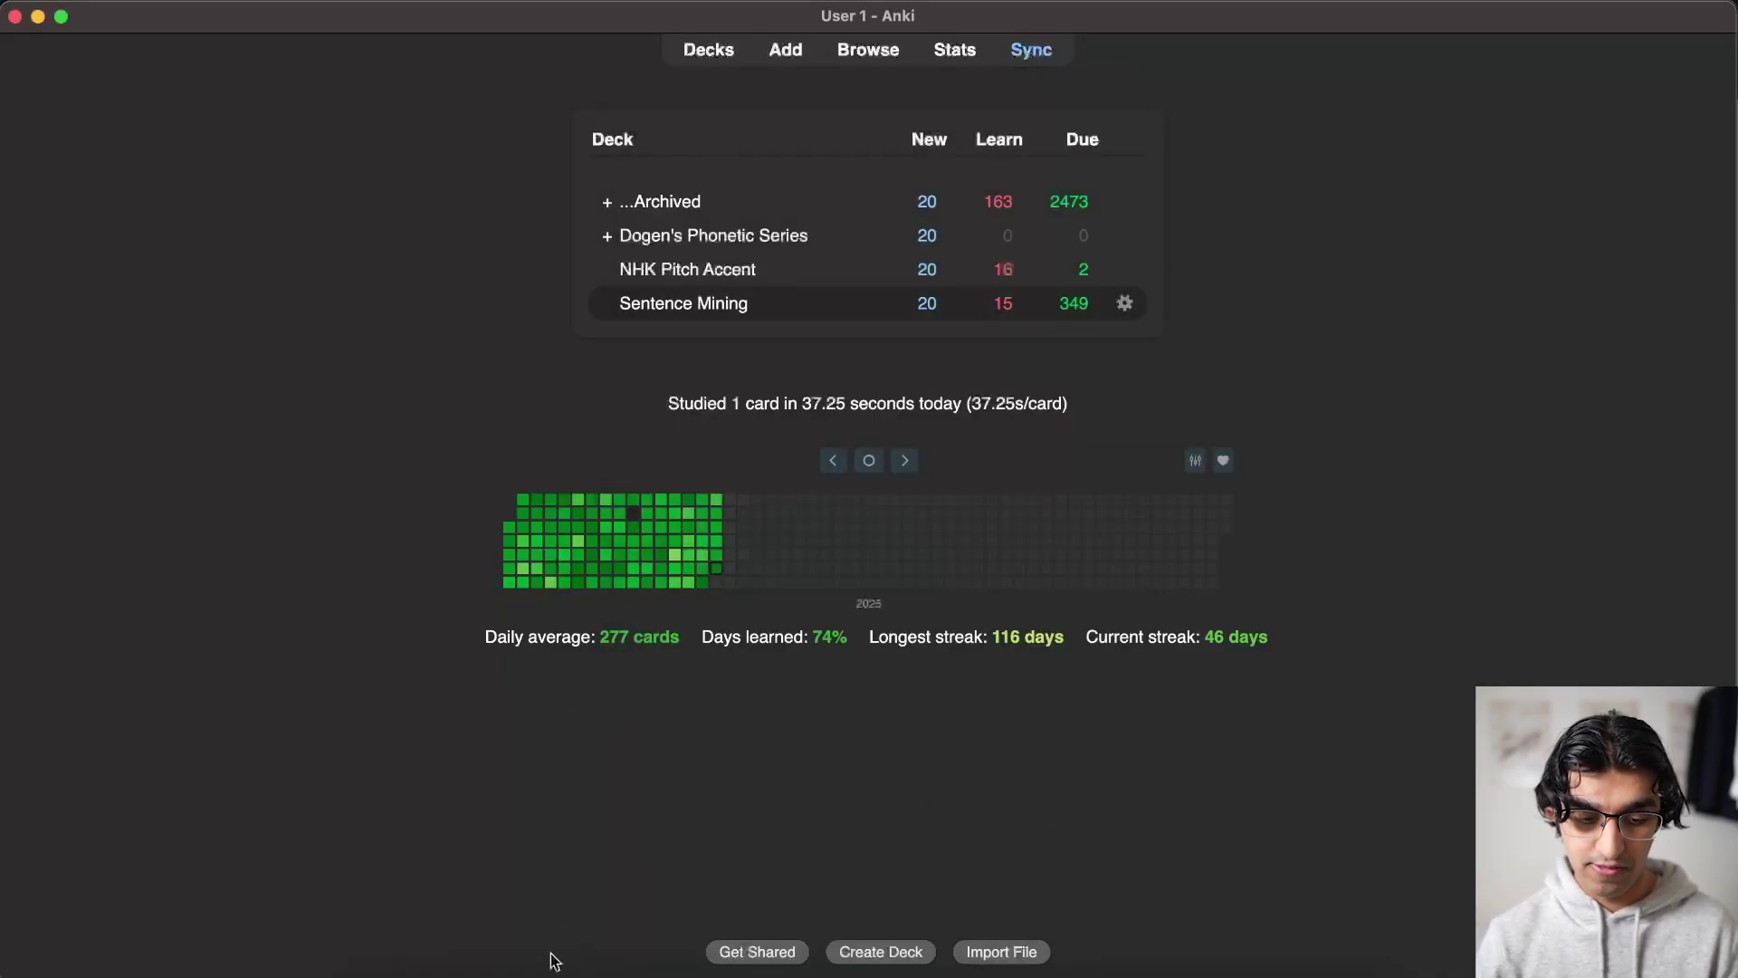
pyautogui.click(547, 967)
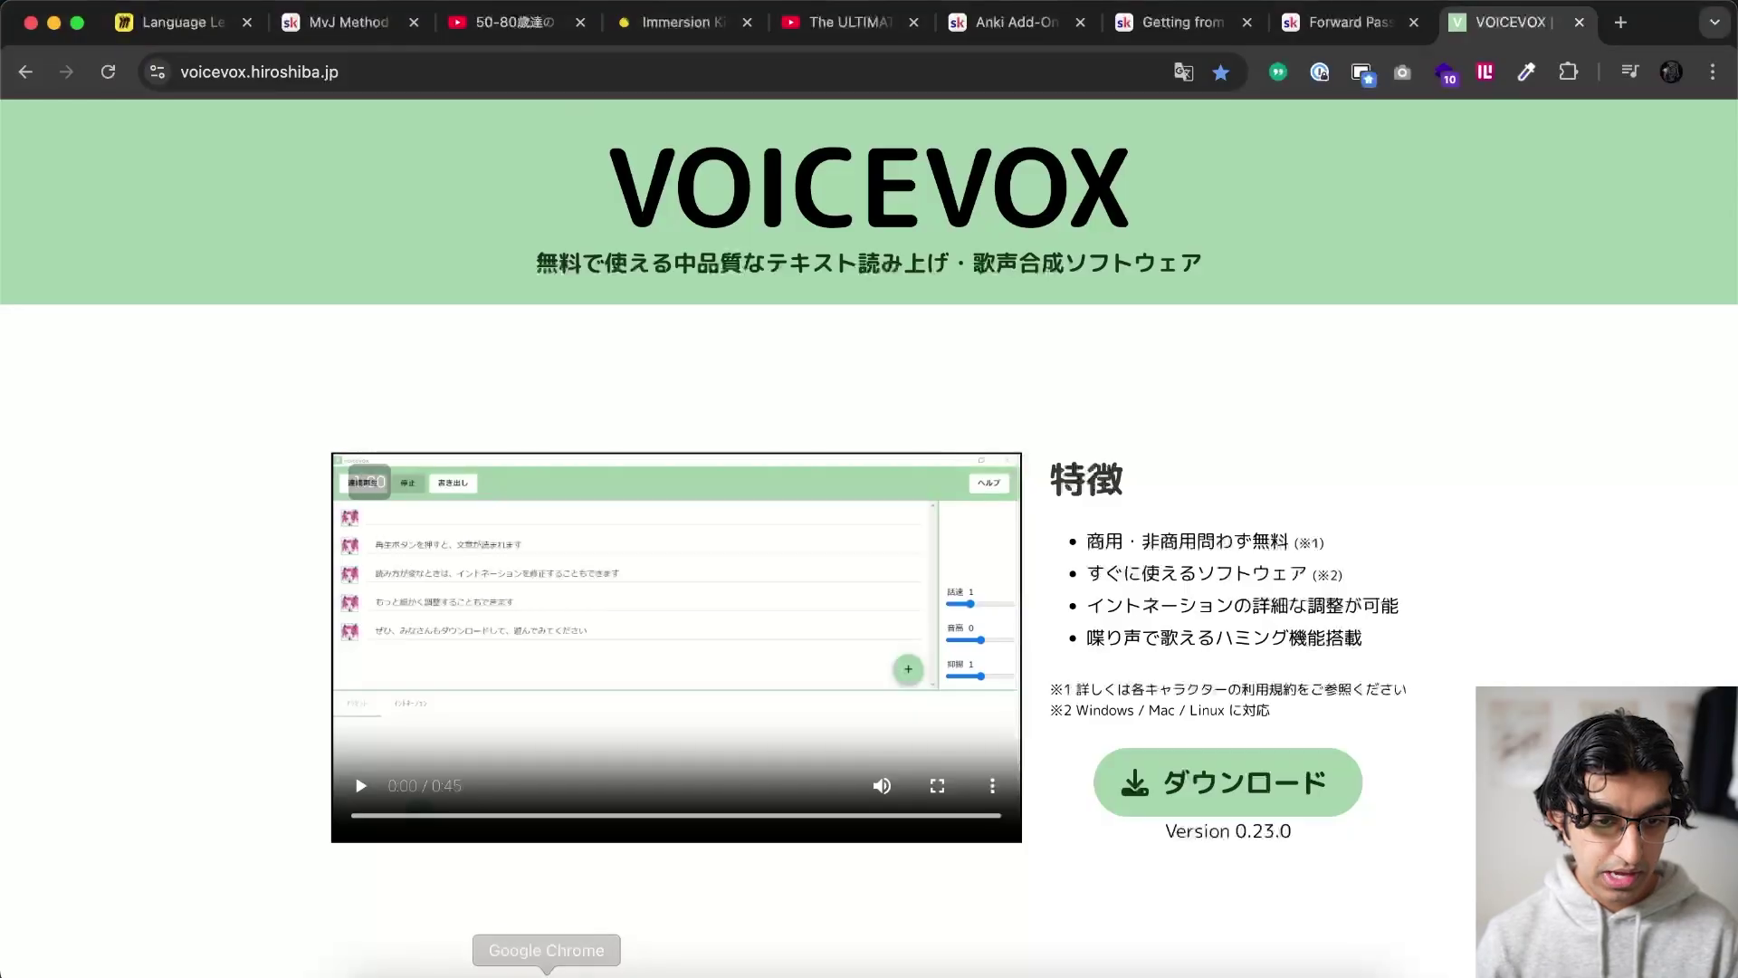
pyautogui.click(520, 21)
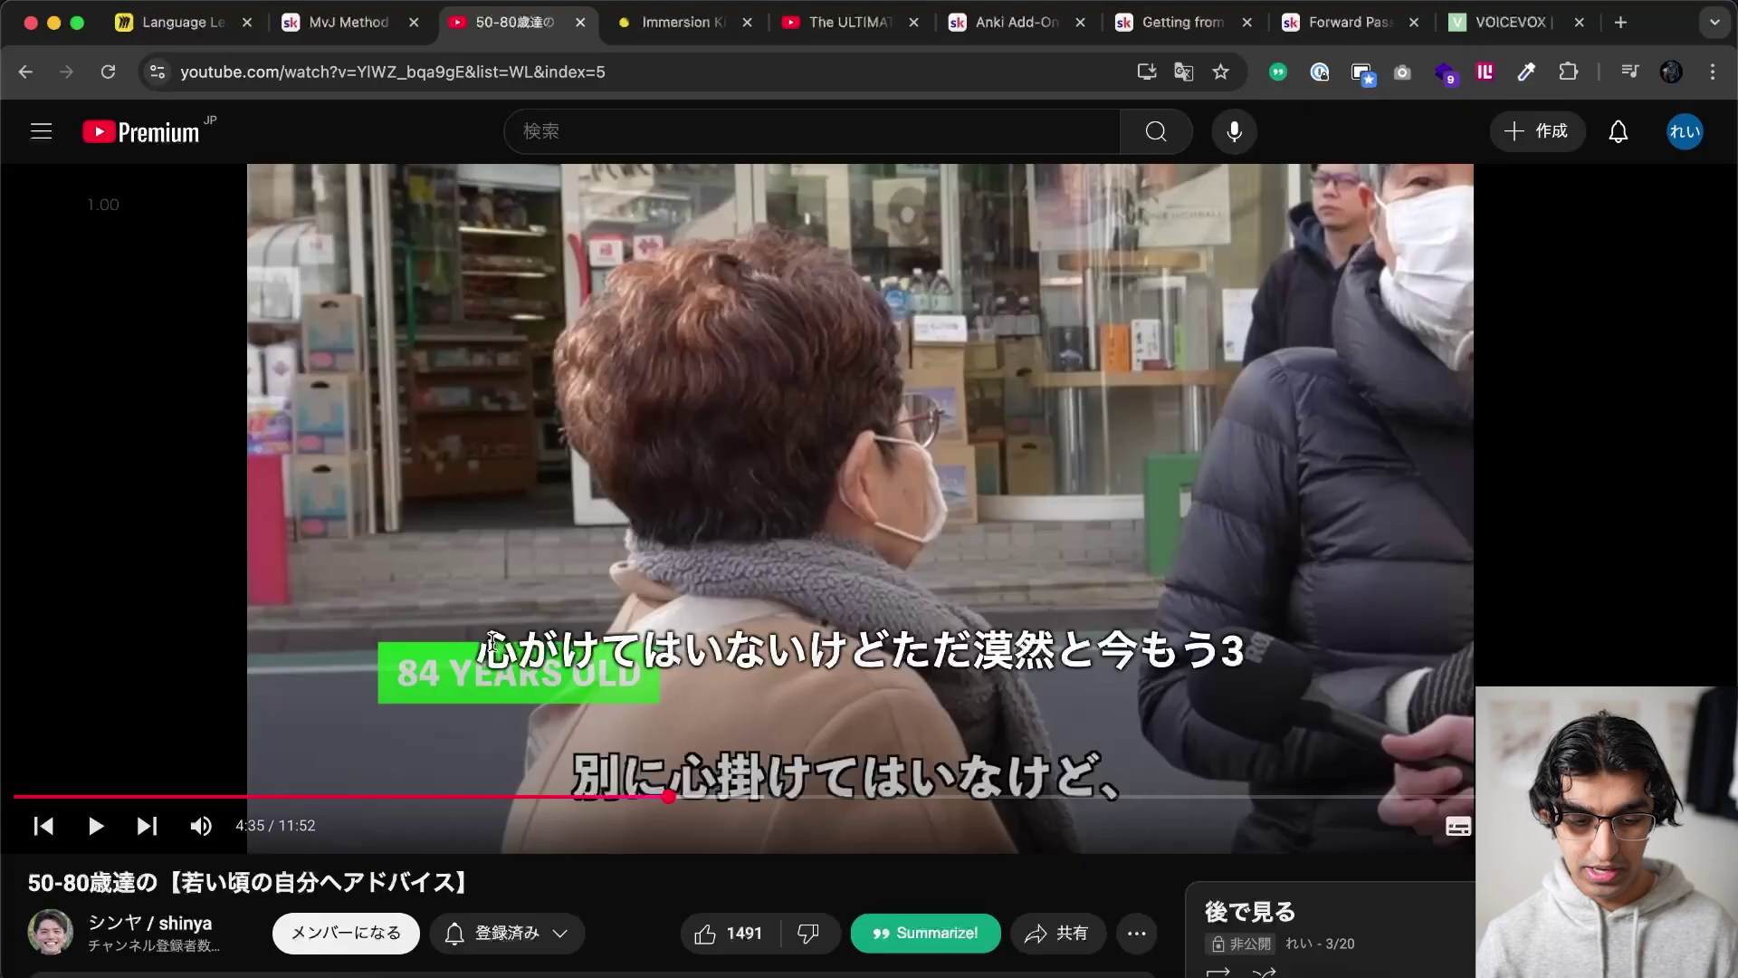
# Look up the subtitle word 心がける with Yomitan and inspect its JMdict entry details.
pyautogui.press('shift')
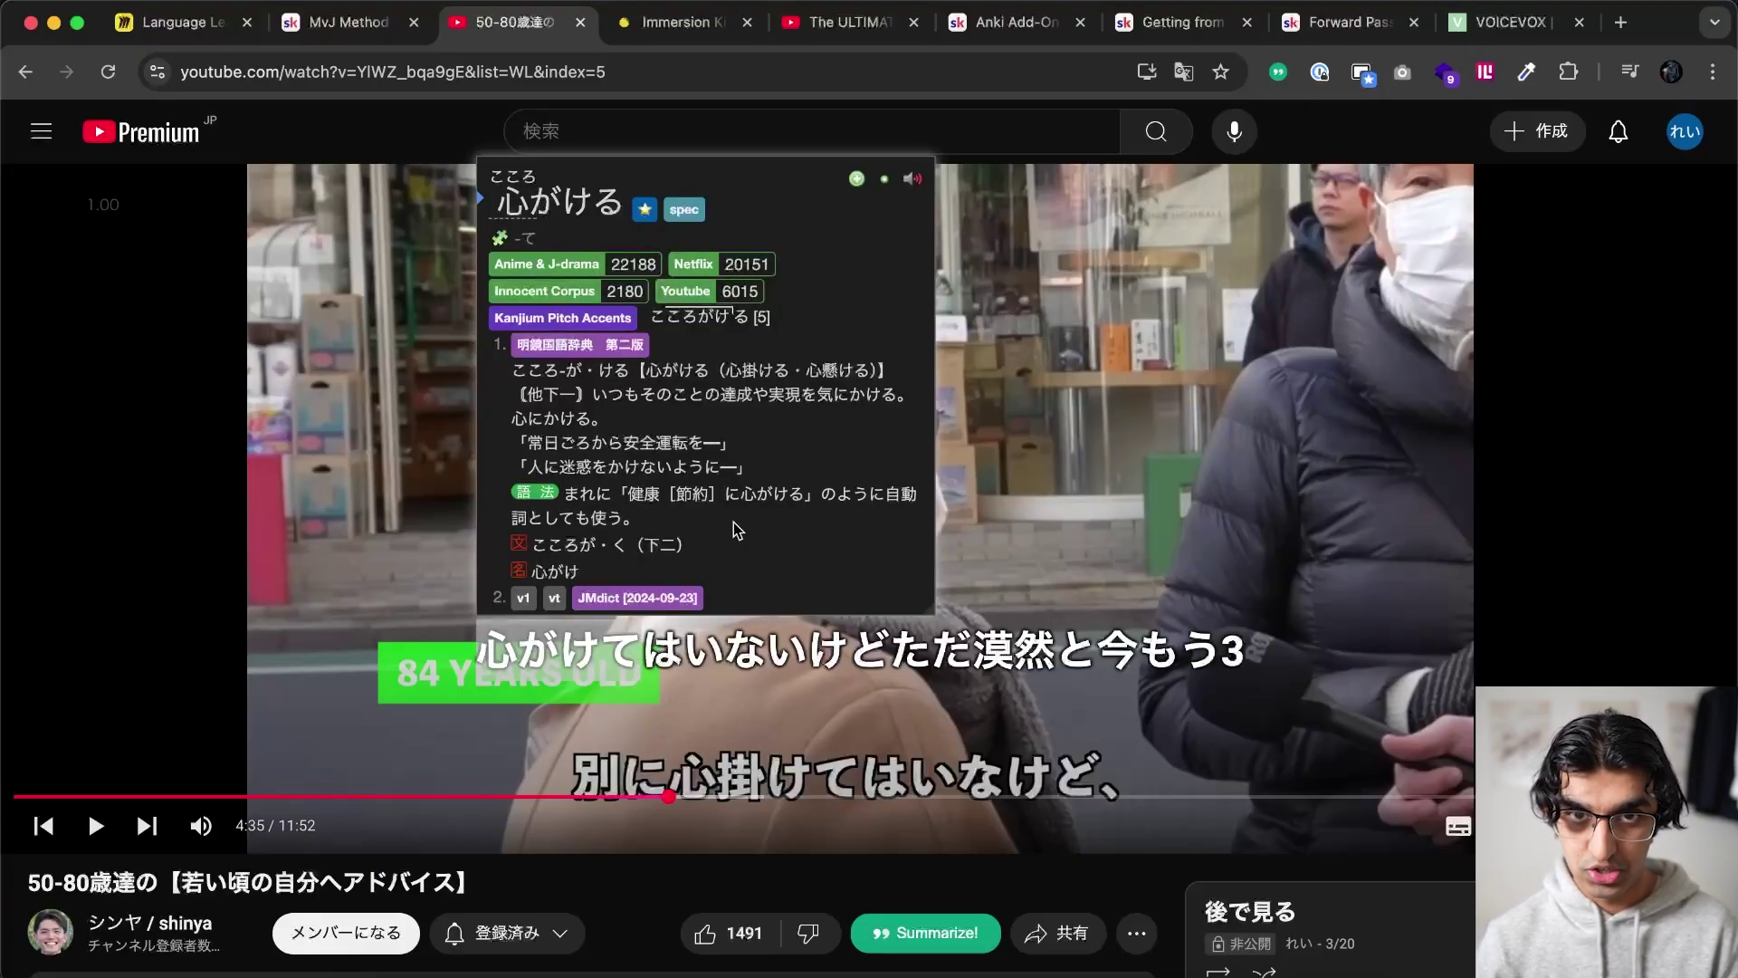
pyautogui.scroll(-5, 734, 522)
pyautogui.moveTo(631, 548); pyautogui.dragTo(516, 466)
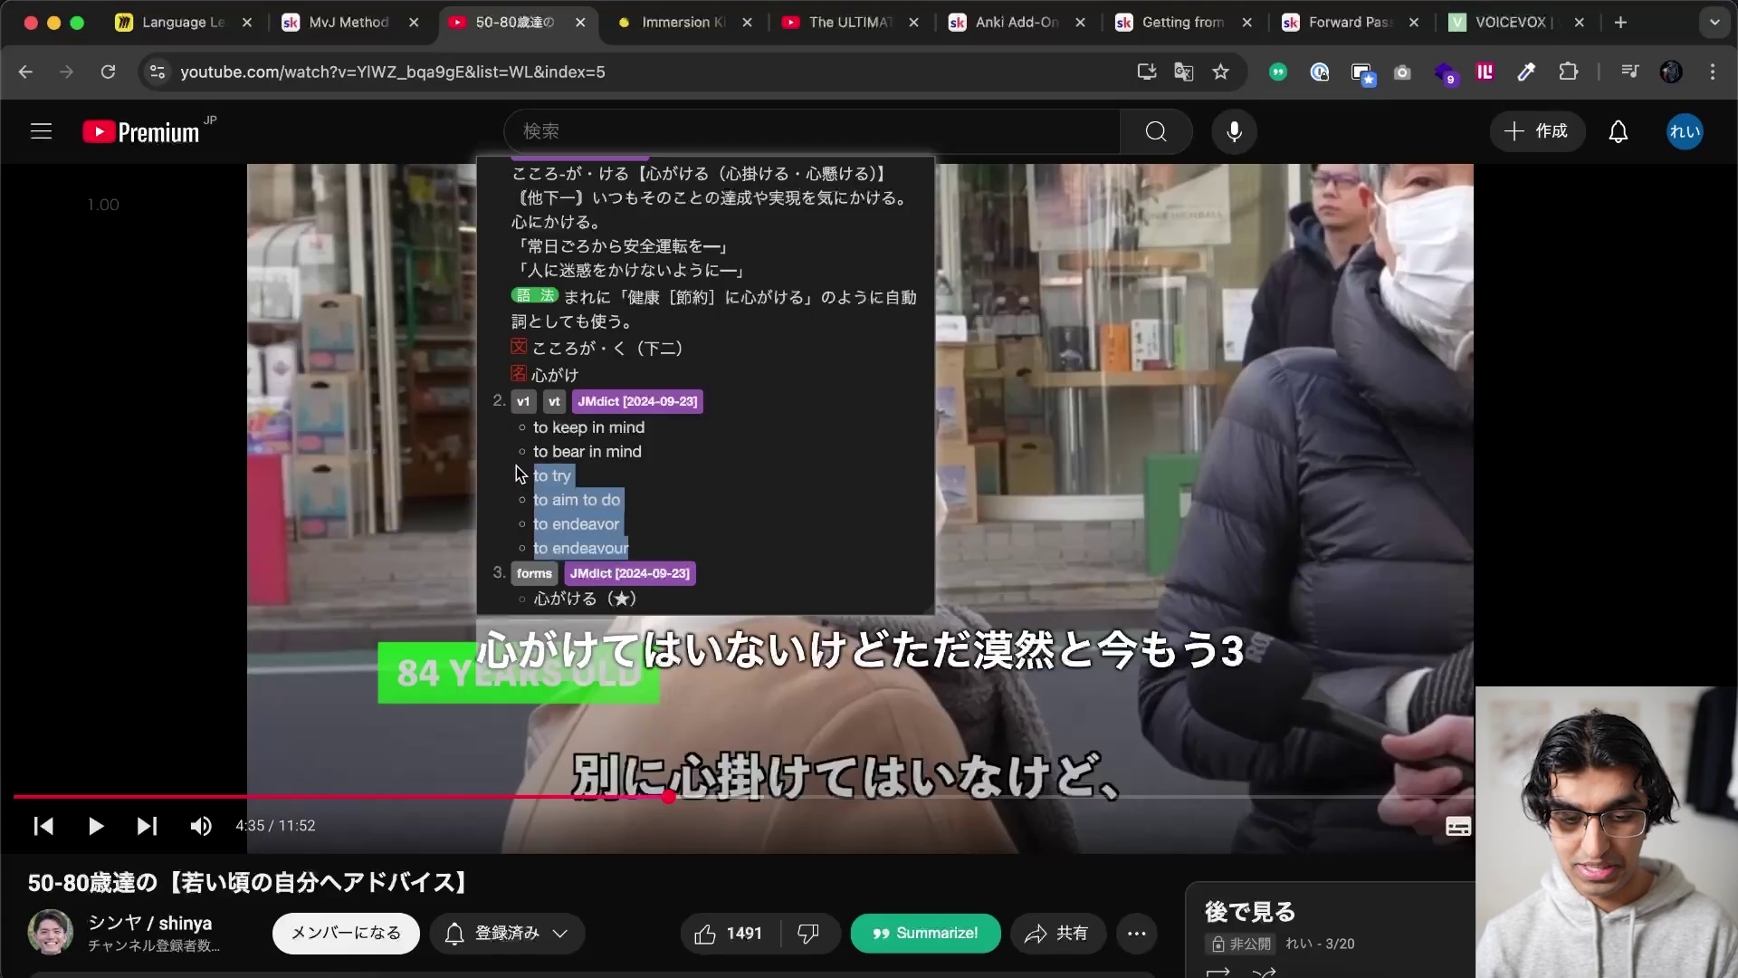
pyautogui.scroll(5, 541, 388)
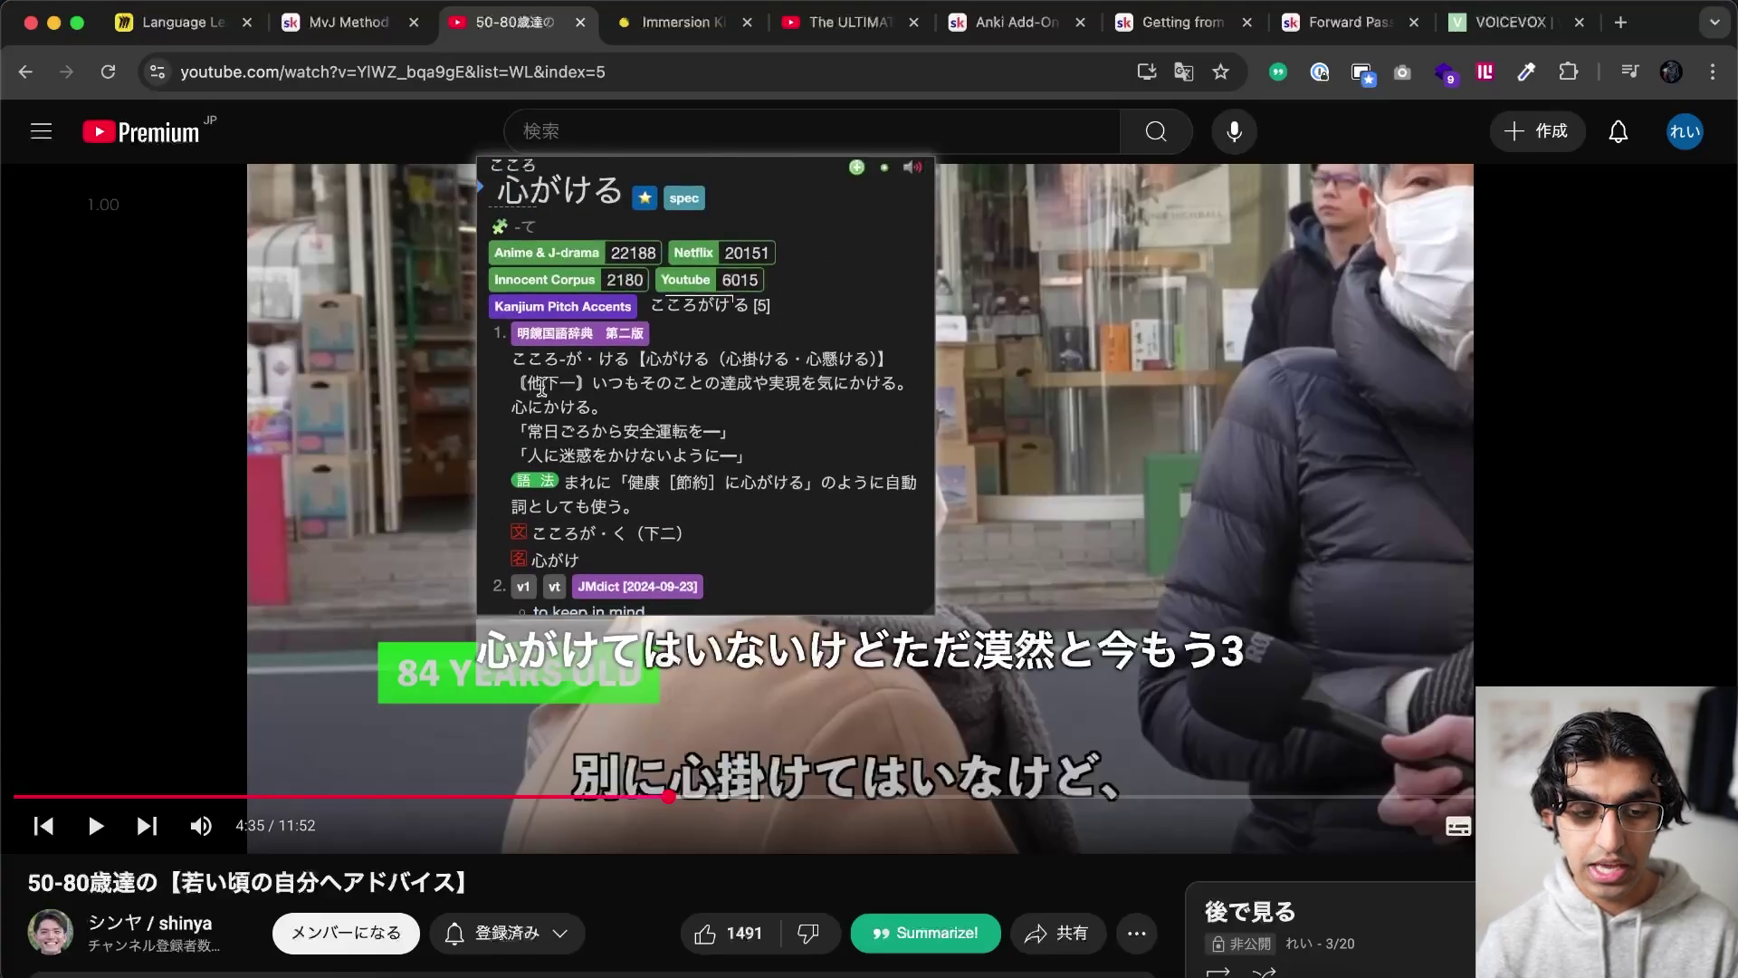
pyautogui.moveTo(511, 357); pyautogui.dragTo(599, 407)
pyautogui.scroll(-3, 665, 425)
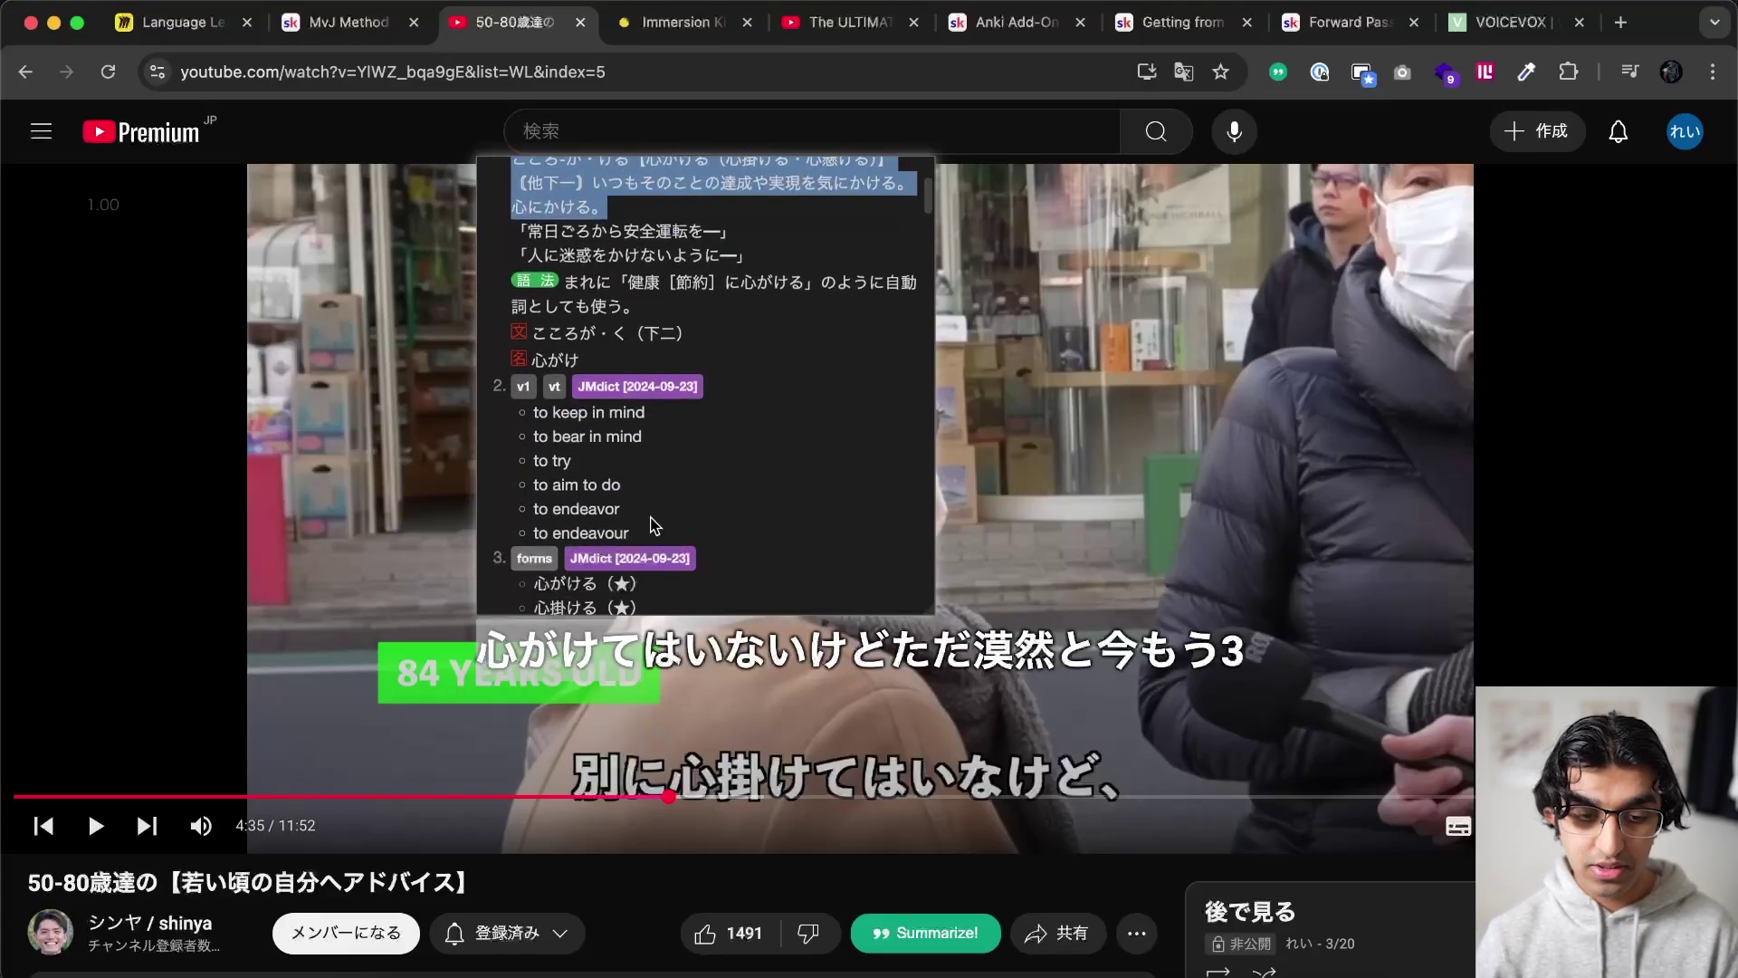
pyautogui.click(644, 559)
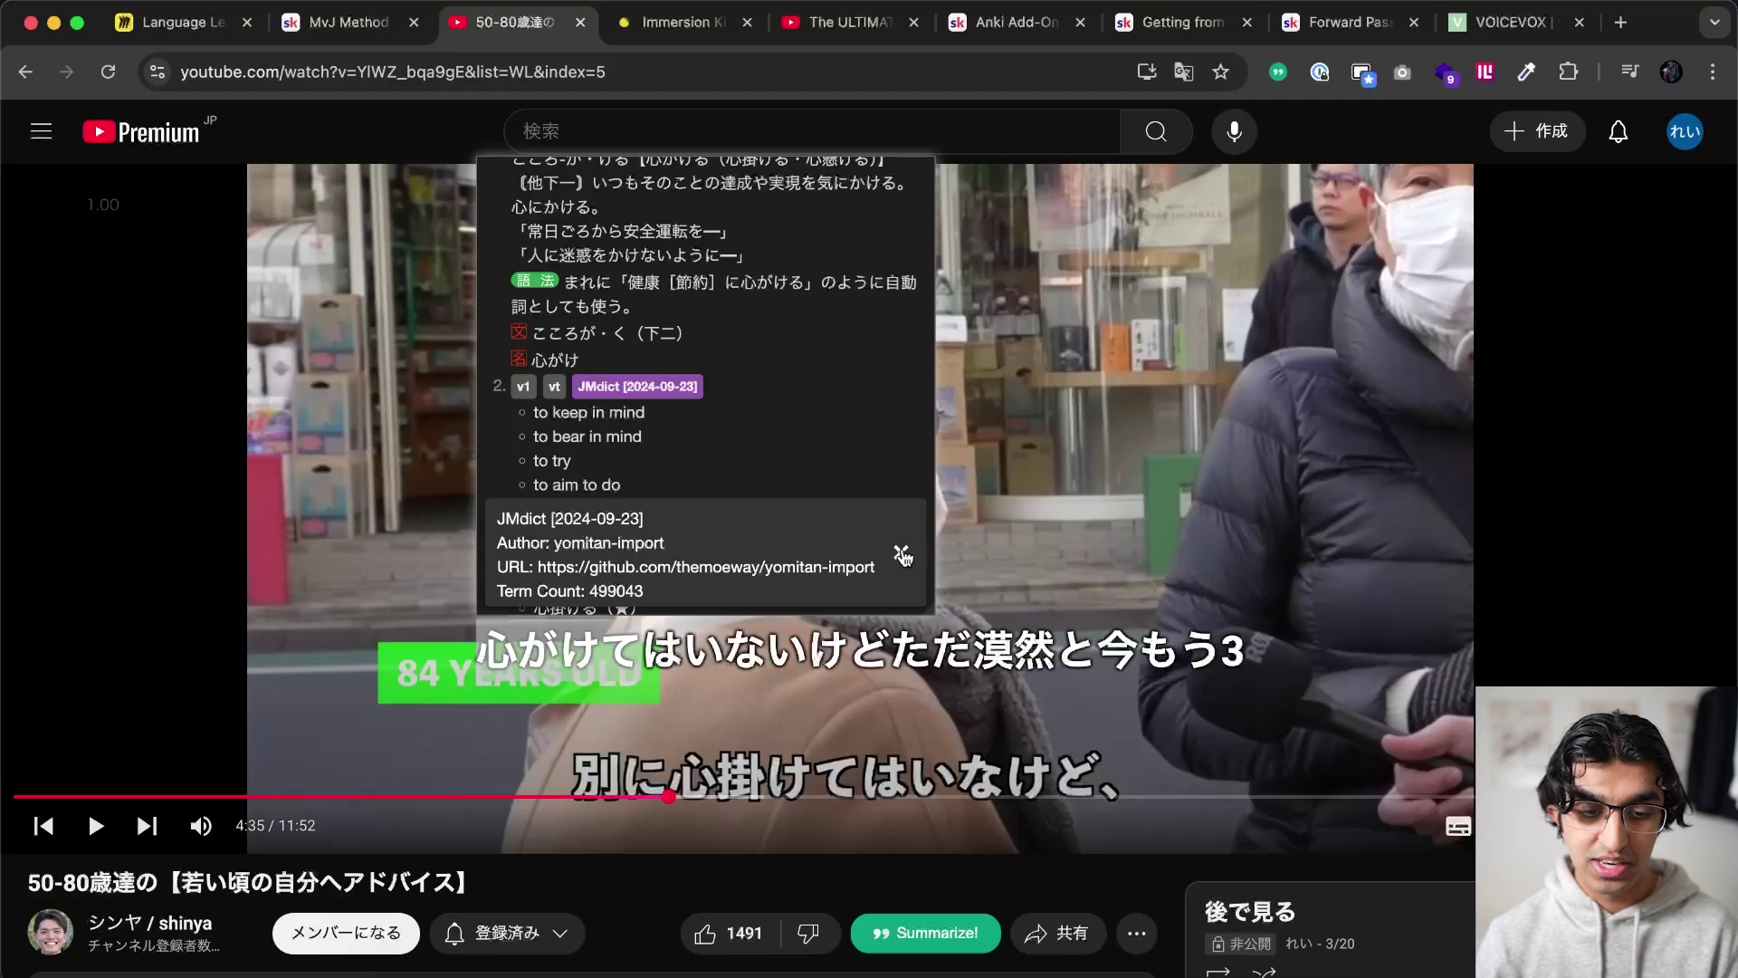
pyautogui.click(901, 553)
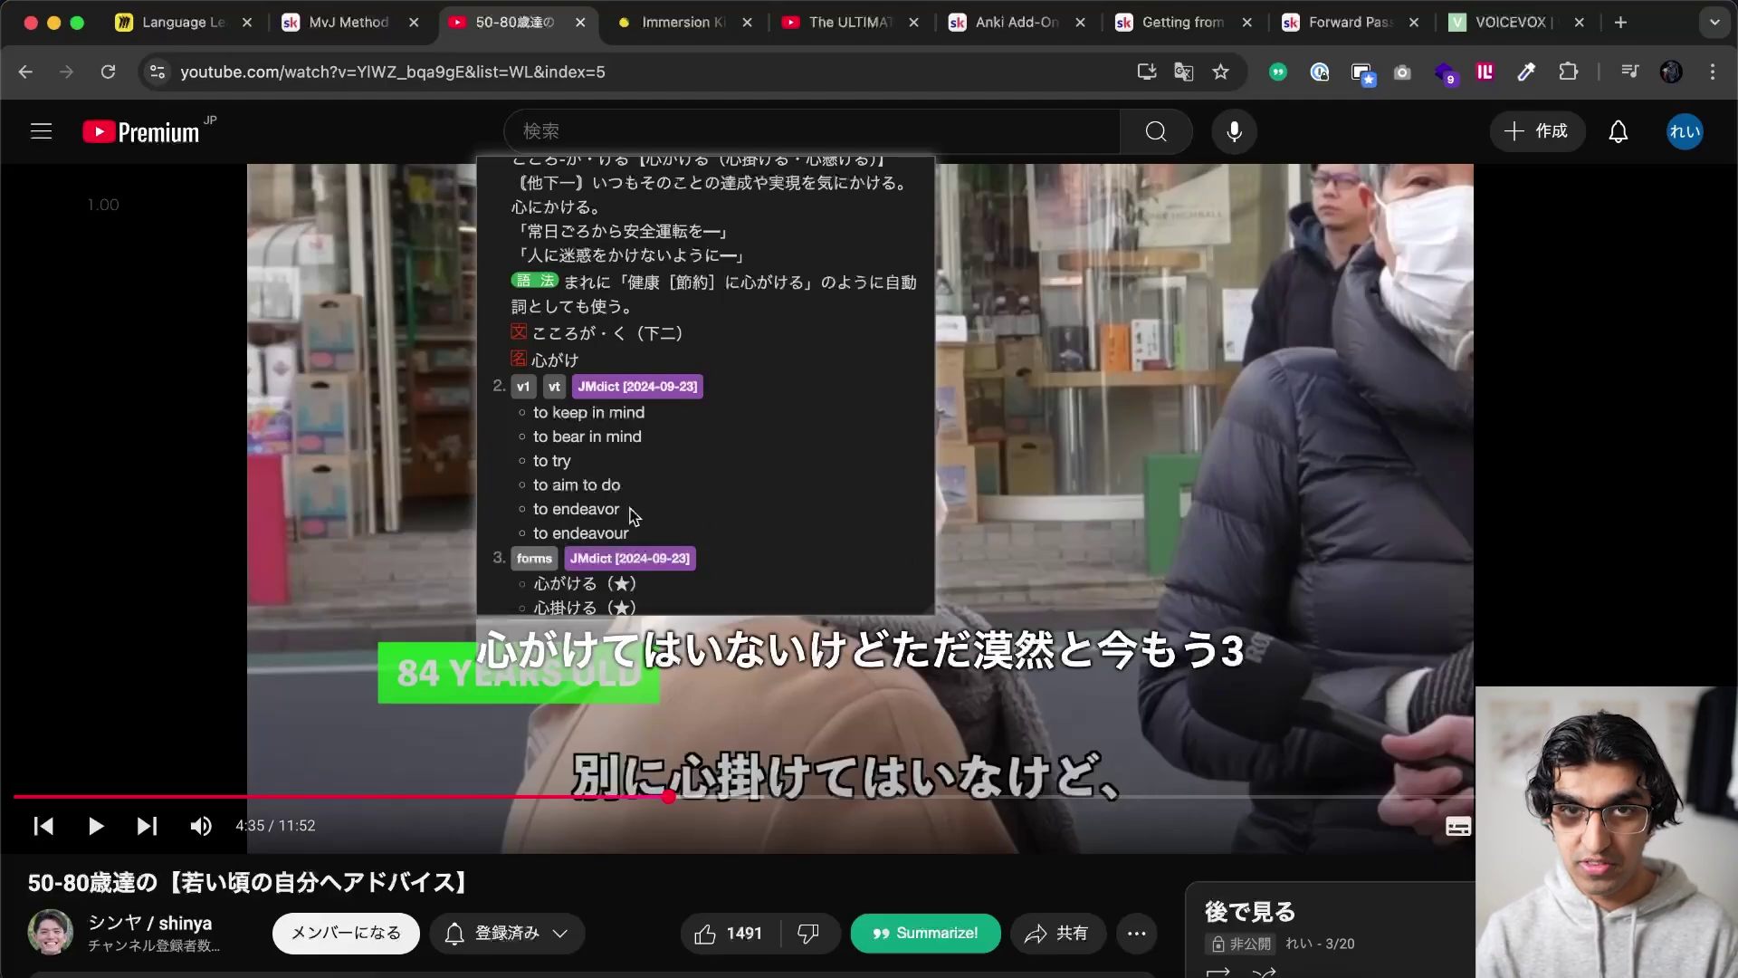
# Add 心がける to Anki as a new card and open the new note.
pyautogui.scroll(5, 810, 479)
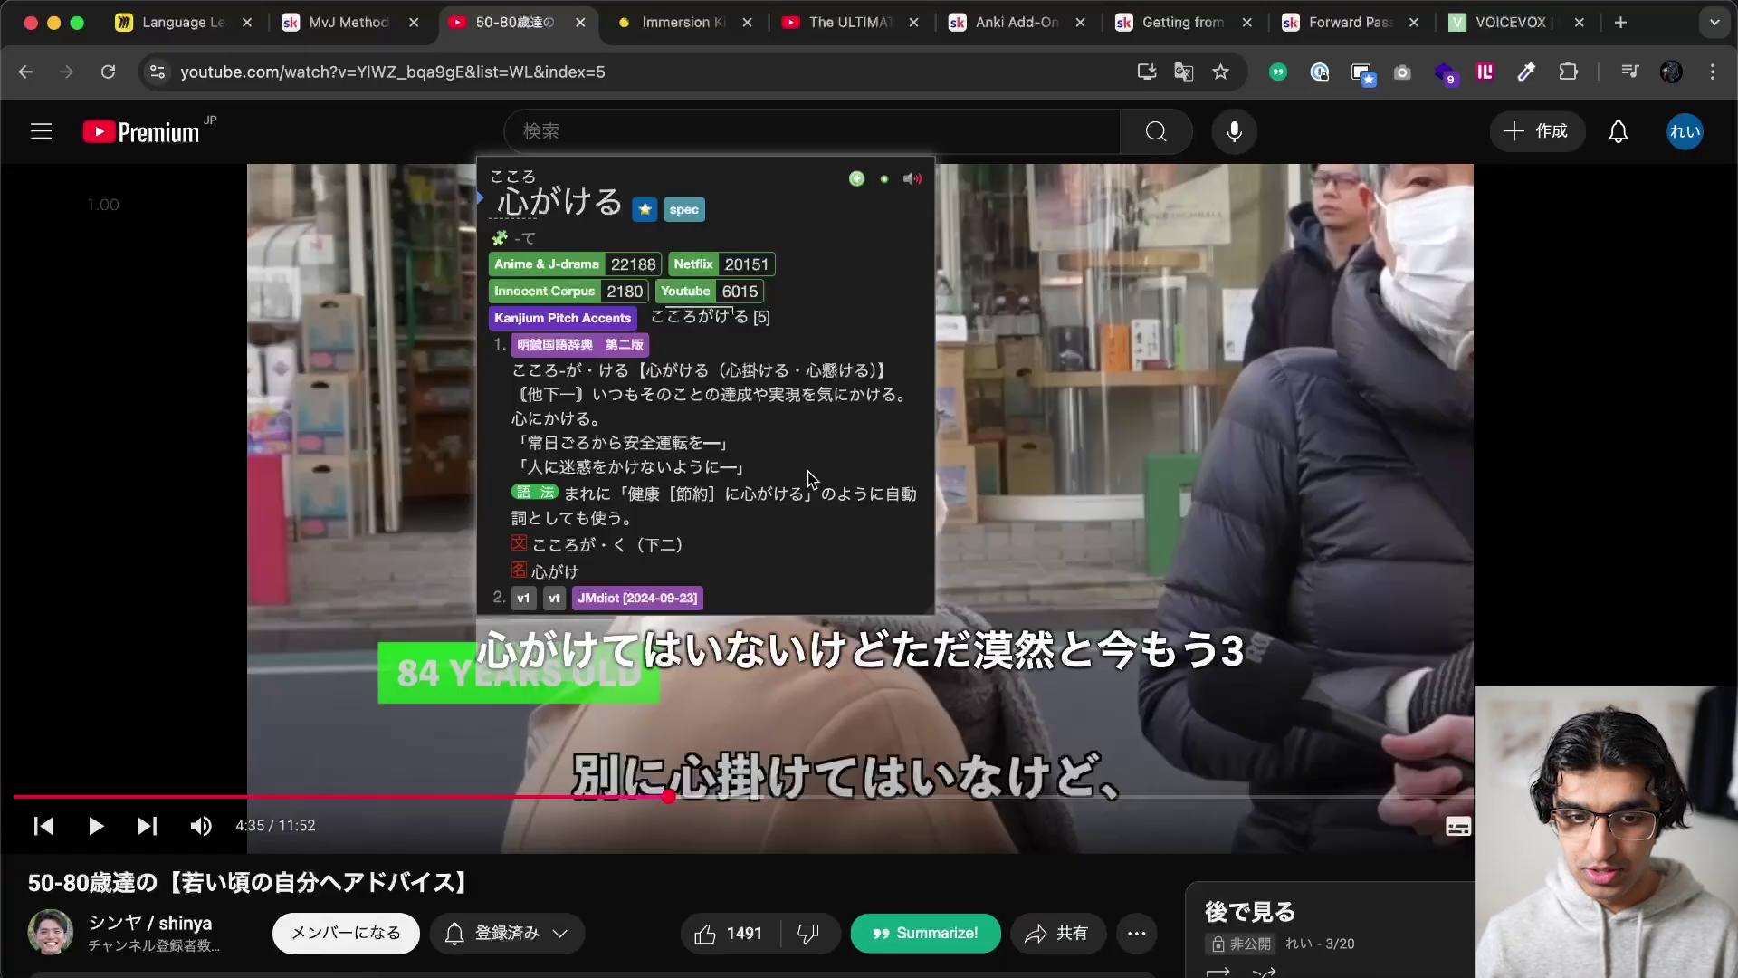
pyautogui.click(857, 185)
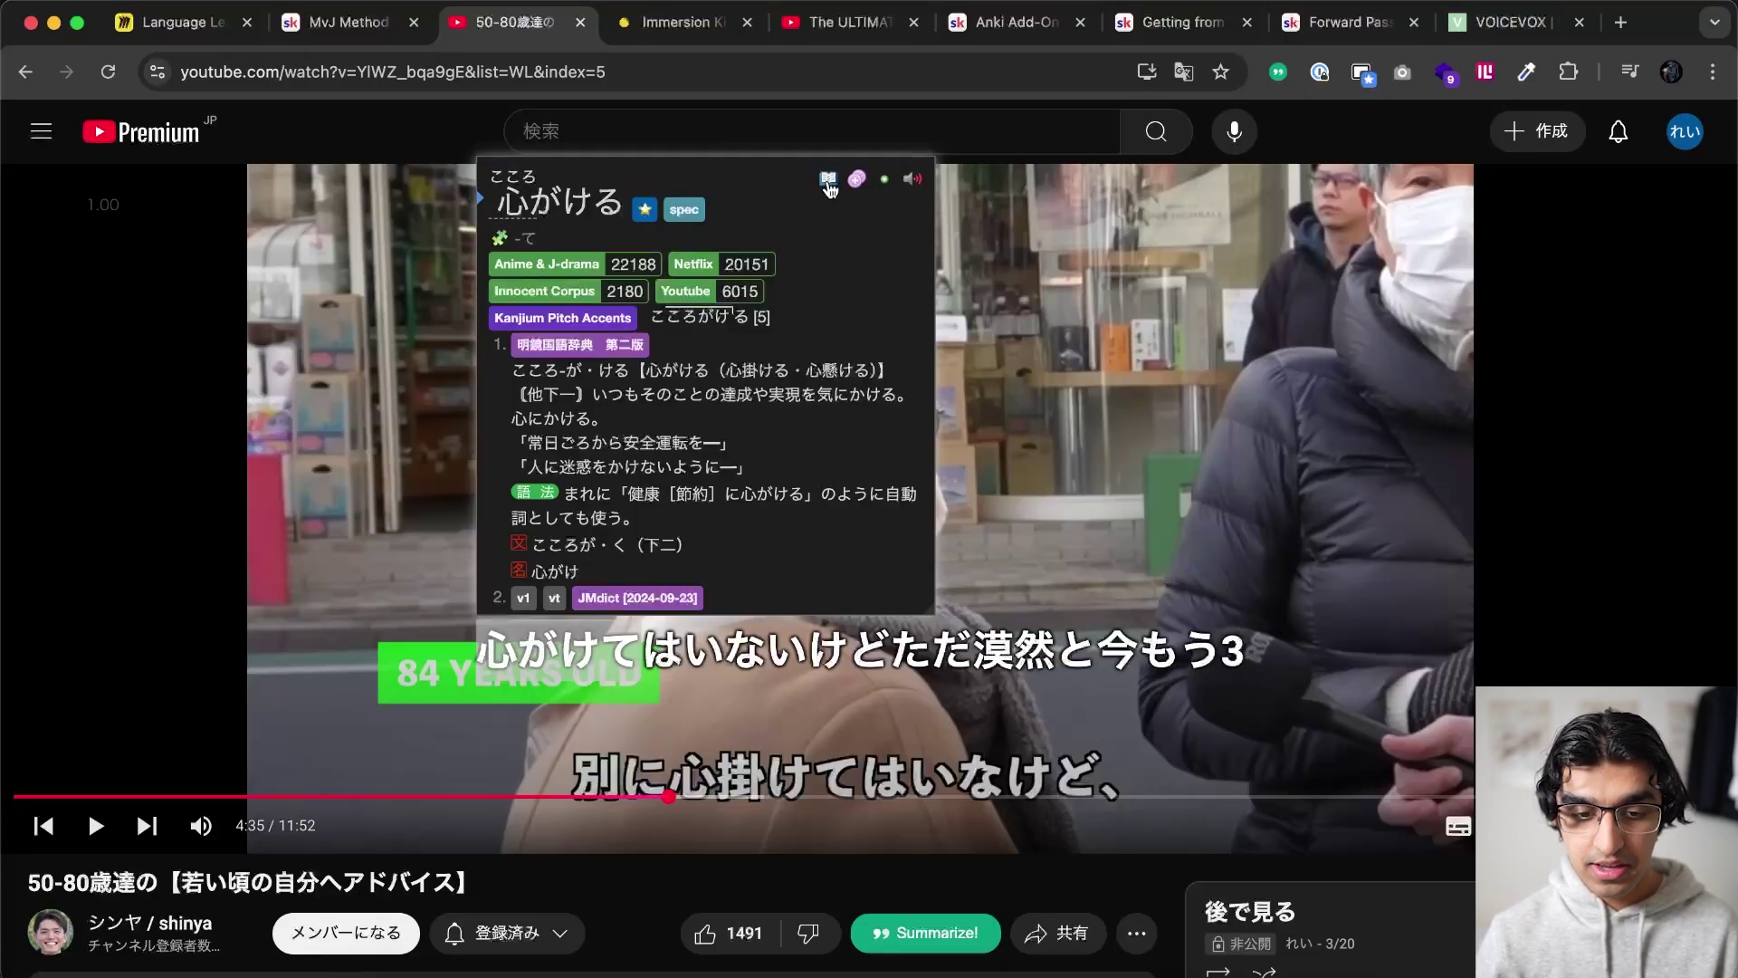
pyautogui.click(828, 181)
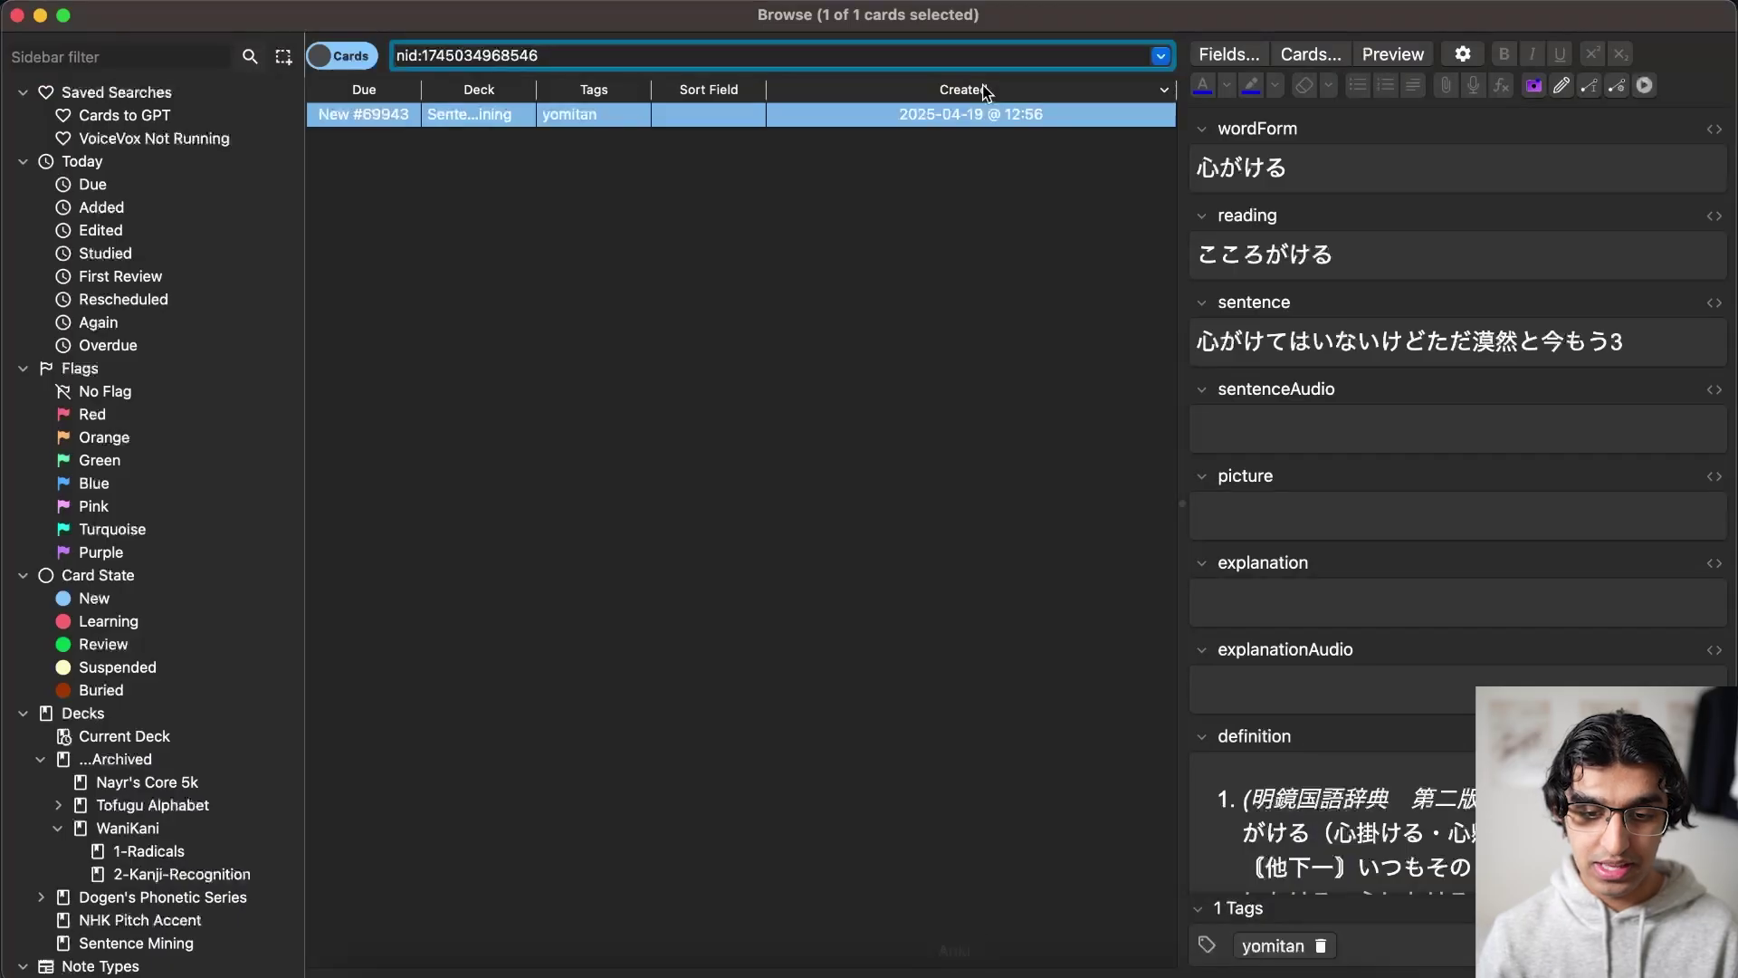
pyautogui.click(1461, 342)
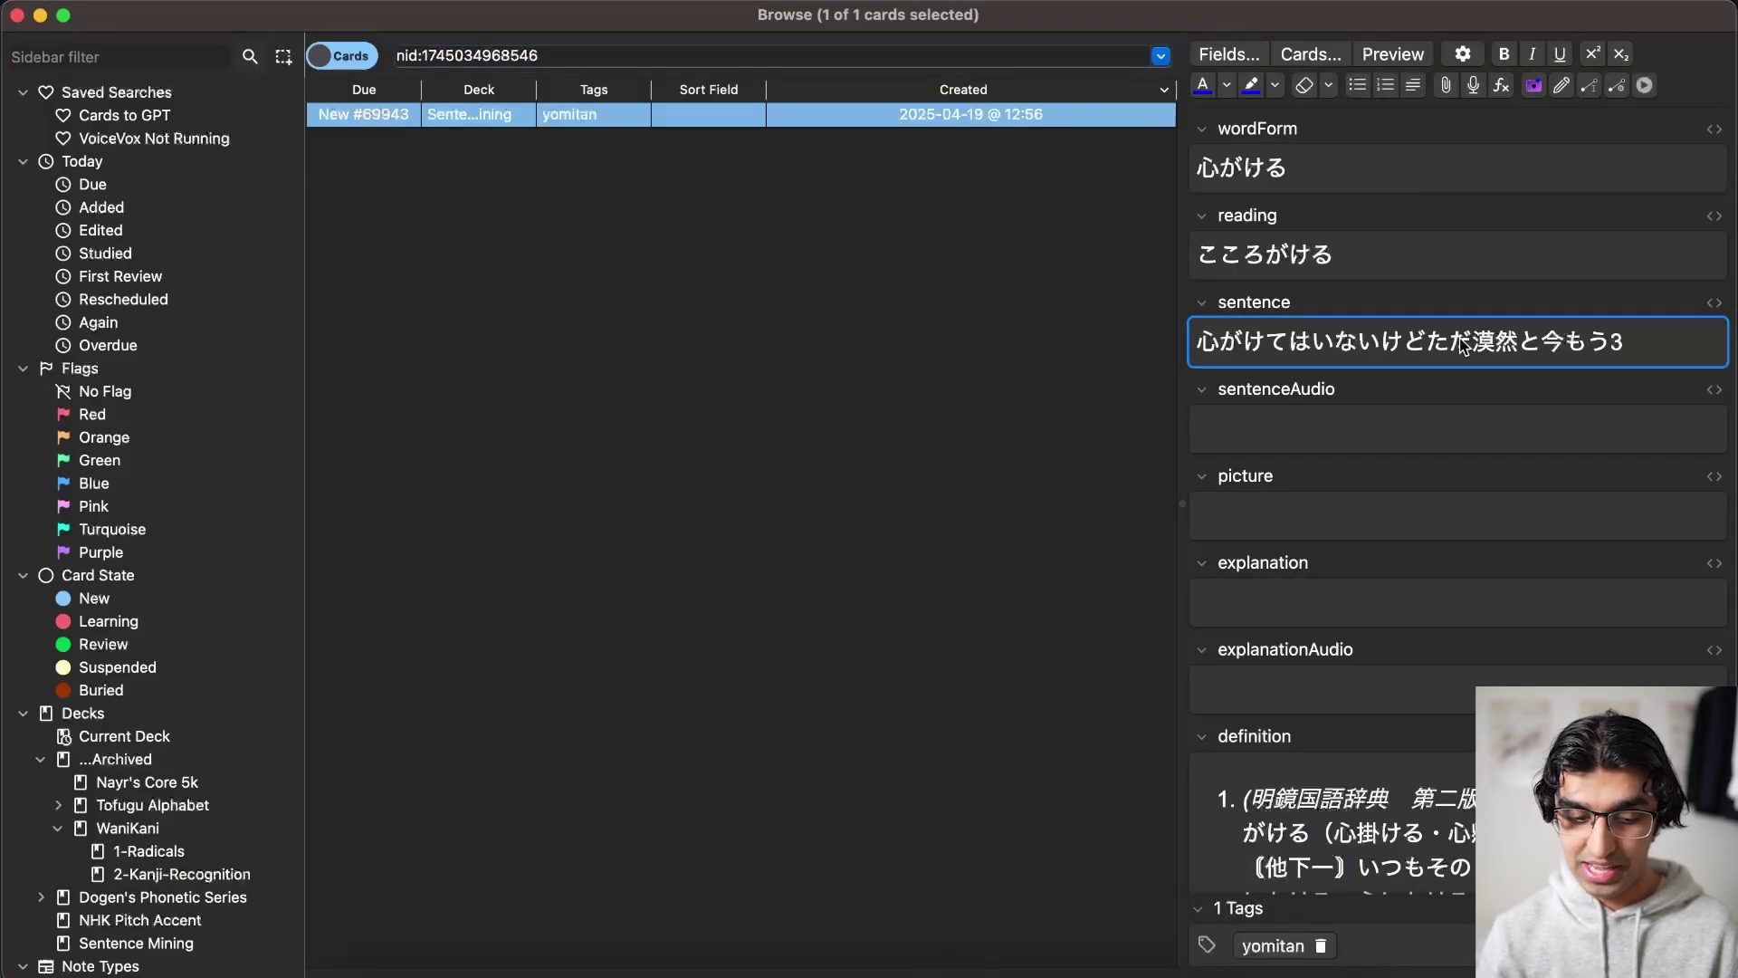
pyautogui.click(1649, 348)
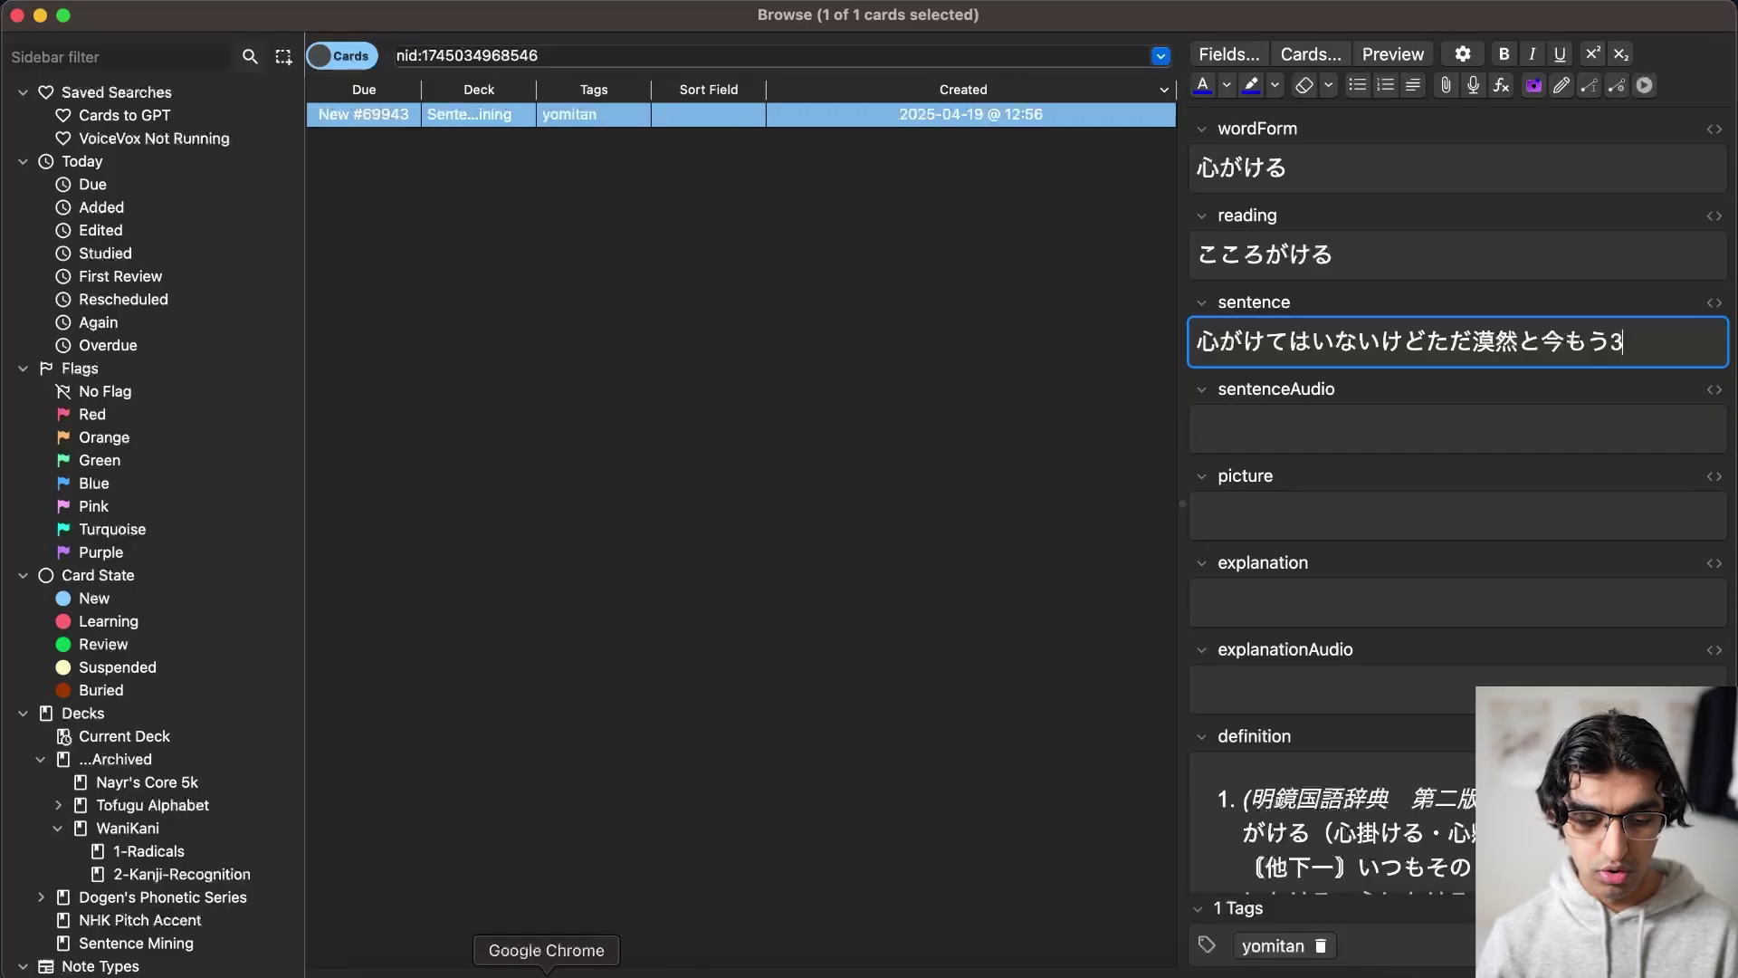
# Copy the Re Zero example sentence from the Immersion Kit search results.
pyautogui.click(546, 969)
pyautogui.click(684, 21)
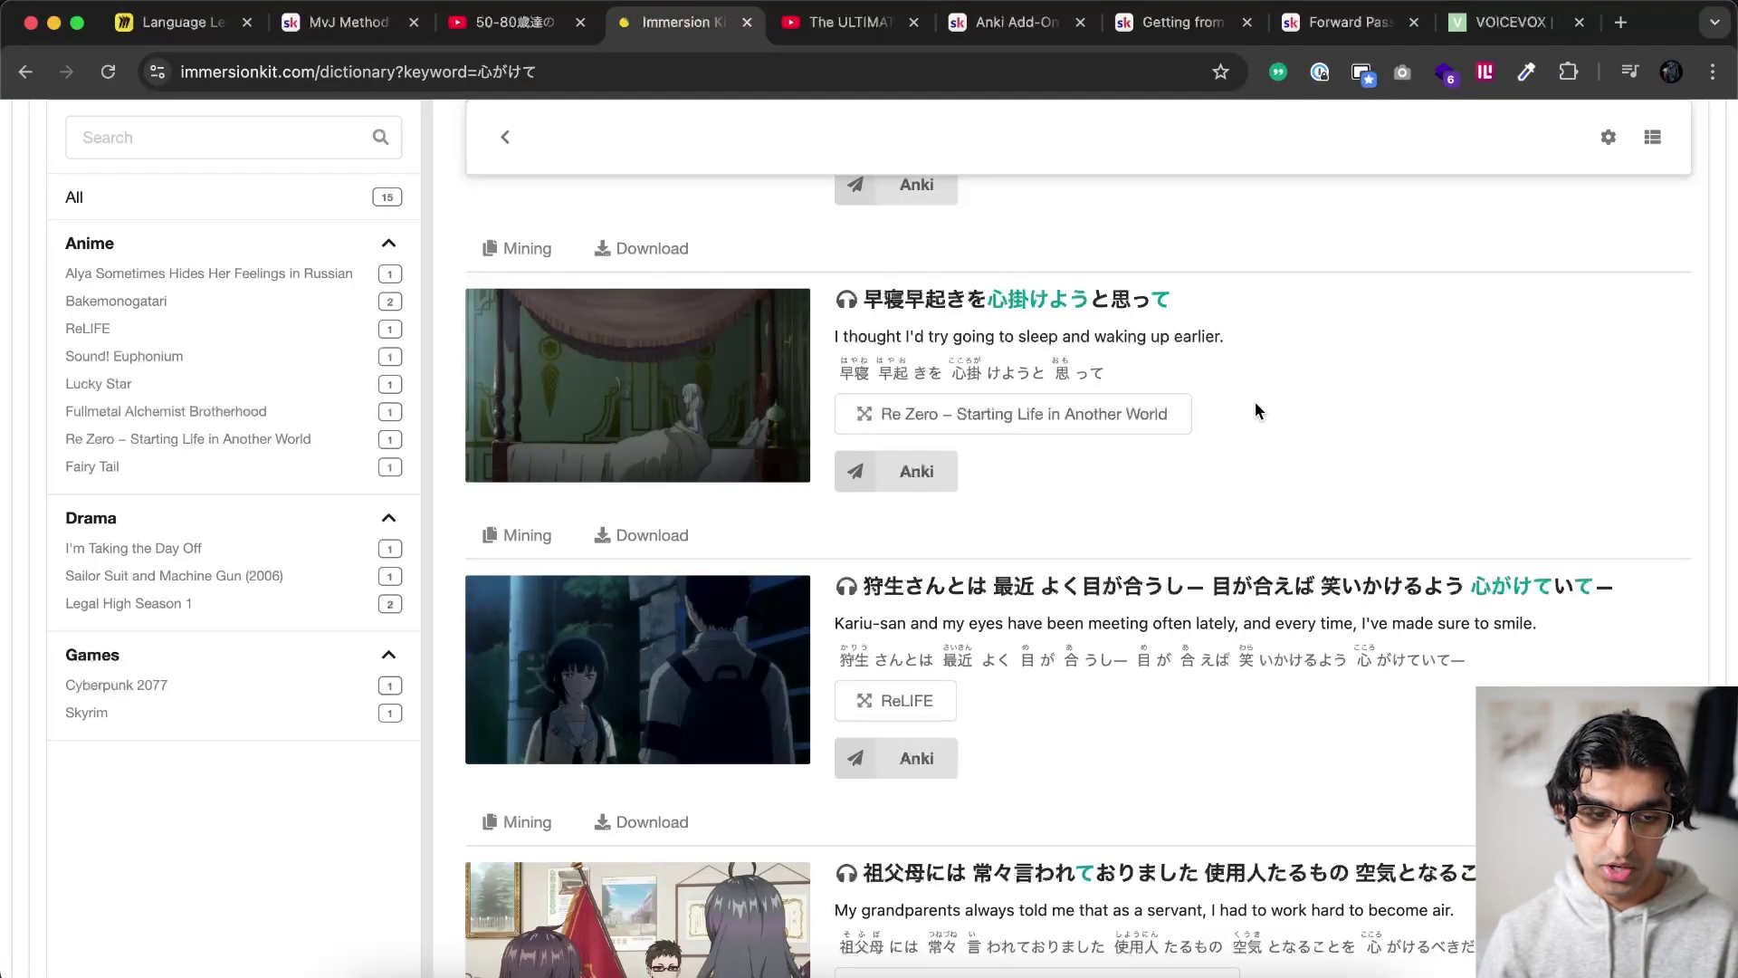
pyautogui.scroll(10, 1255, 411)
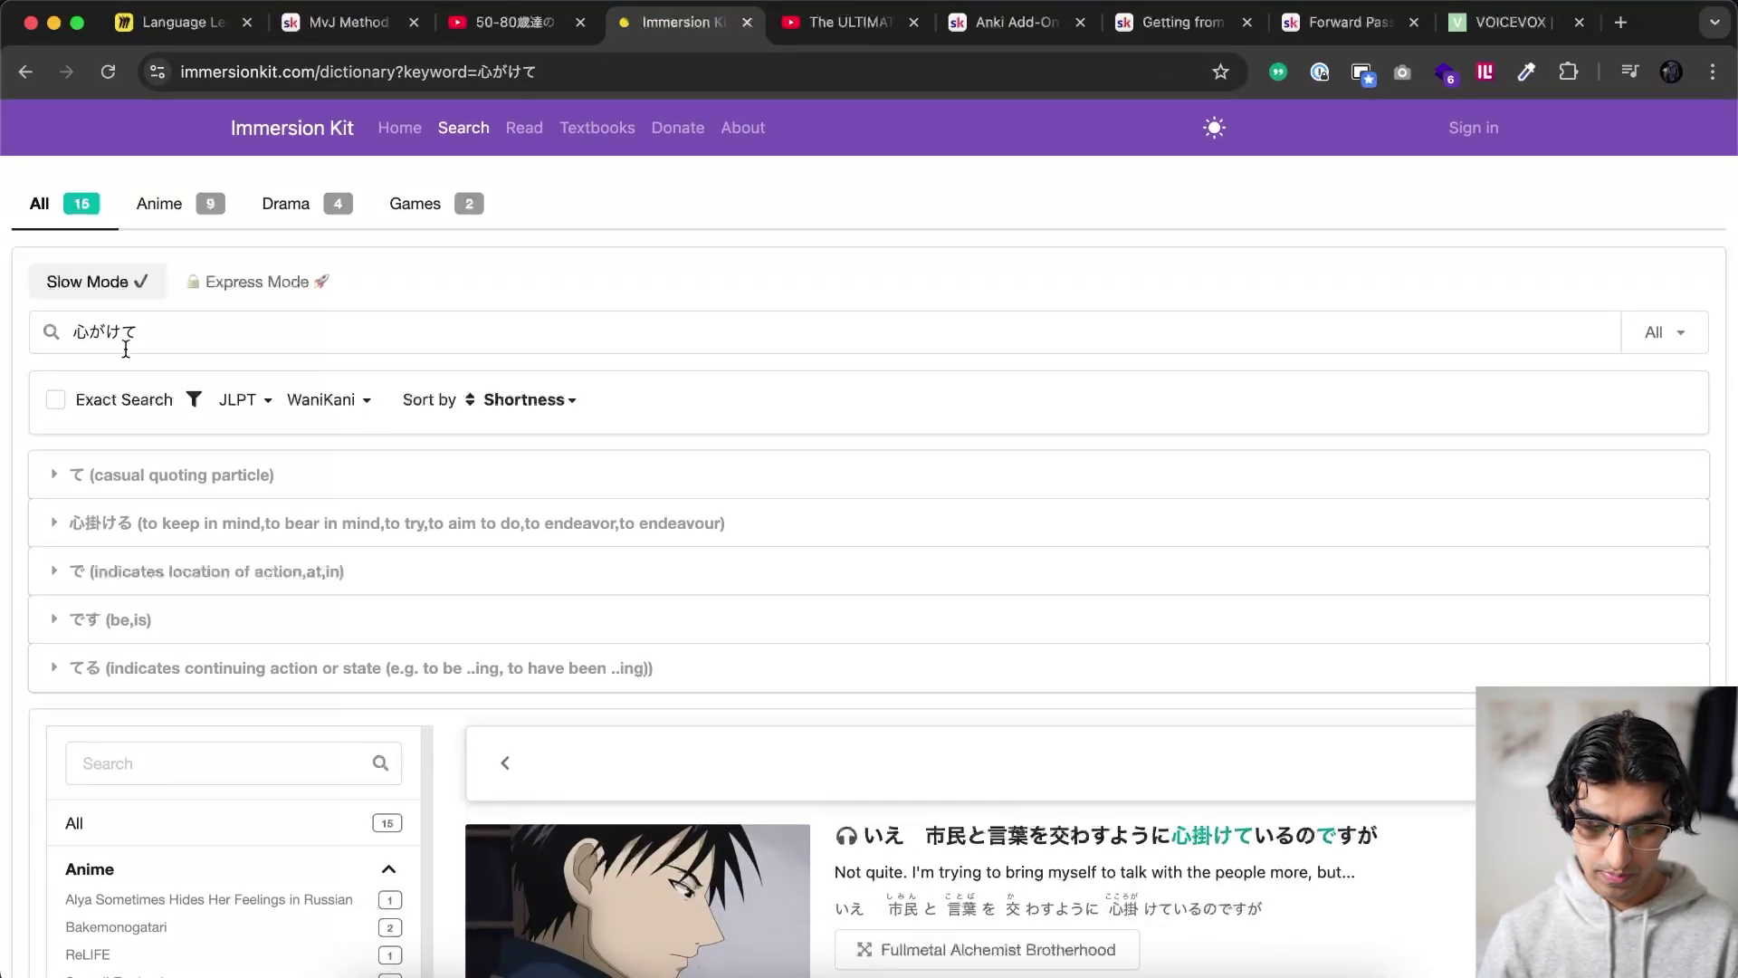
pyautogui.scroll(-15, 796, 395)
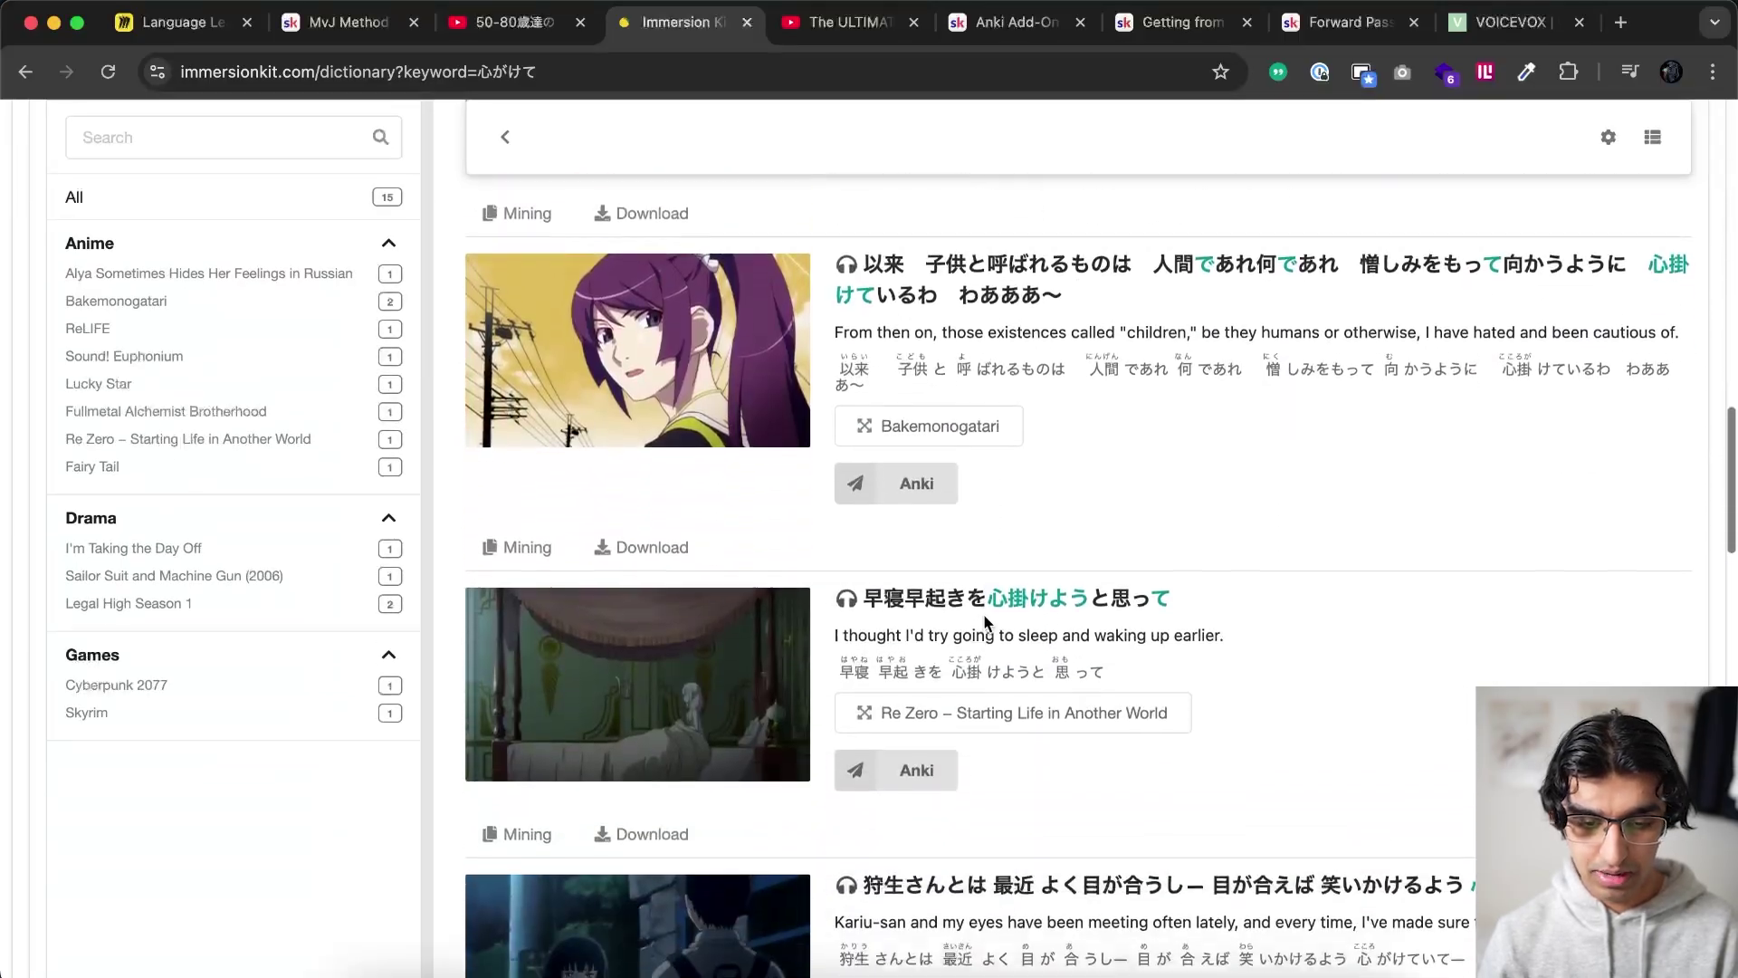
pyautogui.scroll(-1, 985, 617)
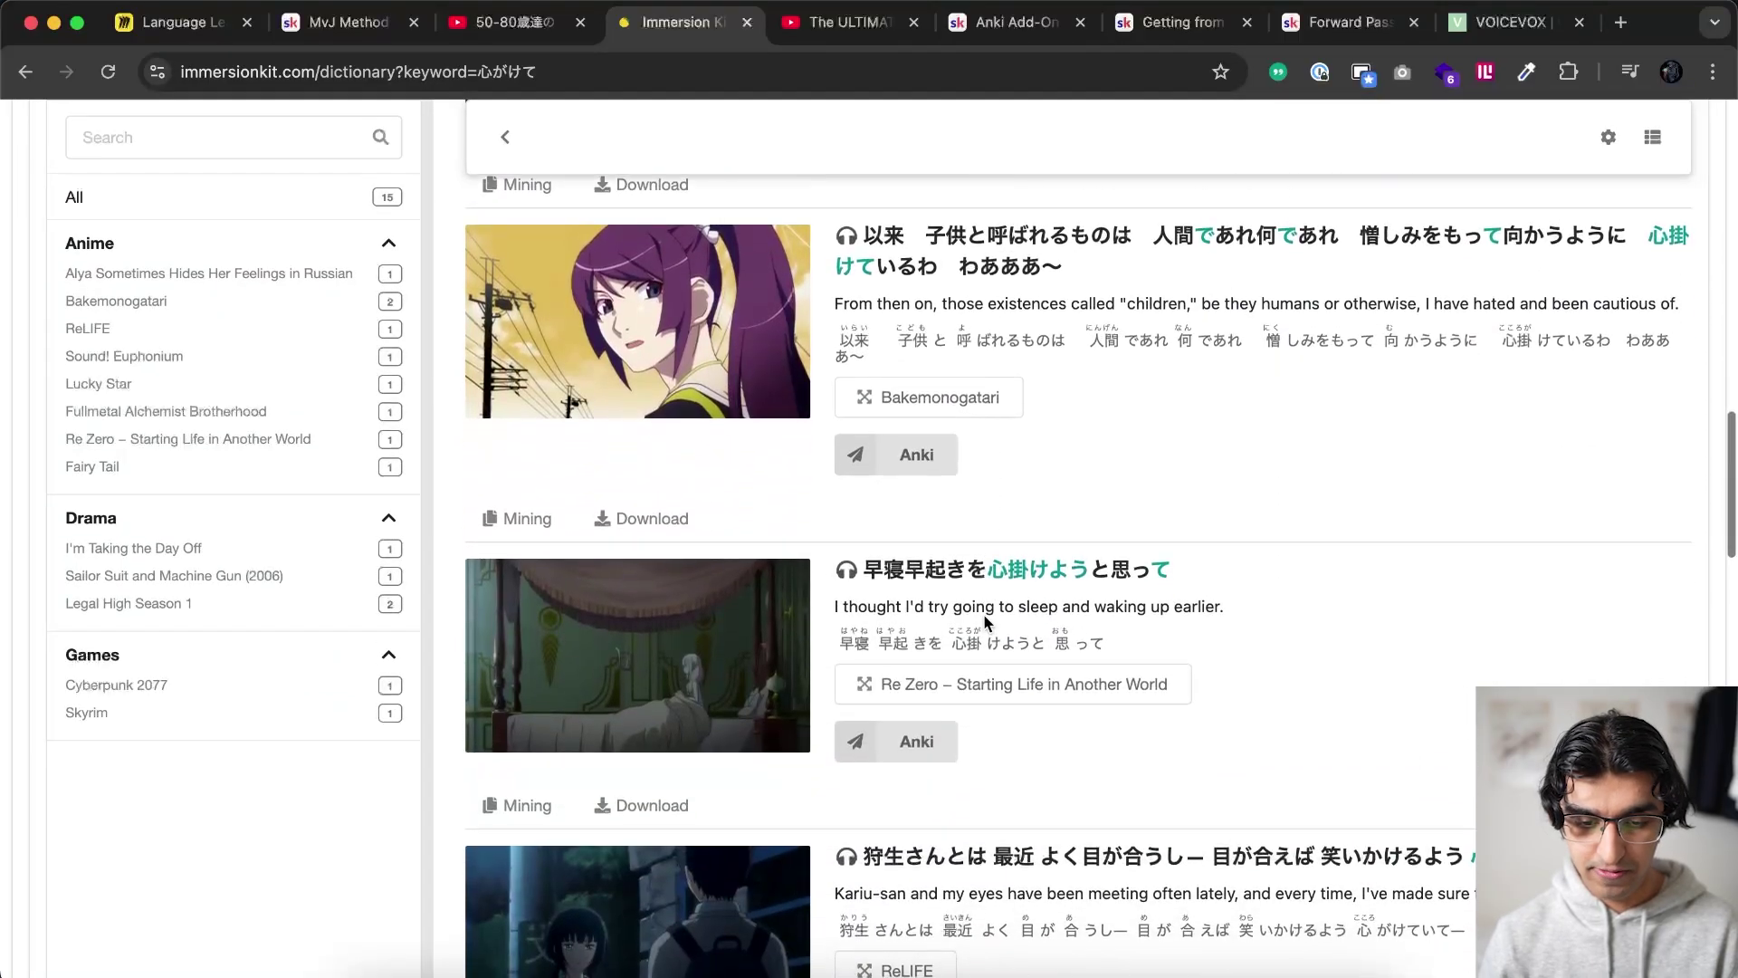
pyautogui.rightClick(994, 565)
pyautogui.click(1048, 600)
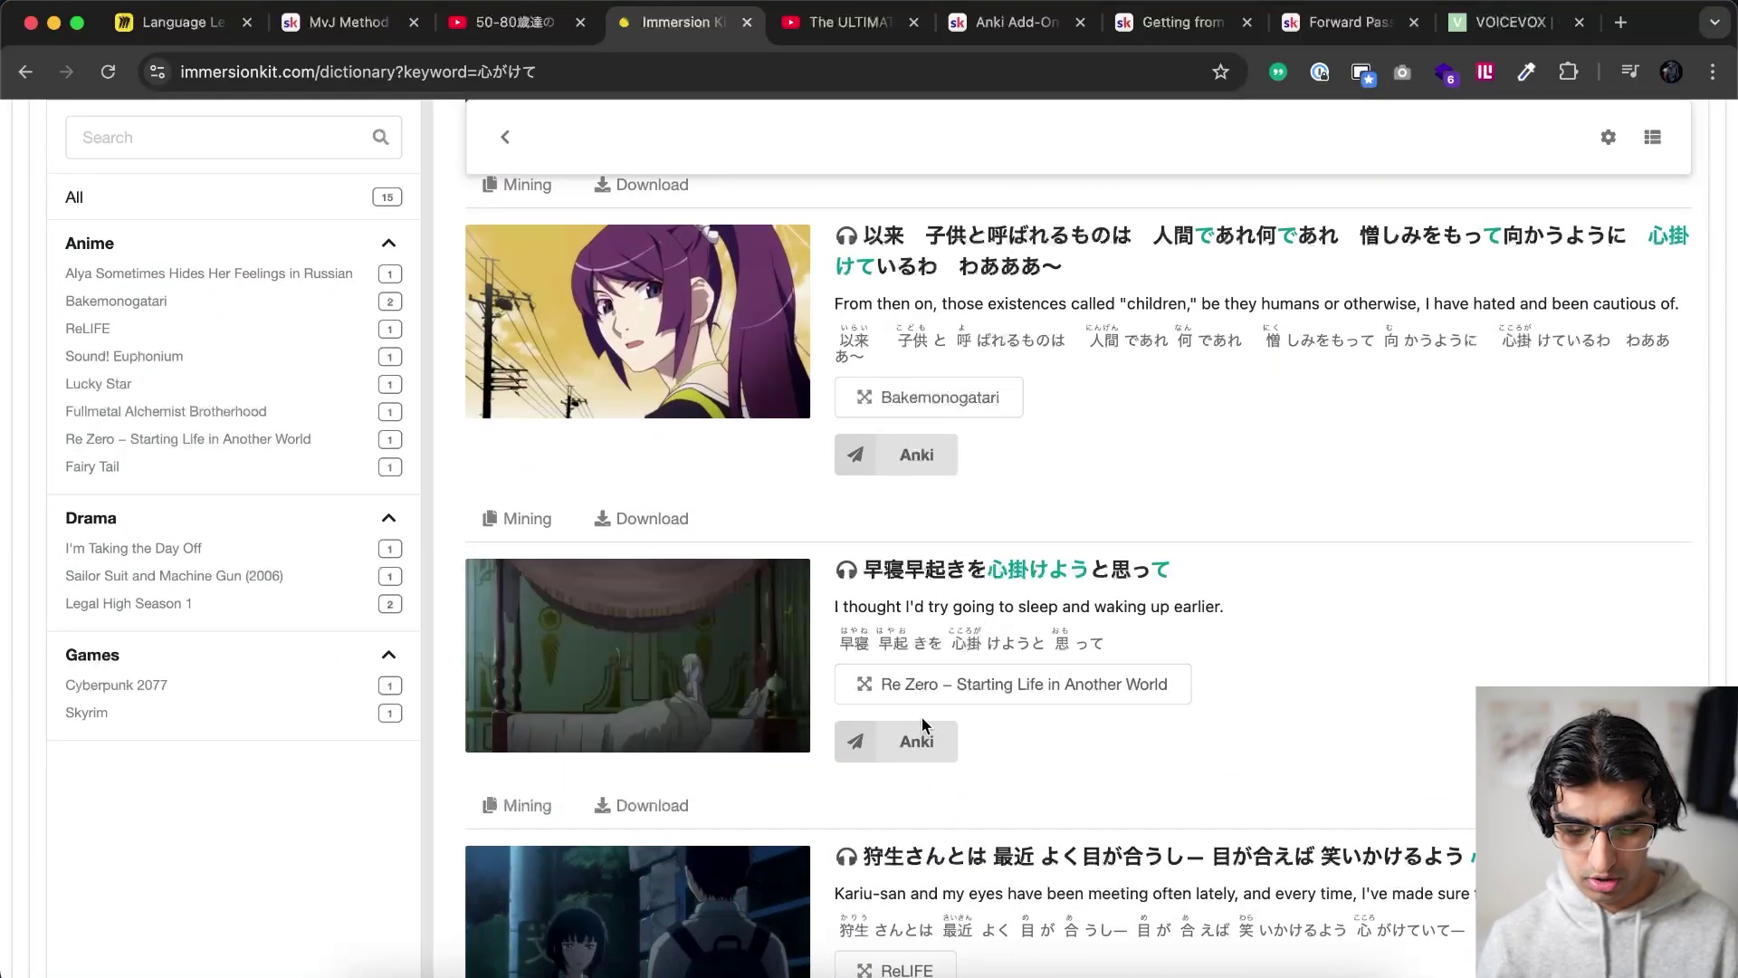
# Replace the card's sentence field with 早寝早起きを心掛けようと思って.
pyautogui.click(950, 962)
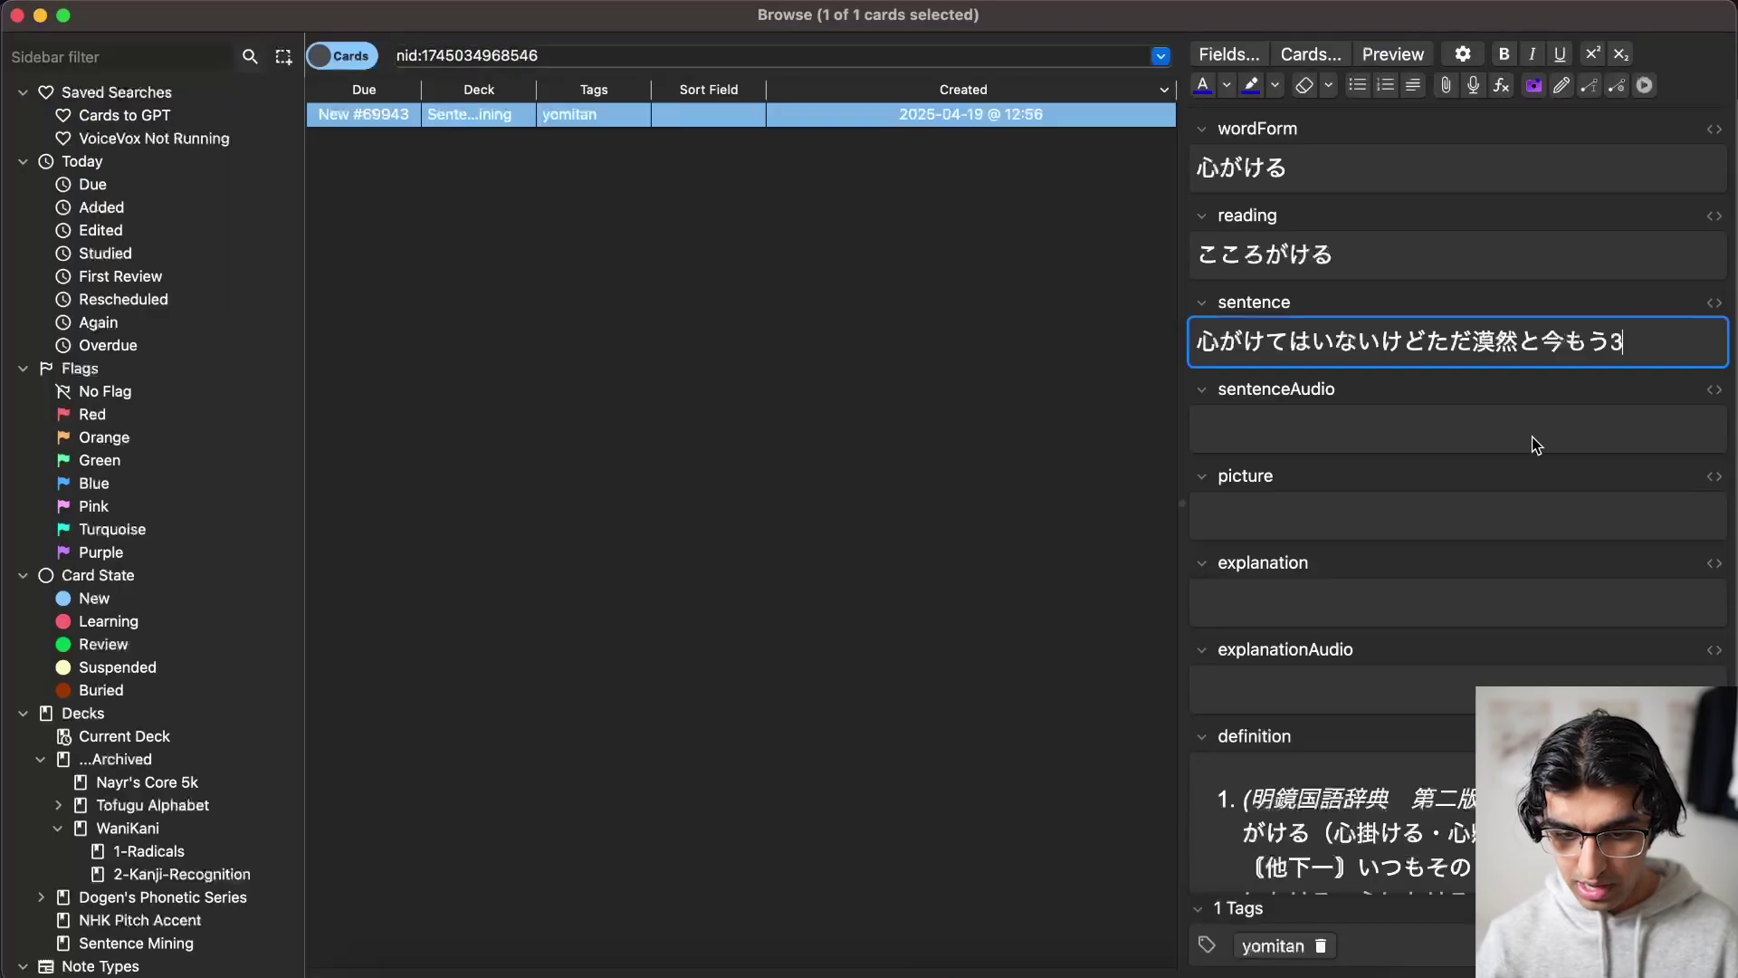
pyautogui.click(1536, 445)
pyautogui.write('早寝早起きを心掛けようと思って')
pyautogui.press('cmd+a')
pyautogui.press('cmd+x')
pyautogui.click(1518, 353)
pyautogui.press('cmd+v')
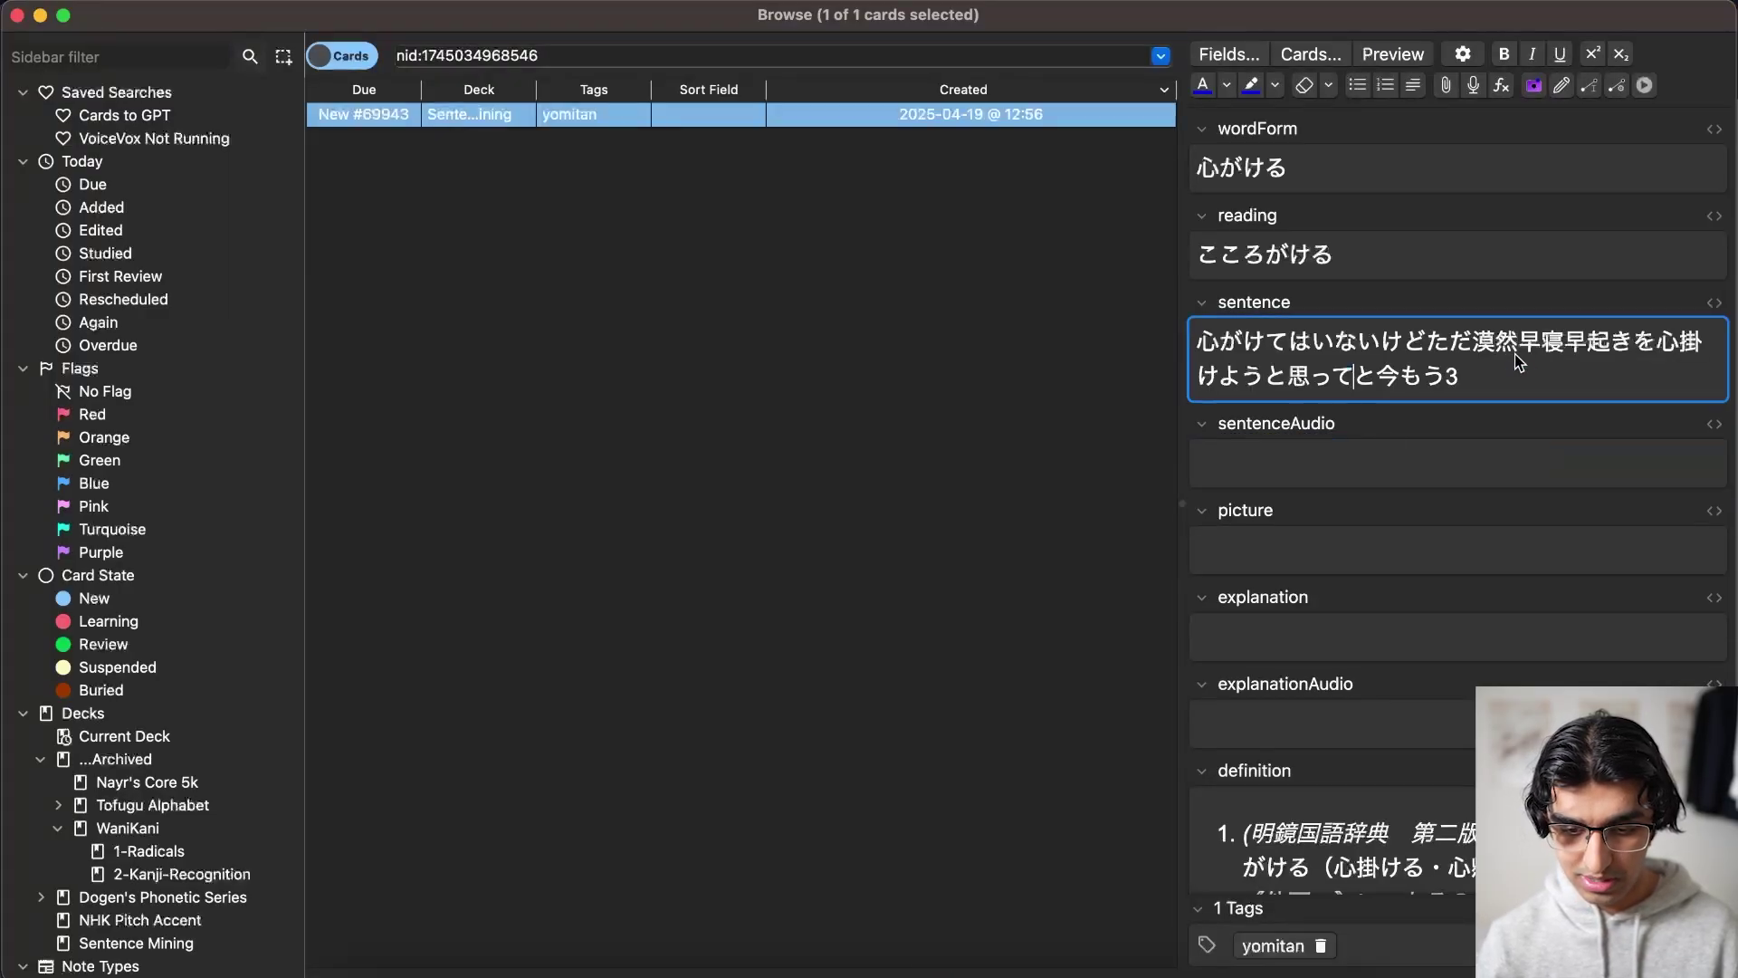
pyautogui.press('cmd+a')
pyautogui.press('cmd+v')
# Copy the Re Zero clip's audio link and put it into the sentence audio field.
pyautogui.click(563, 961)
pyautogui.rightClick(933, 569)
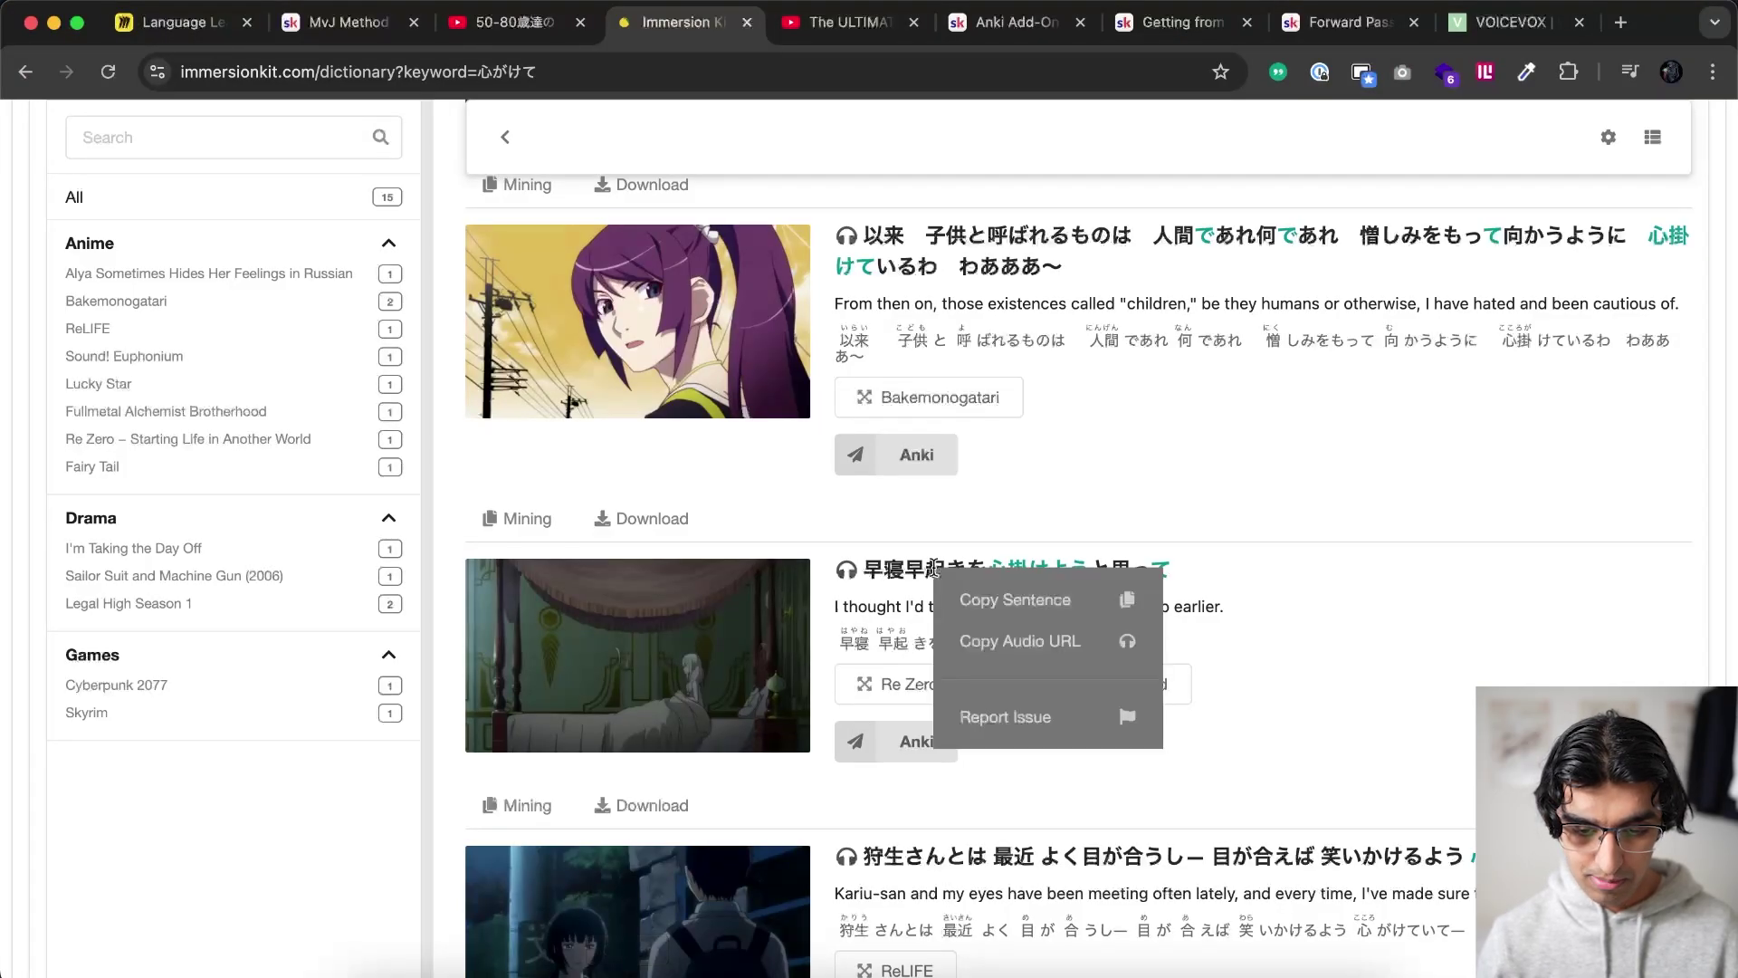
pyautogui.click(991, 640)
pyautogui.click(951, 961)
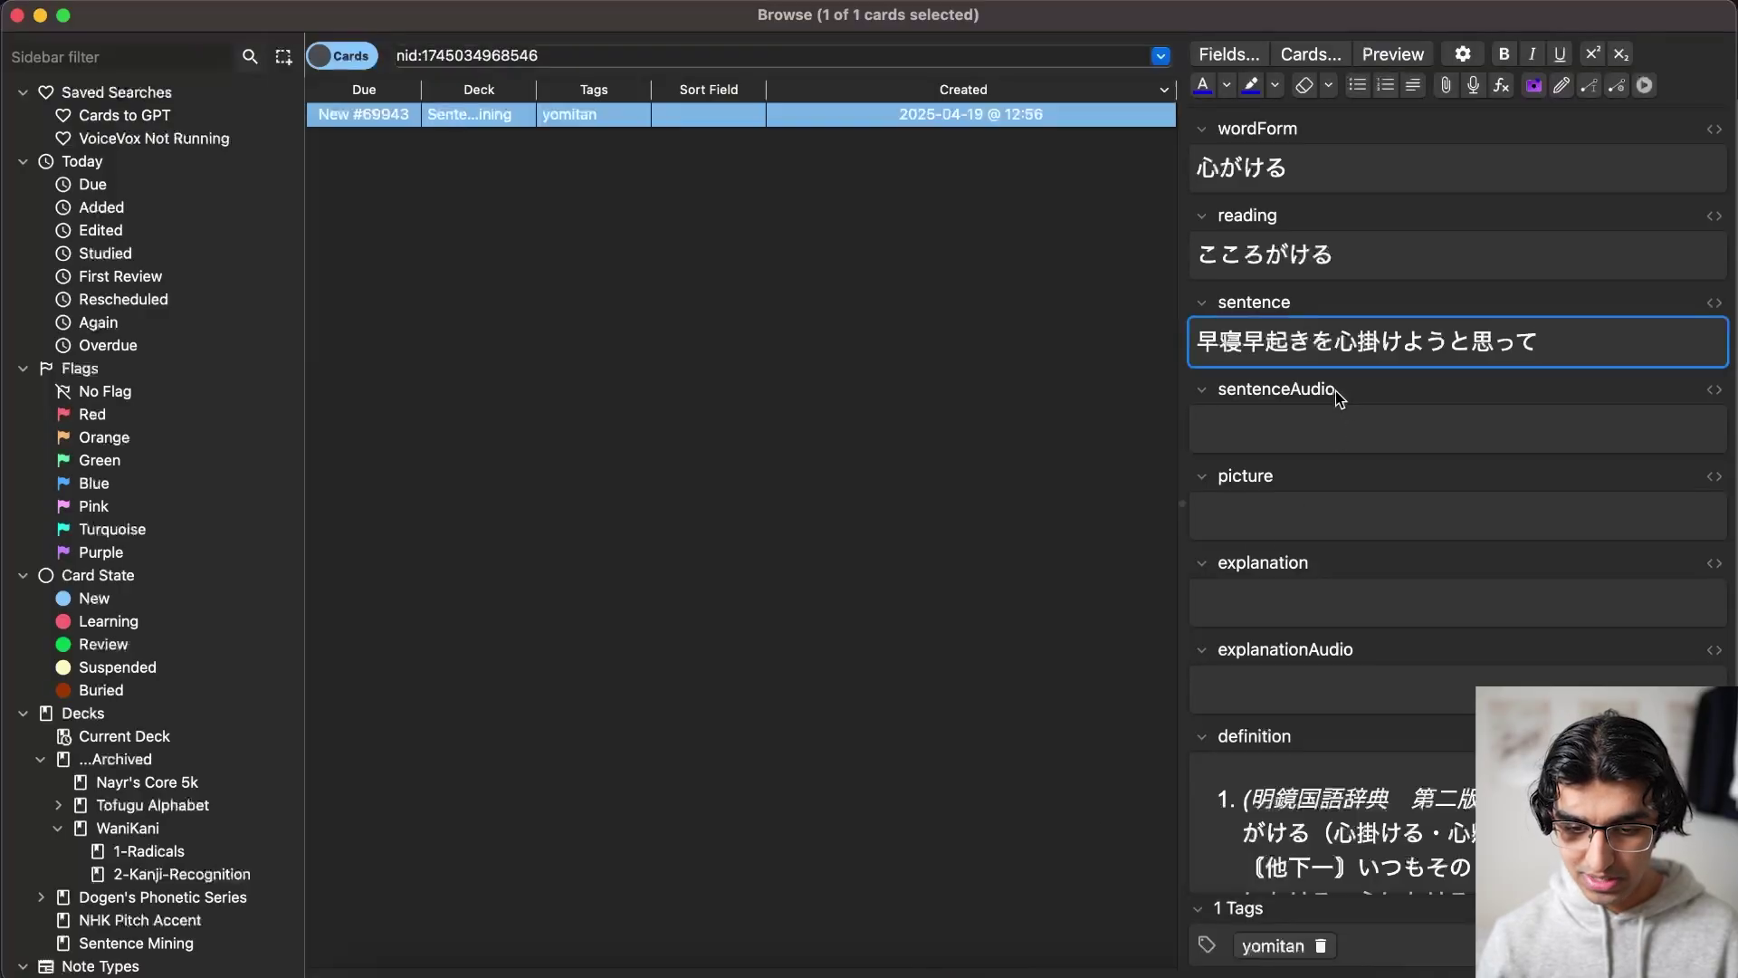
pyautogui.click(1317, 442)
# Copy the Re Zero screenshot and paste it into the card's picture field.
pyautogui.click(563, 961)
pyautogui.rightClick(664, 674)
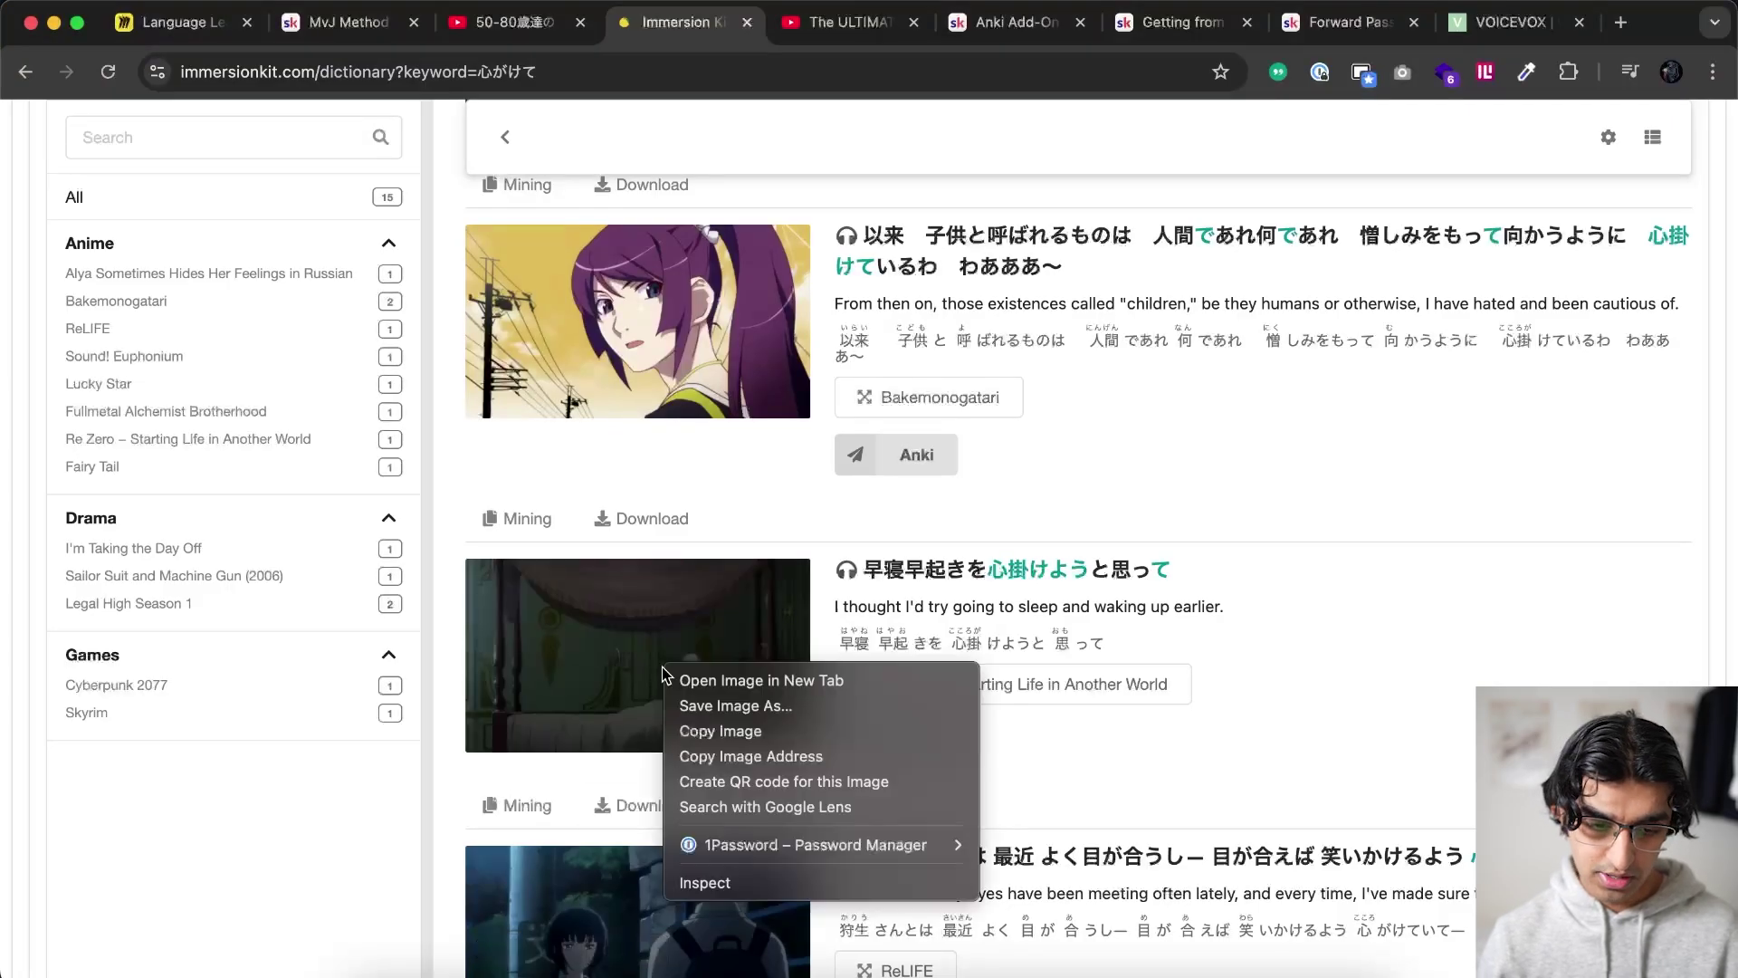
pyautogui.click(730, 741)
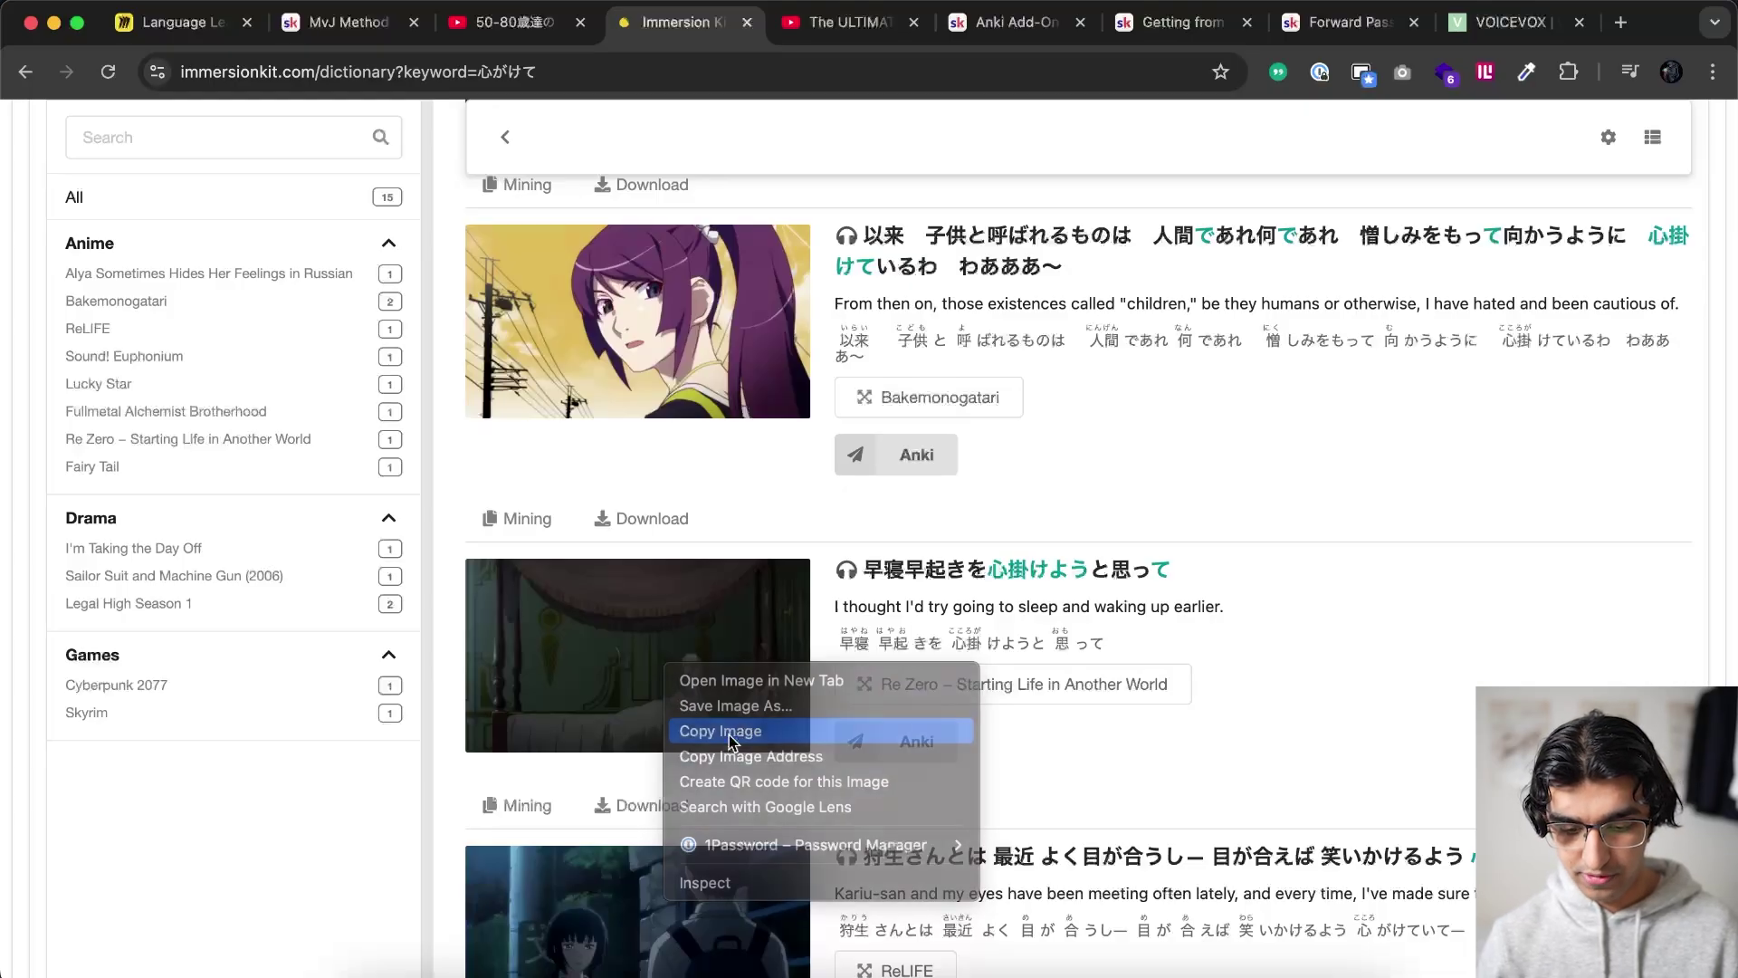
pyautogui.click(950, 962)
pyautogui.click(1419, 532)
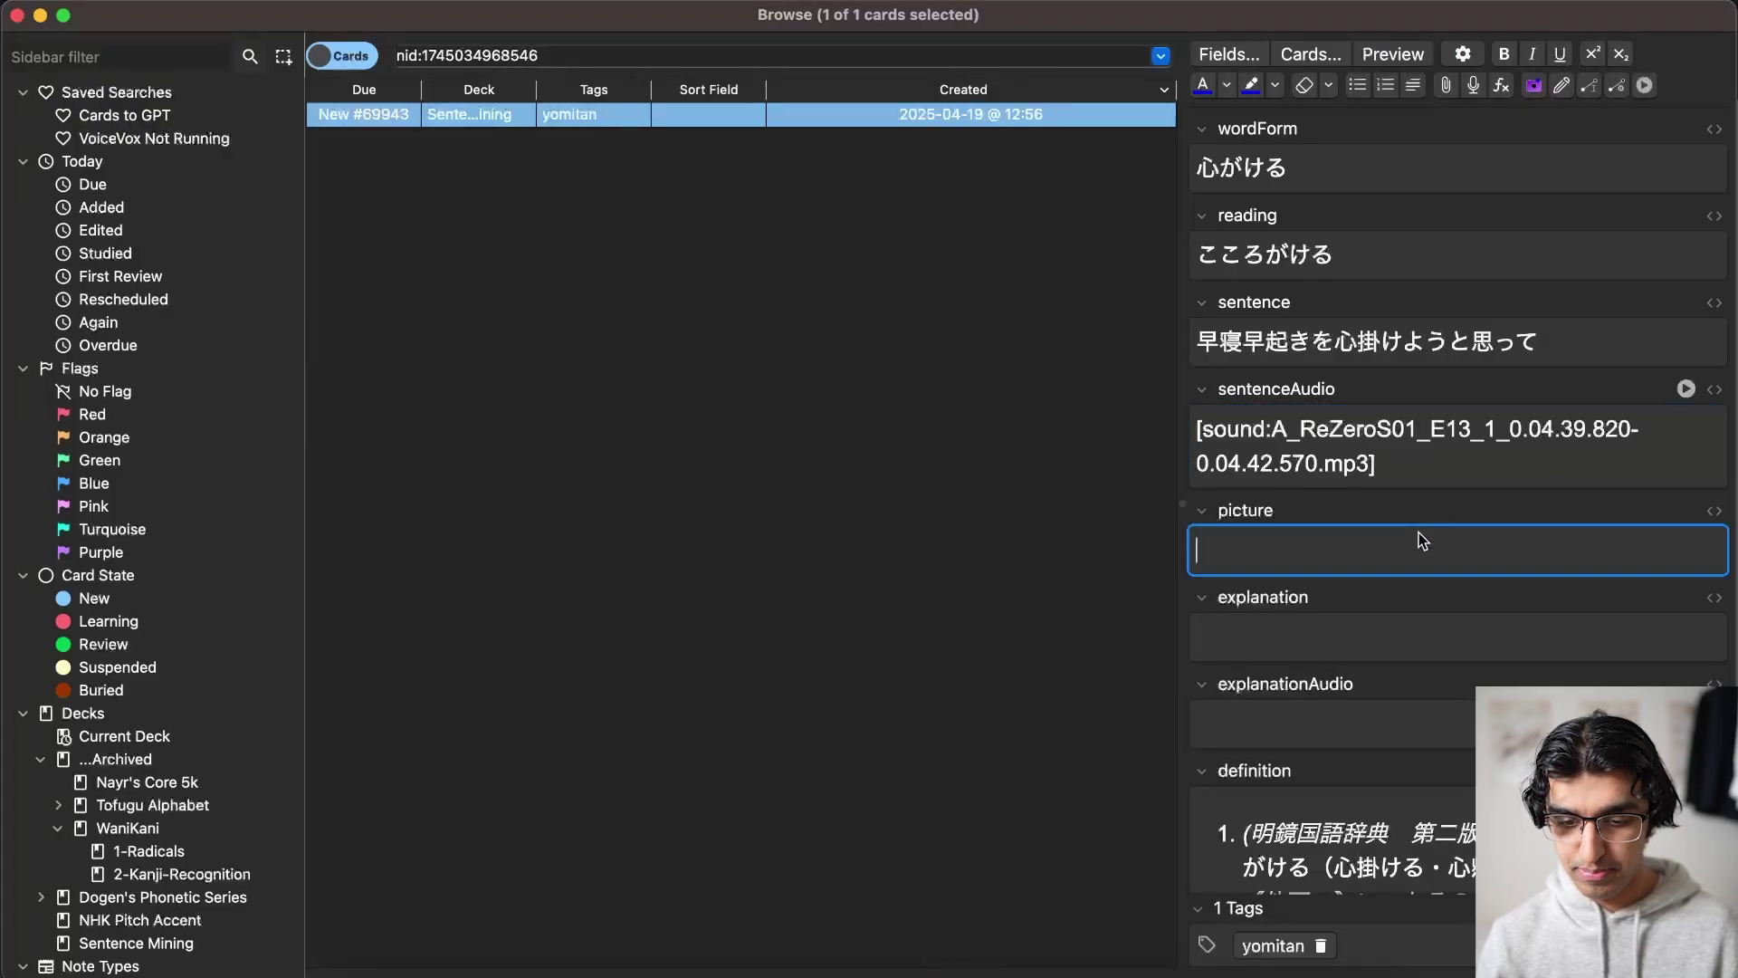
pyautogui.press('super+v')
pyautogui.click(503, 118)
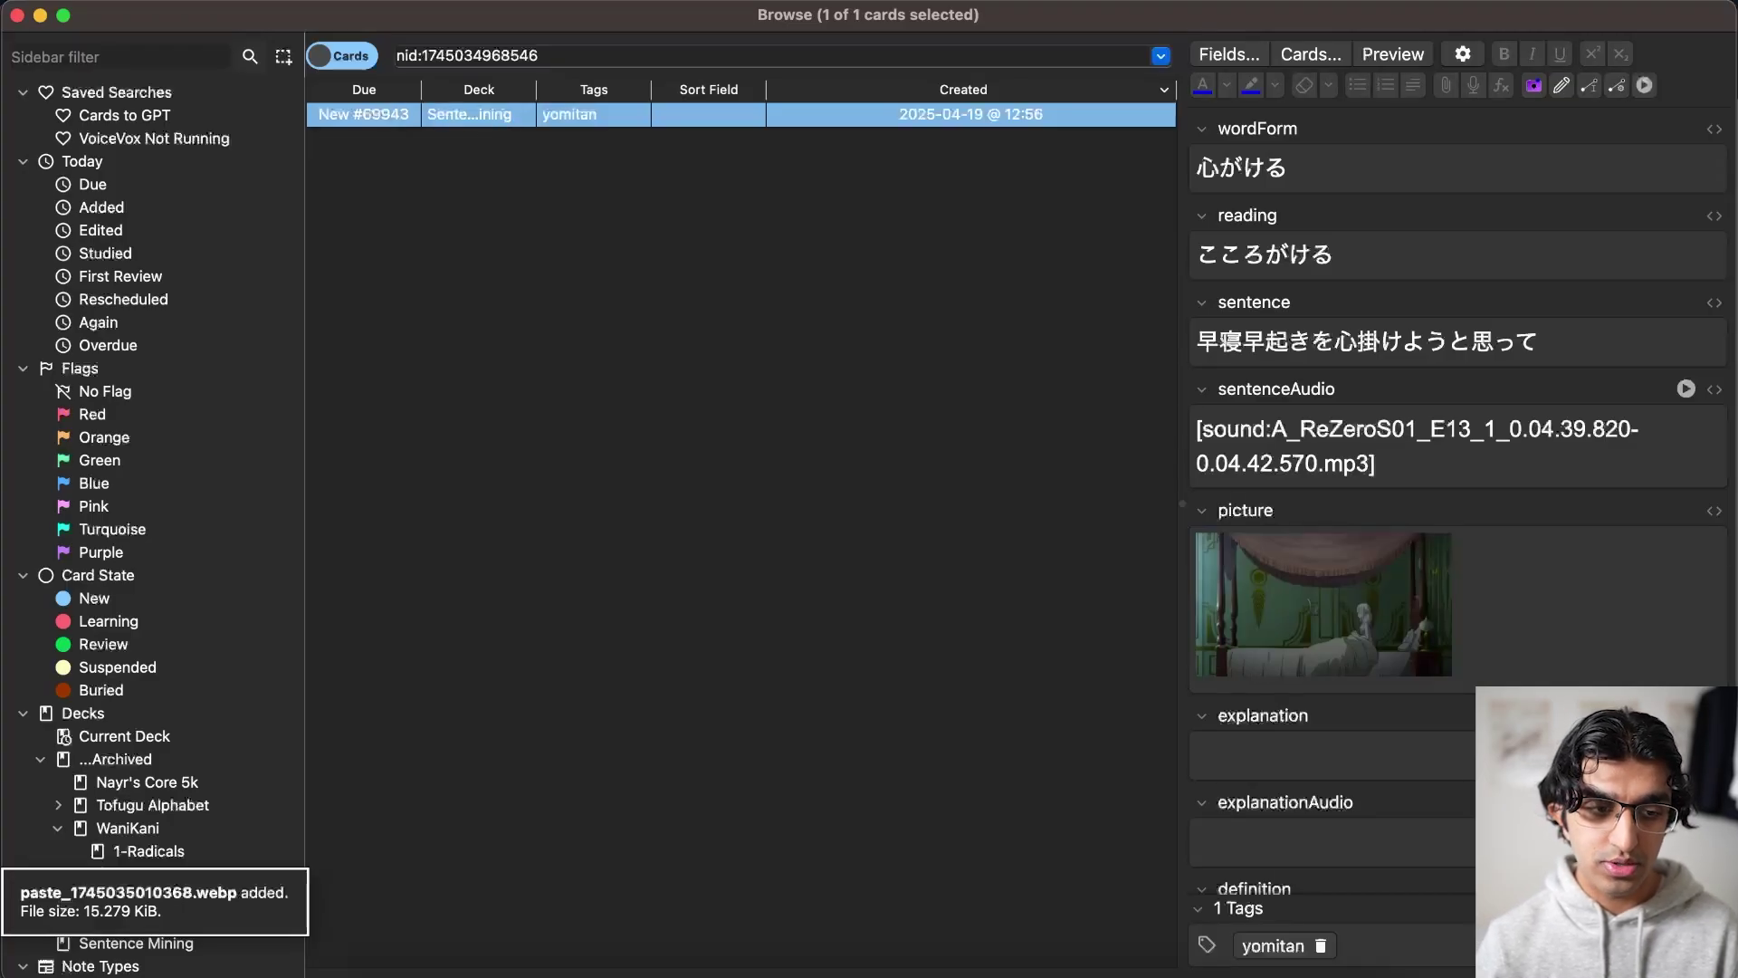
pyautogui.click(122, 3)
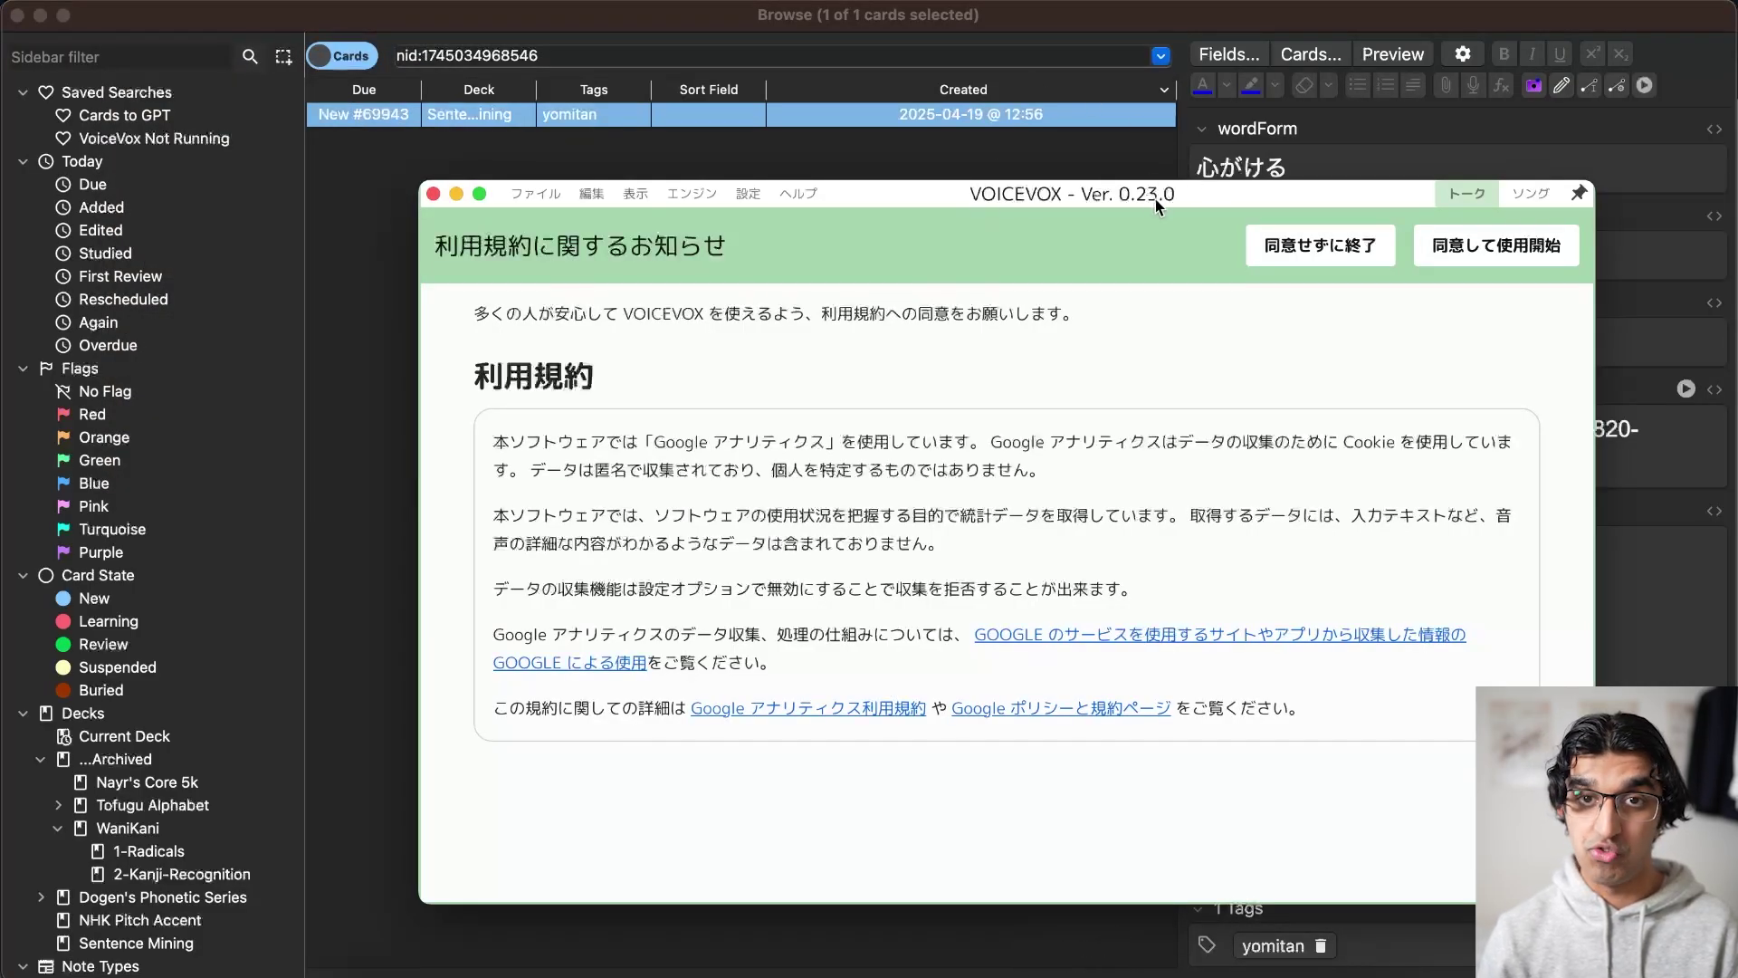
# Reselect the 心がける card and batch-generate its GPT explanation, allowing explanation and explanationAudio overwrites.
pyautogui.moveTo(1157, 206); pyautogui.dragTo(1131, 208)
pyautogui.click(428, 195)
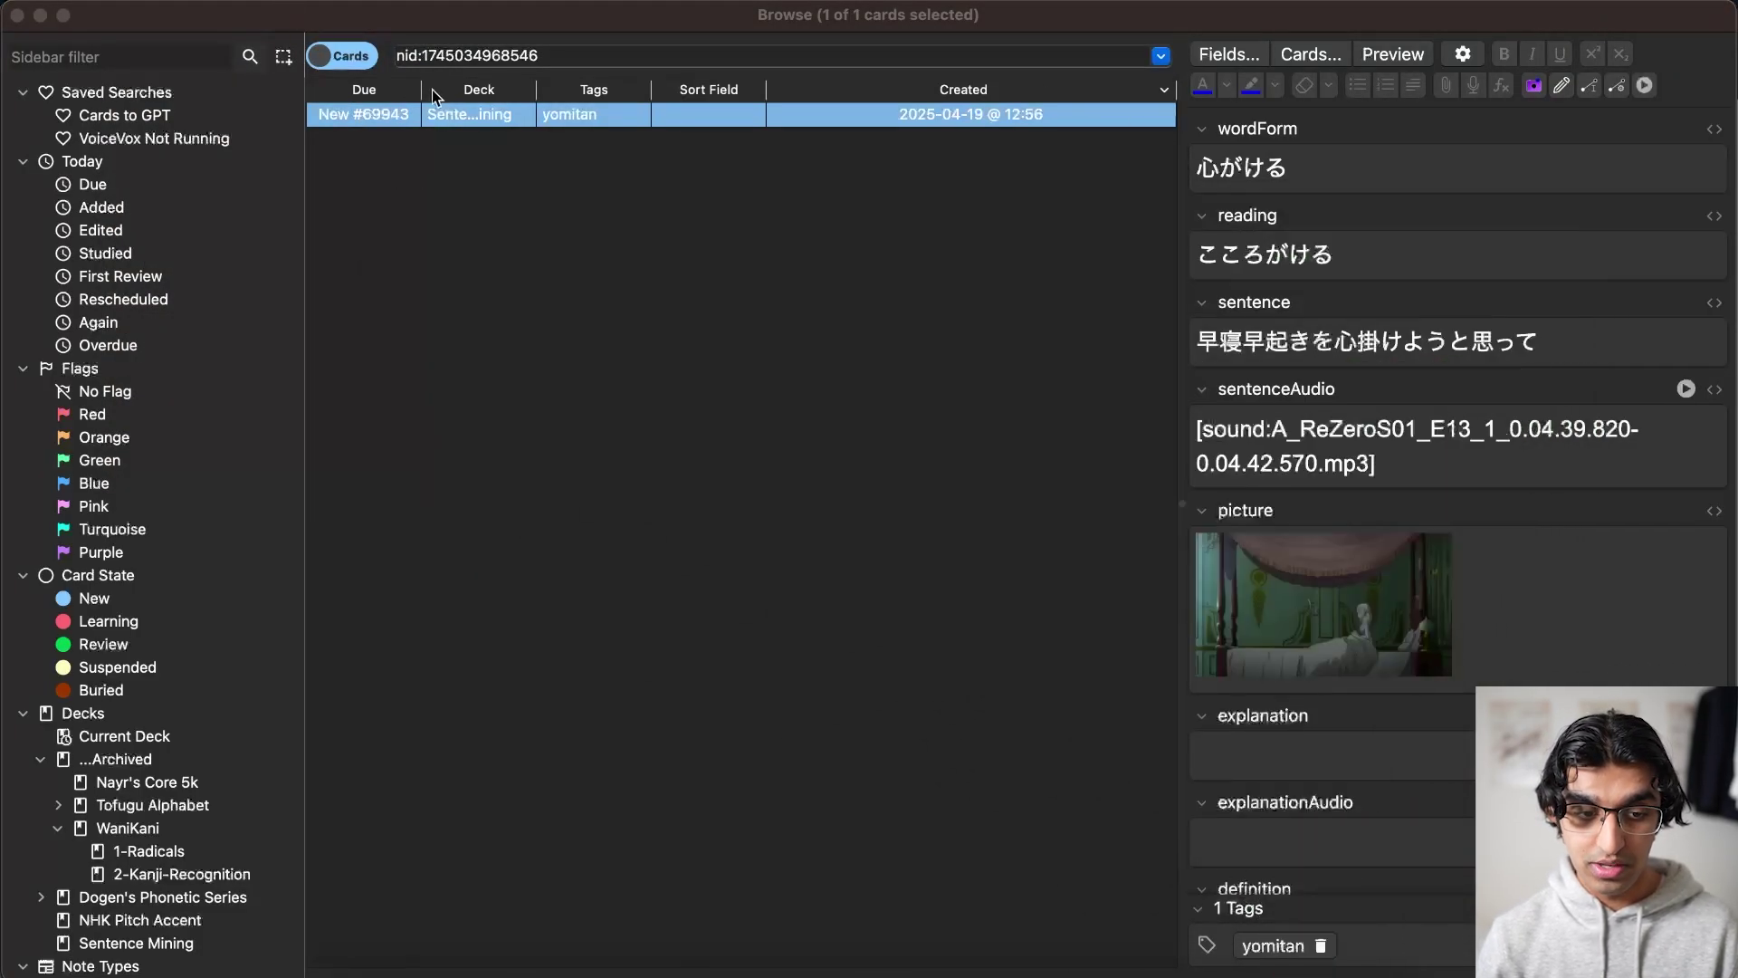
pyautogui.click(426, 129)
pyautogui.click(415, 115)
pyautogui.click(127, 11)
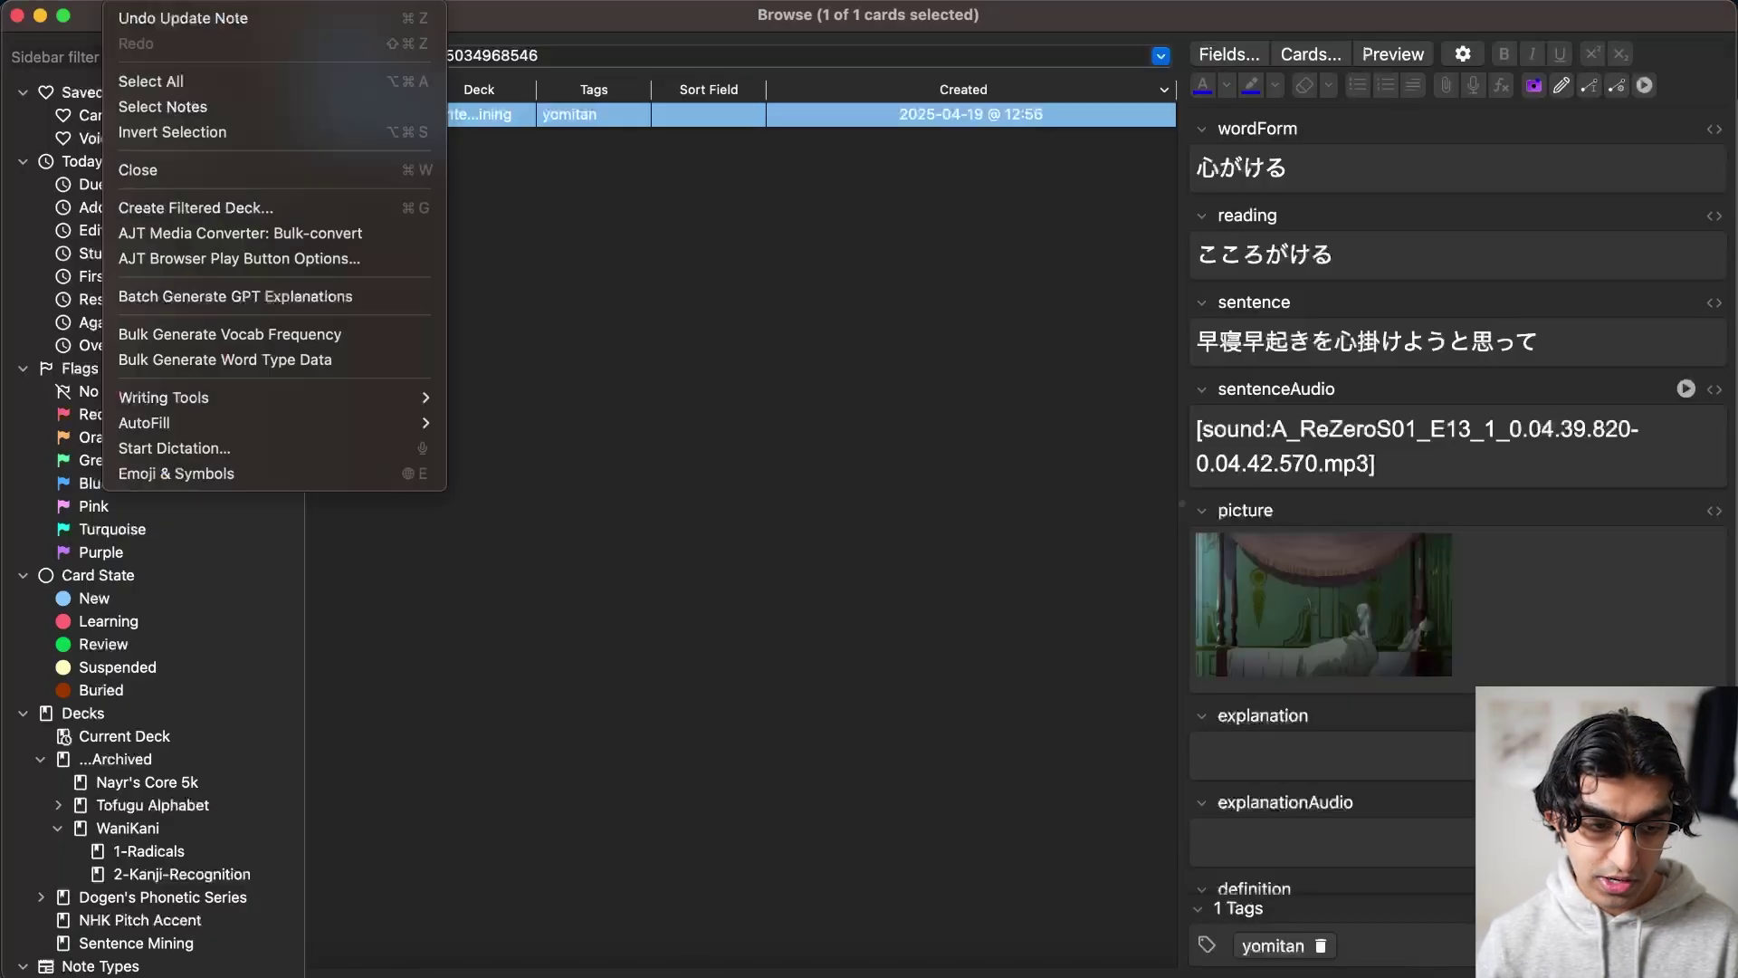
pyautogui.click(222, 296)
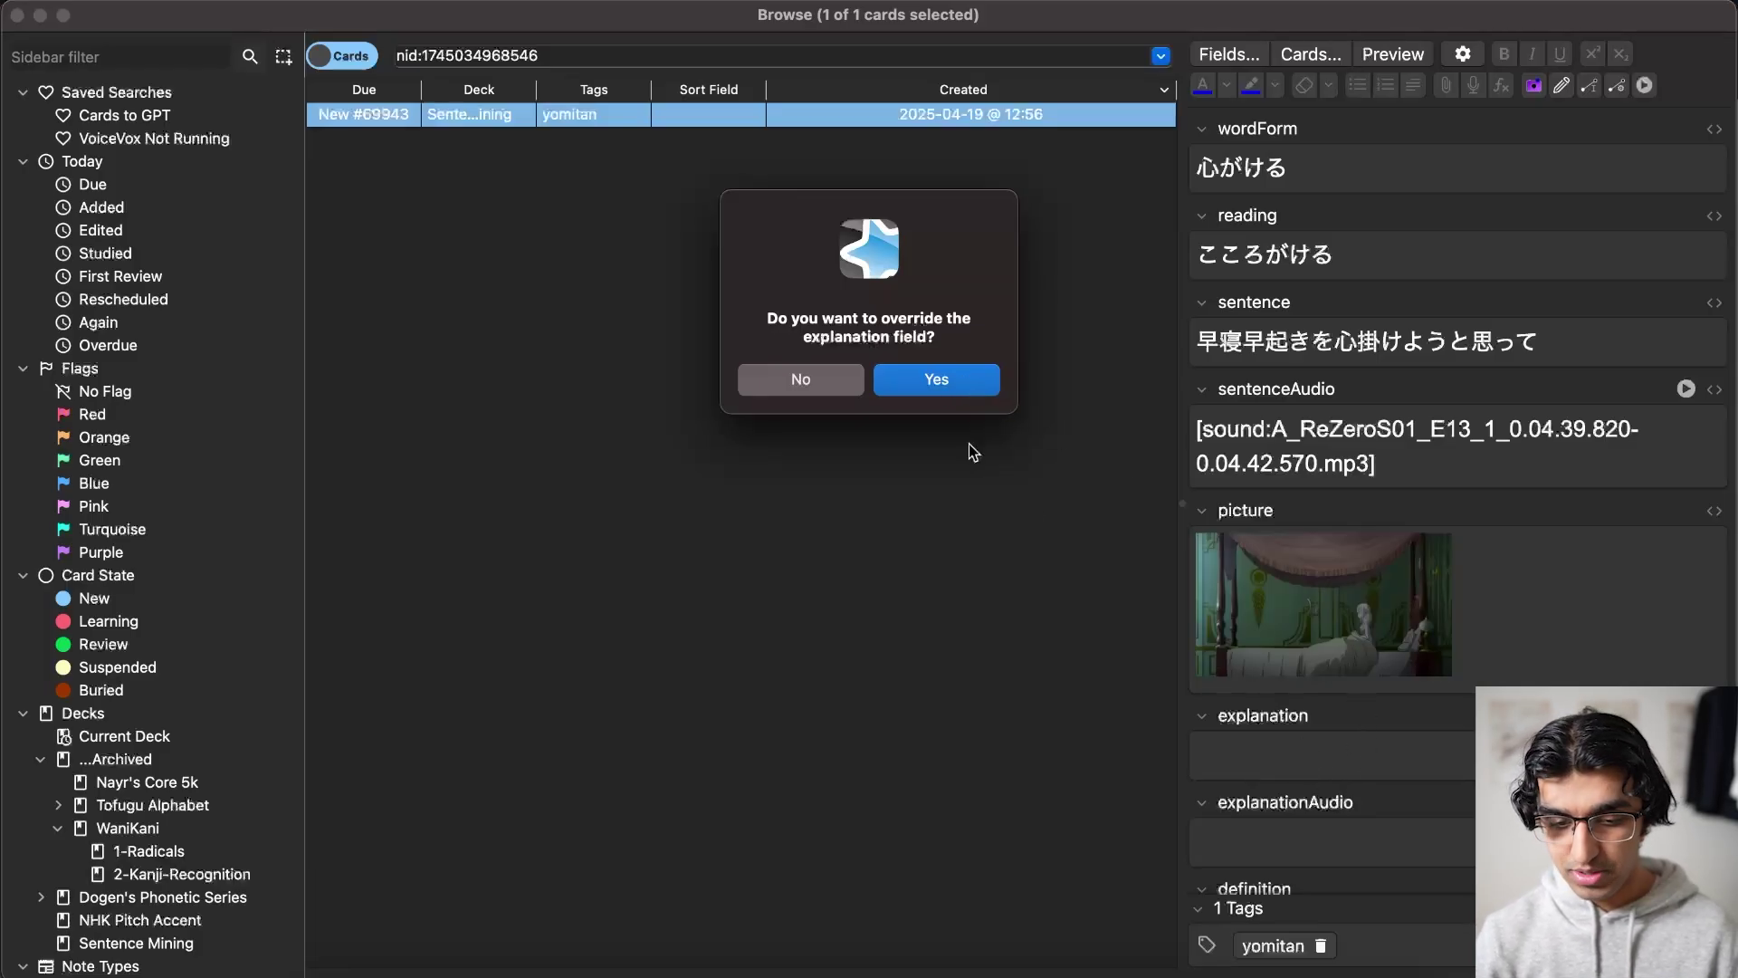
pyautogui.click(923, 382)
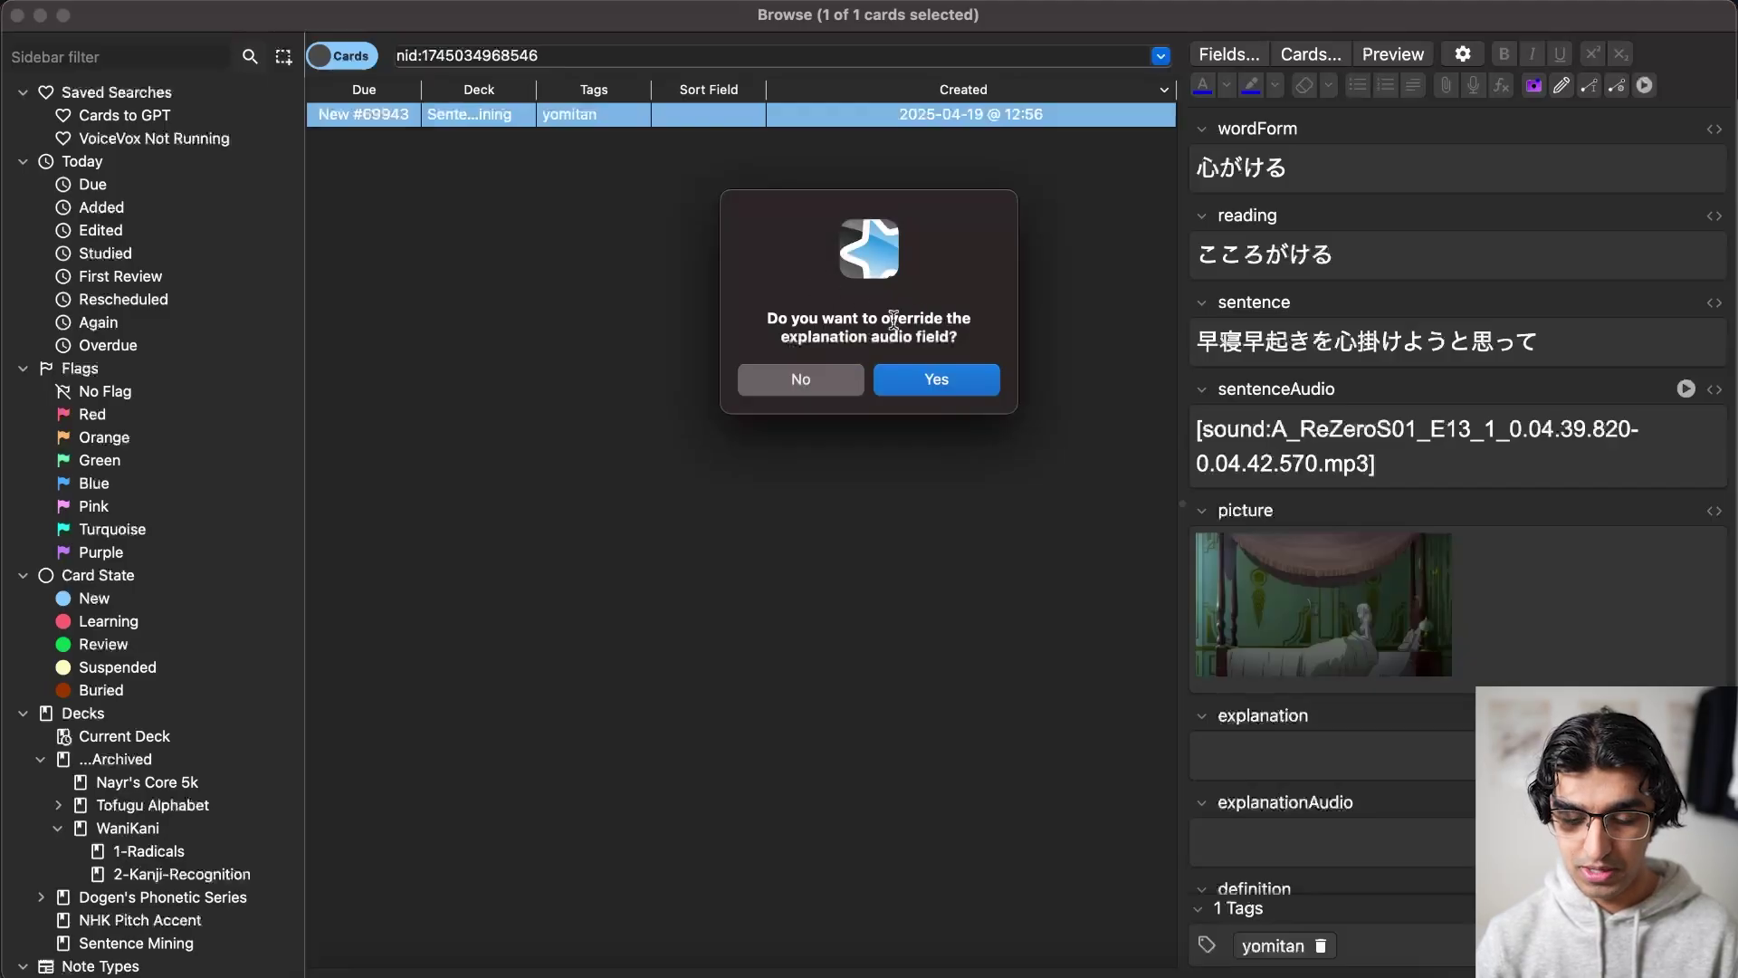
pyautogui.click(969, 388)
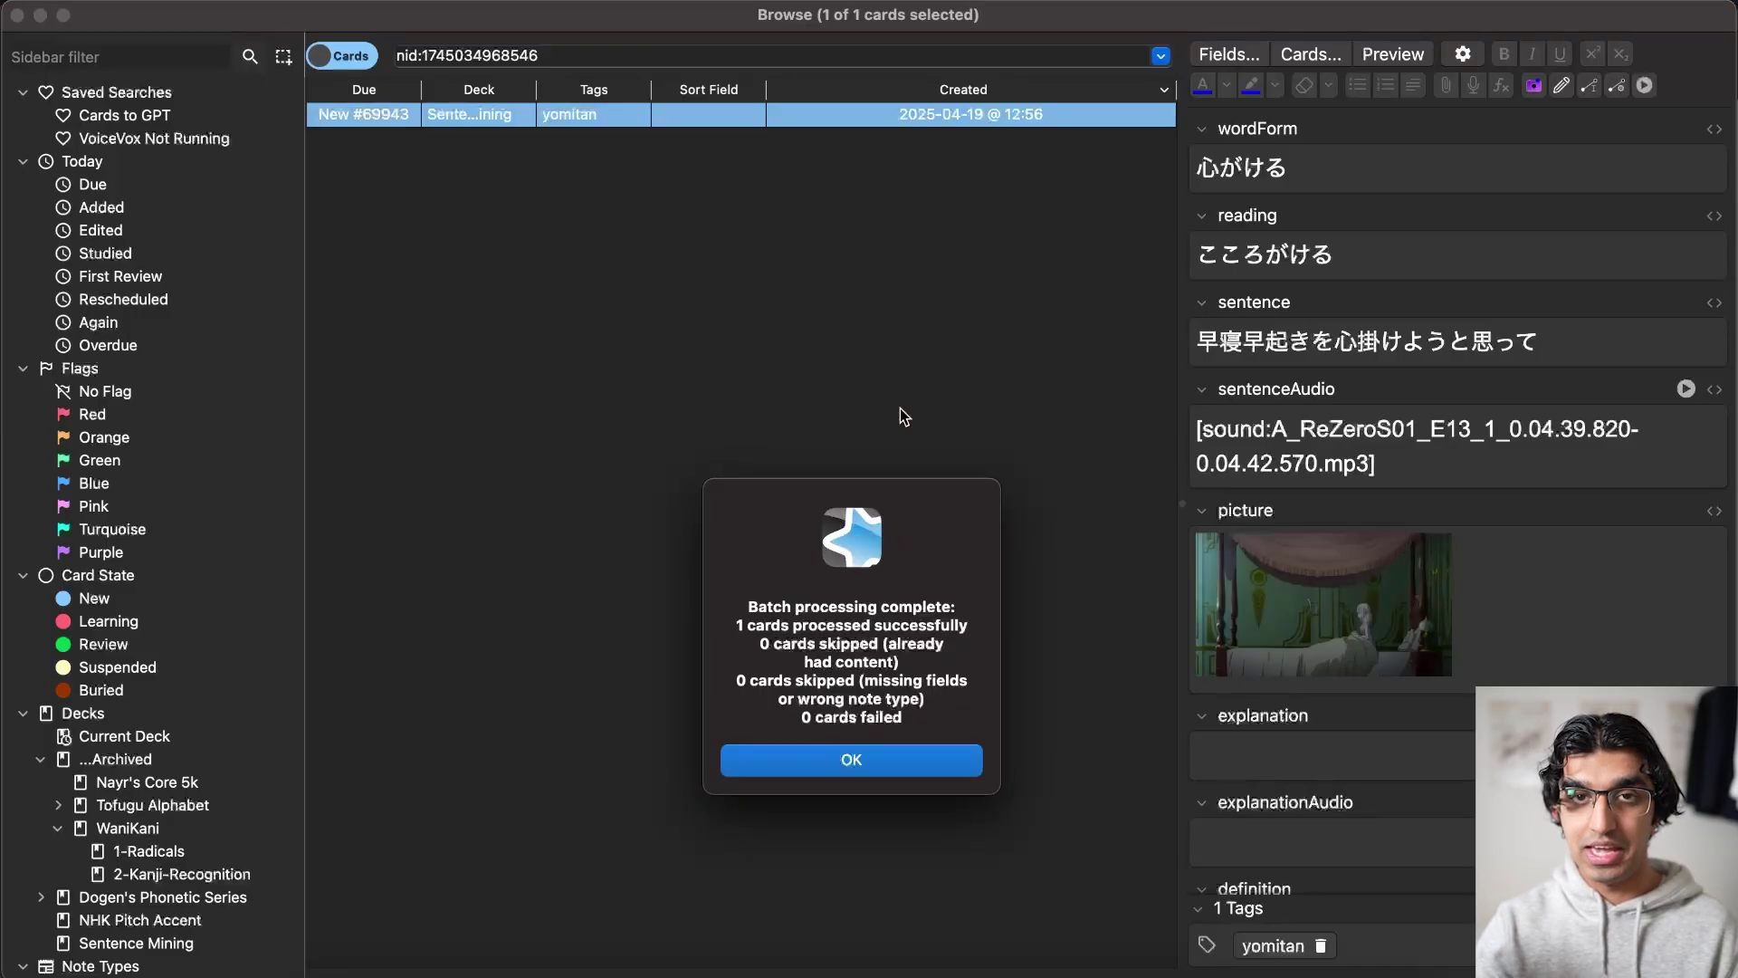
# Dismiss the completion notice, select the Japanese explanation text, and play the generated explanation audio.
pyautogui.click(840, 766)
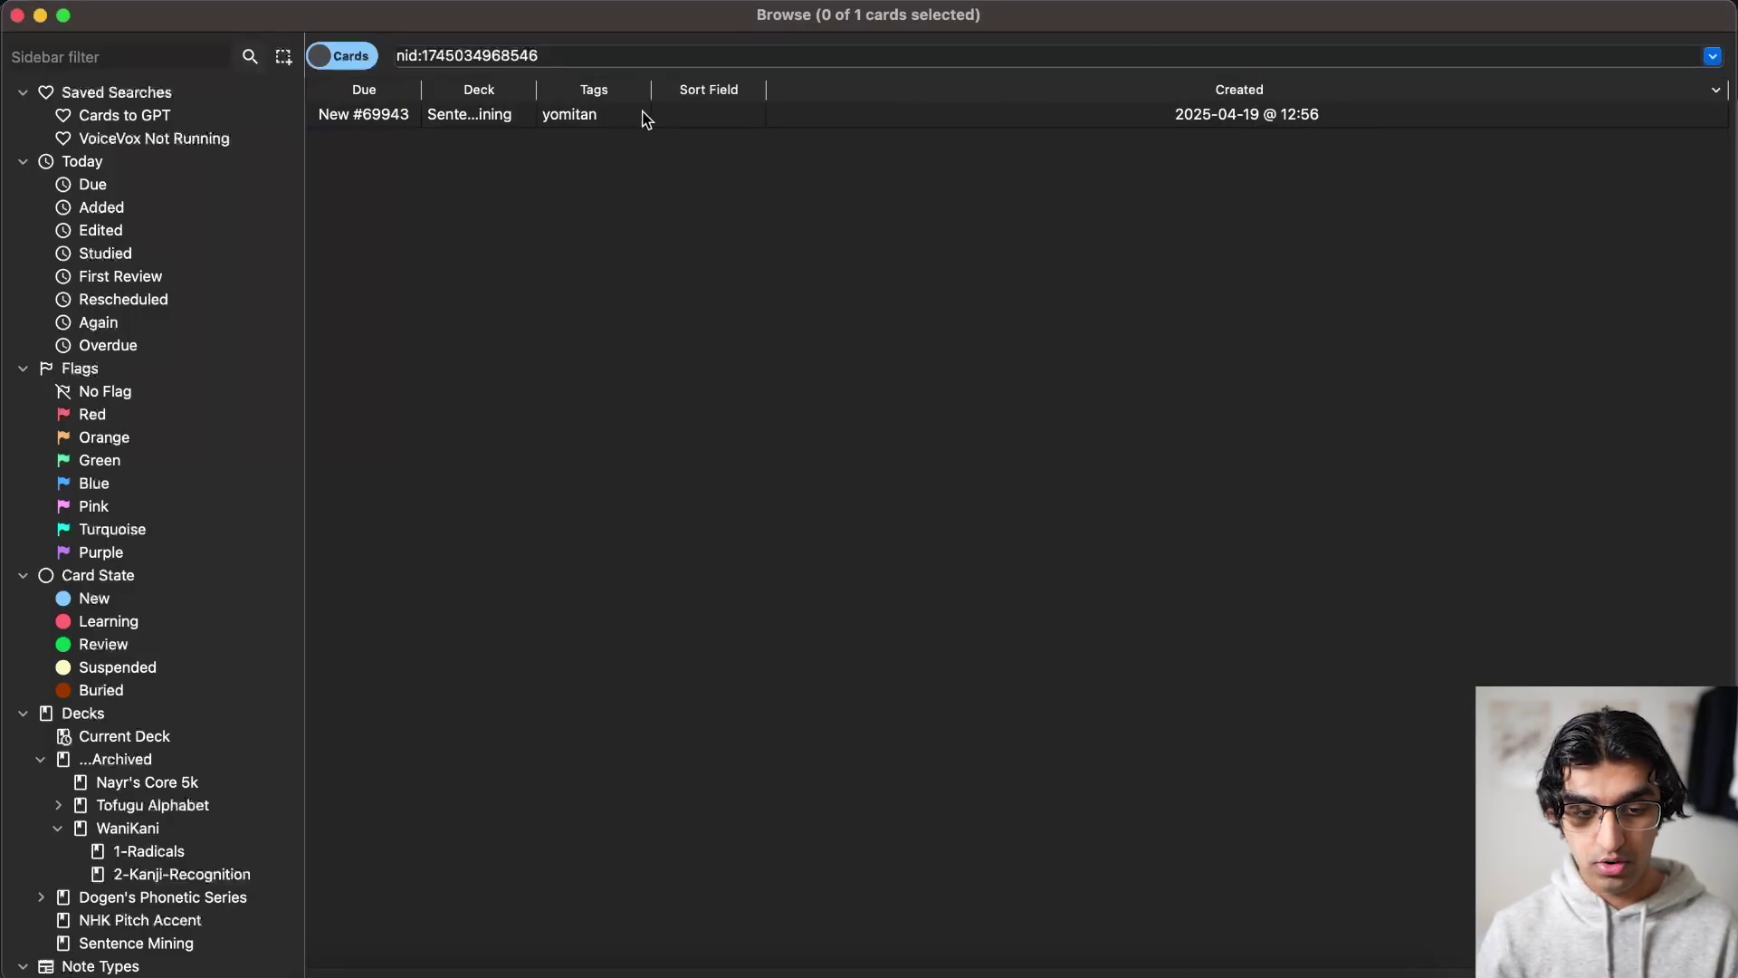
pyautogui.scroll(-5, 1509, 640)
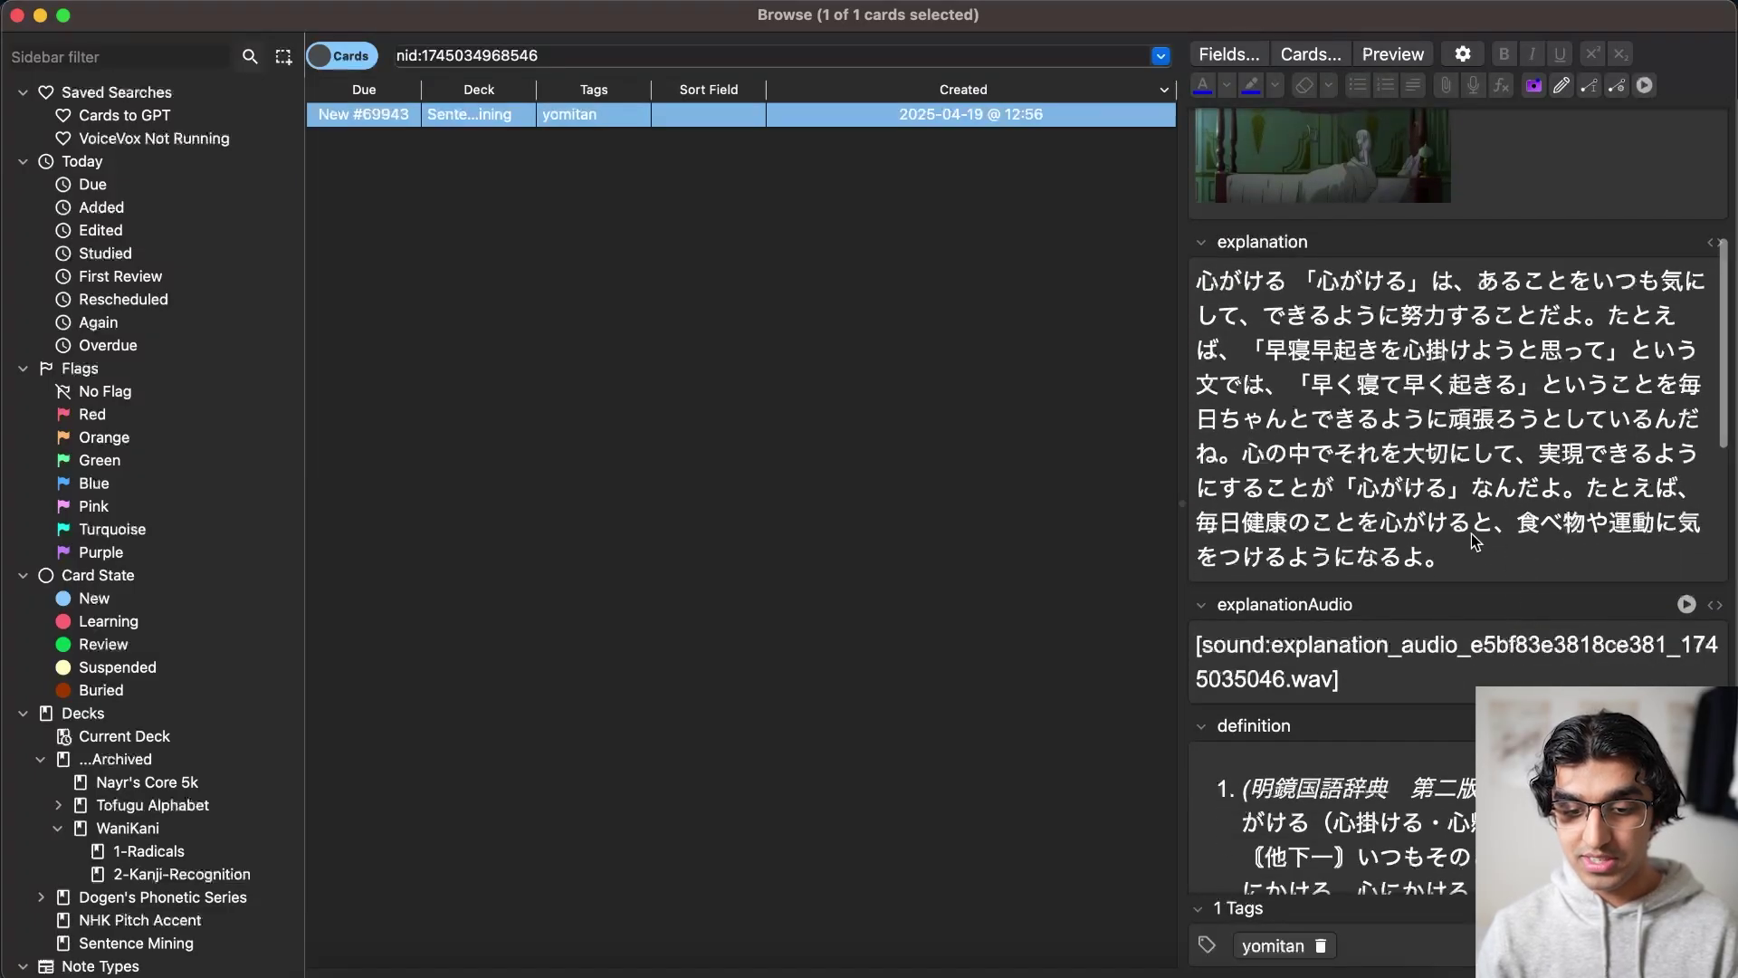
pyautogui.tripleClick(1501, 422)
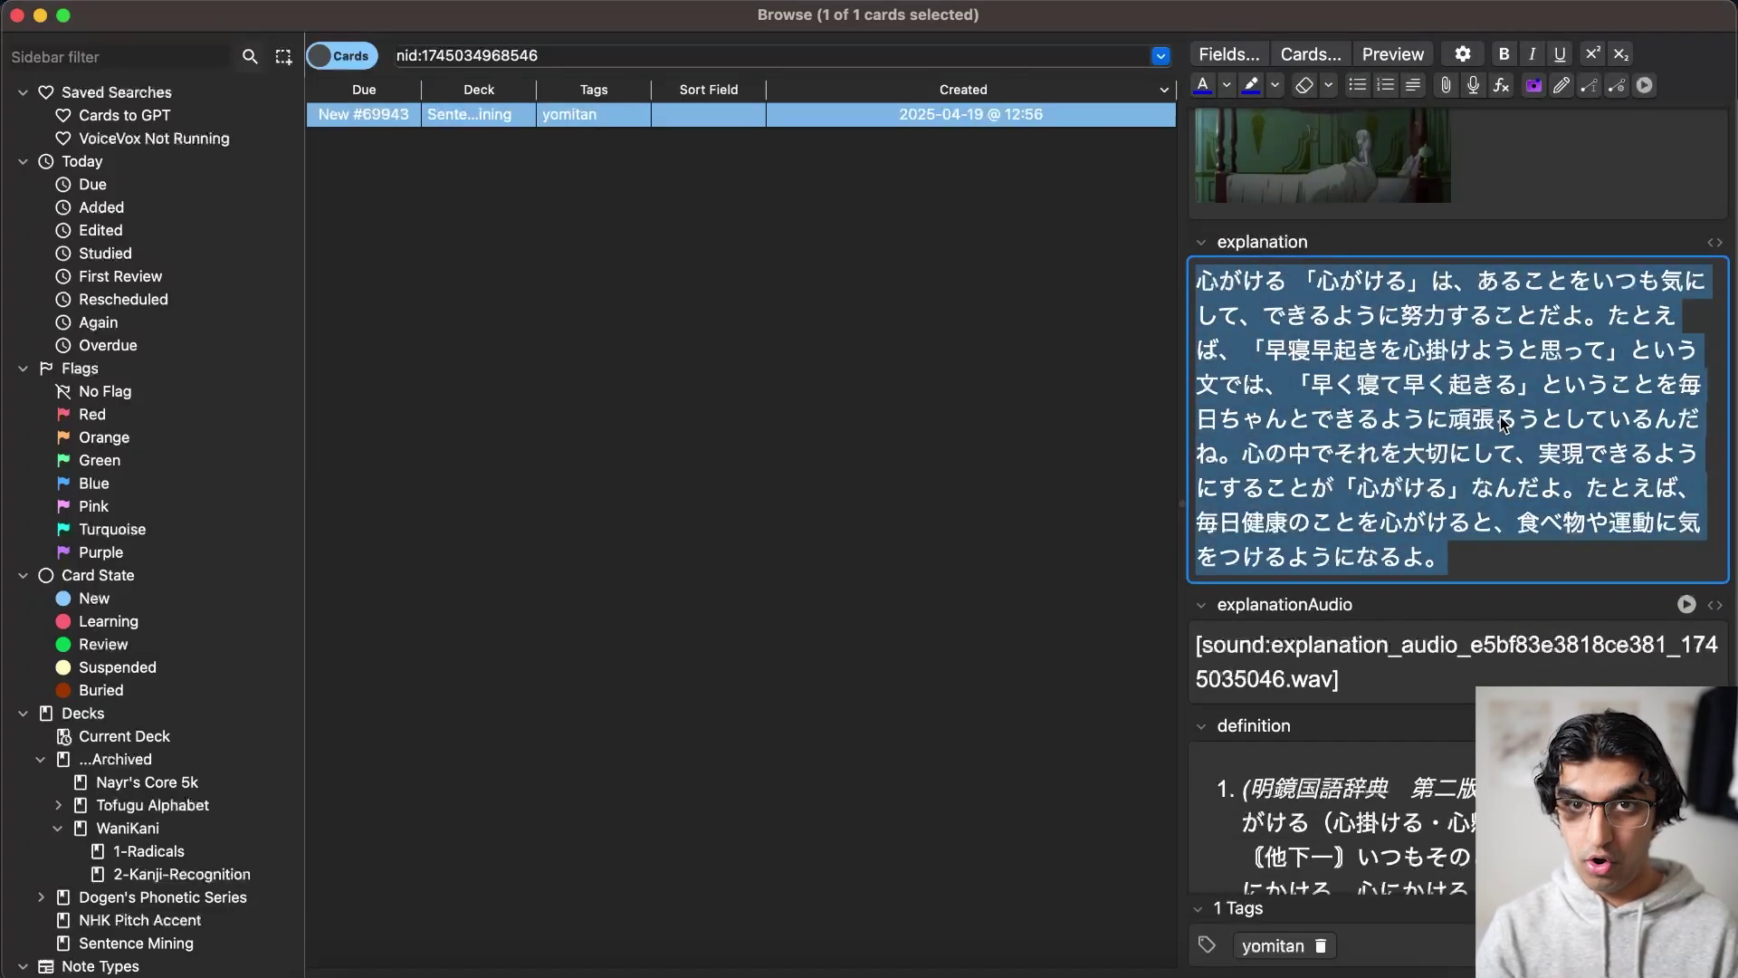
pyautogui.click(1449, 659)
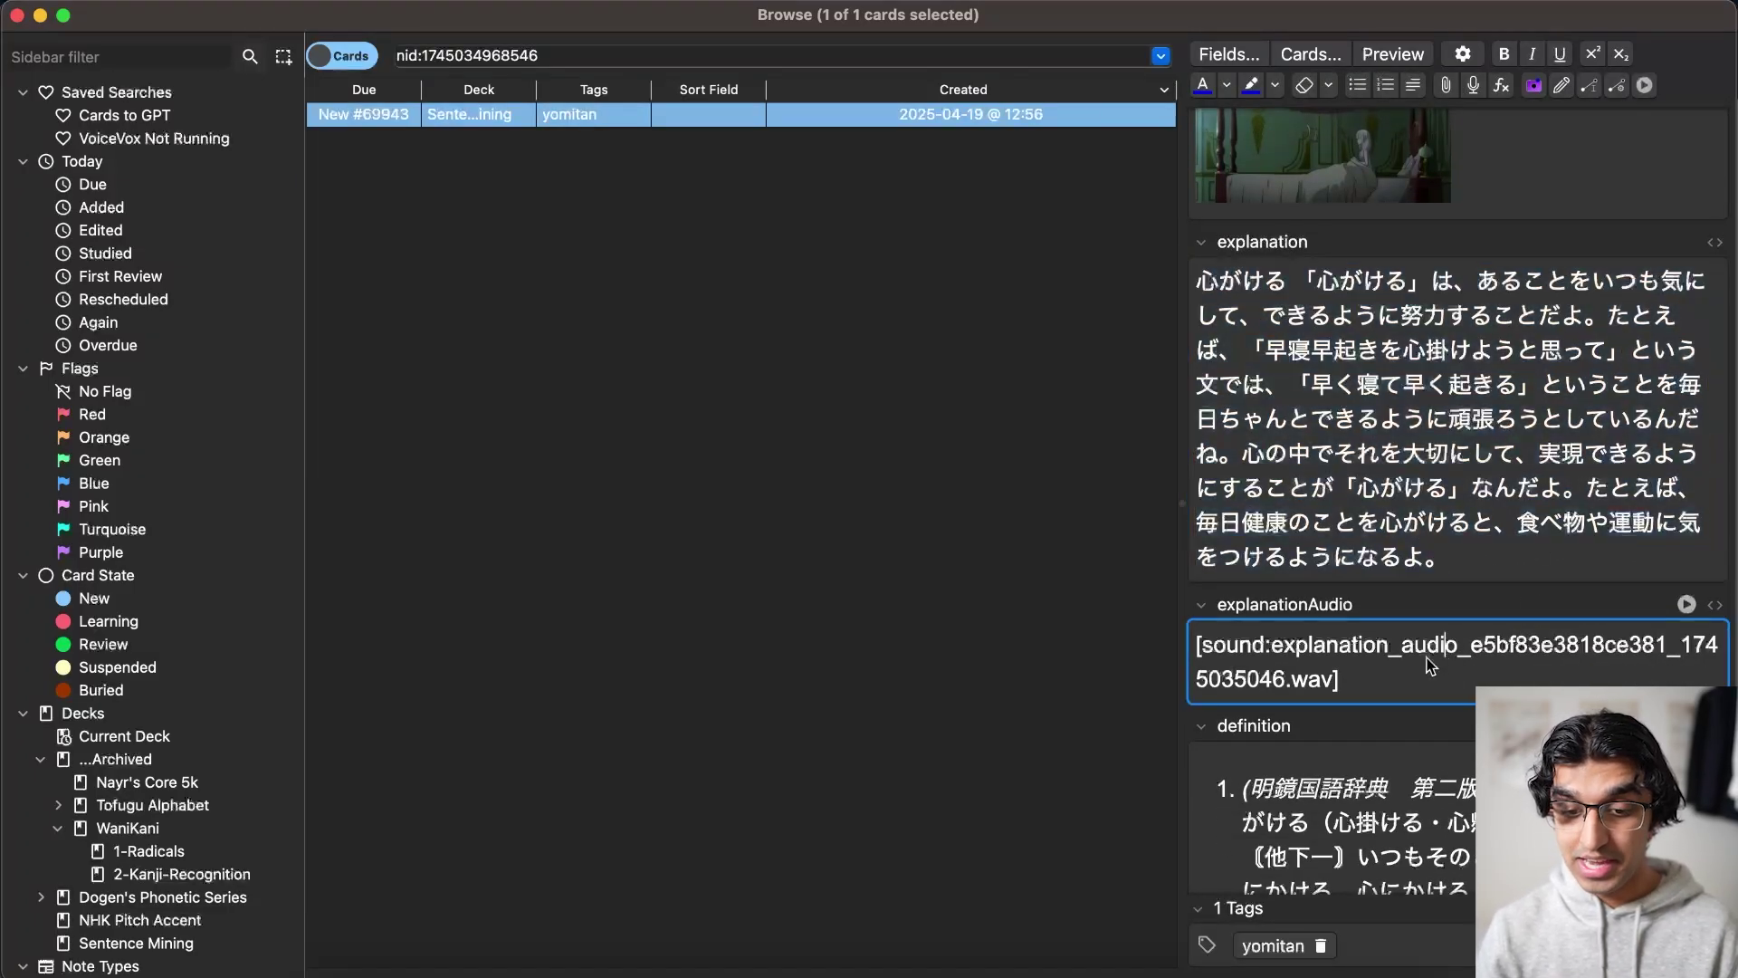
pyautogui.click(1687, 605)
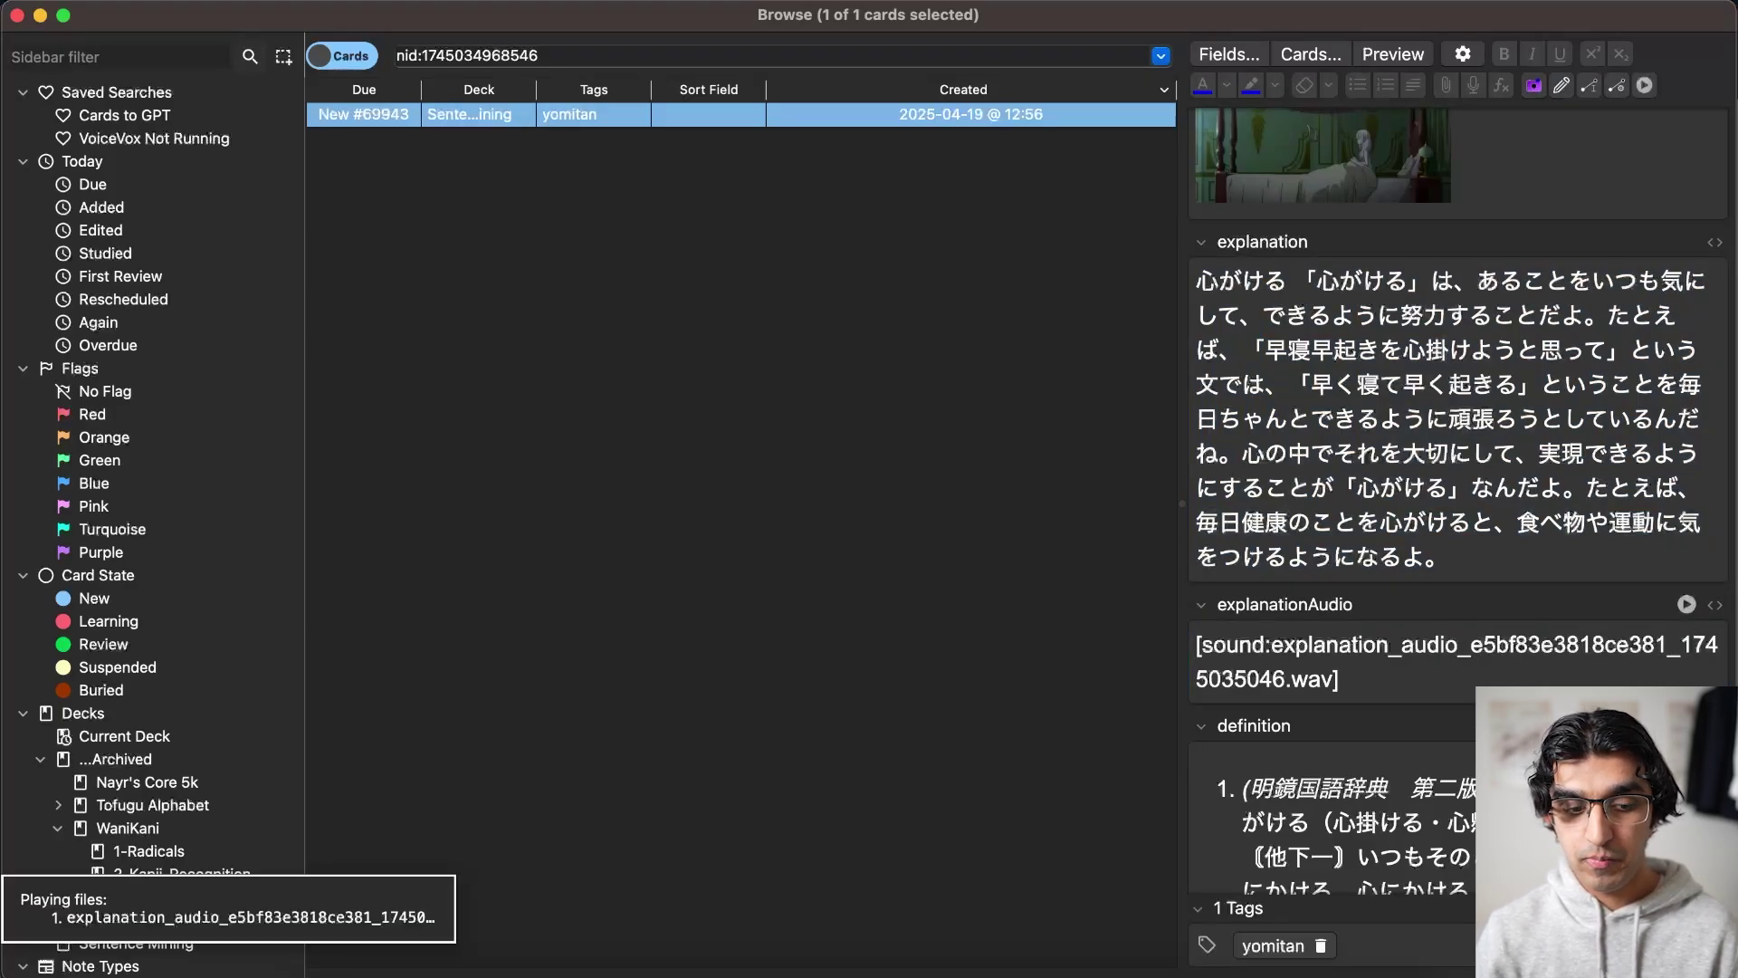
# Preview the 心がける card with Back Side Only ticked, muting the system audio.
pyautogui.scroll(10, 1458, 408)
pyautogui.press('XF86AudioRaiseVolume')
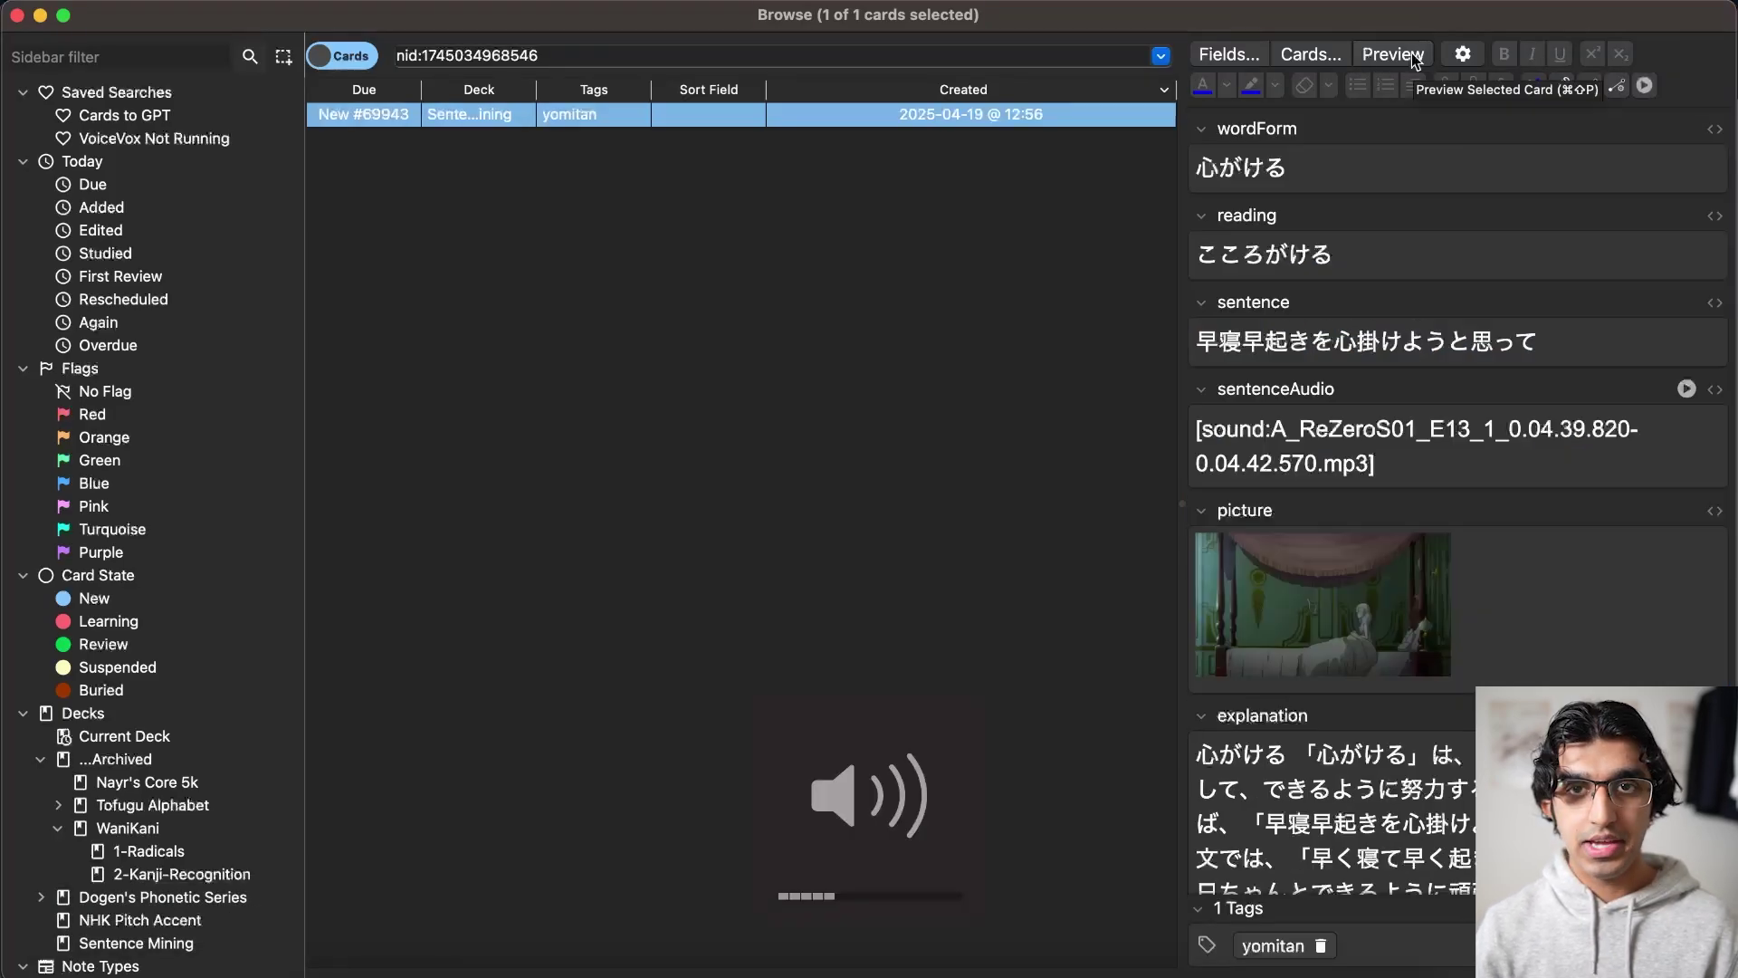
pyautogui.click(1413, 57)
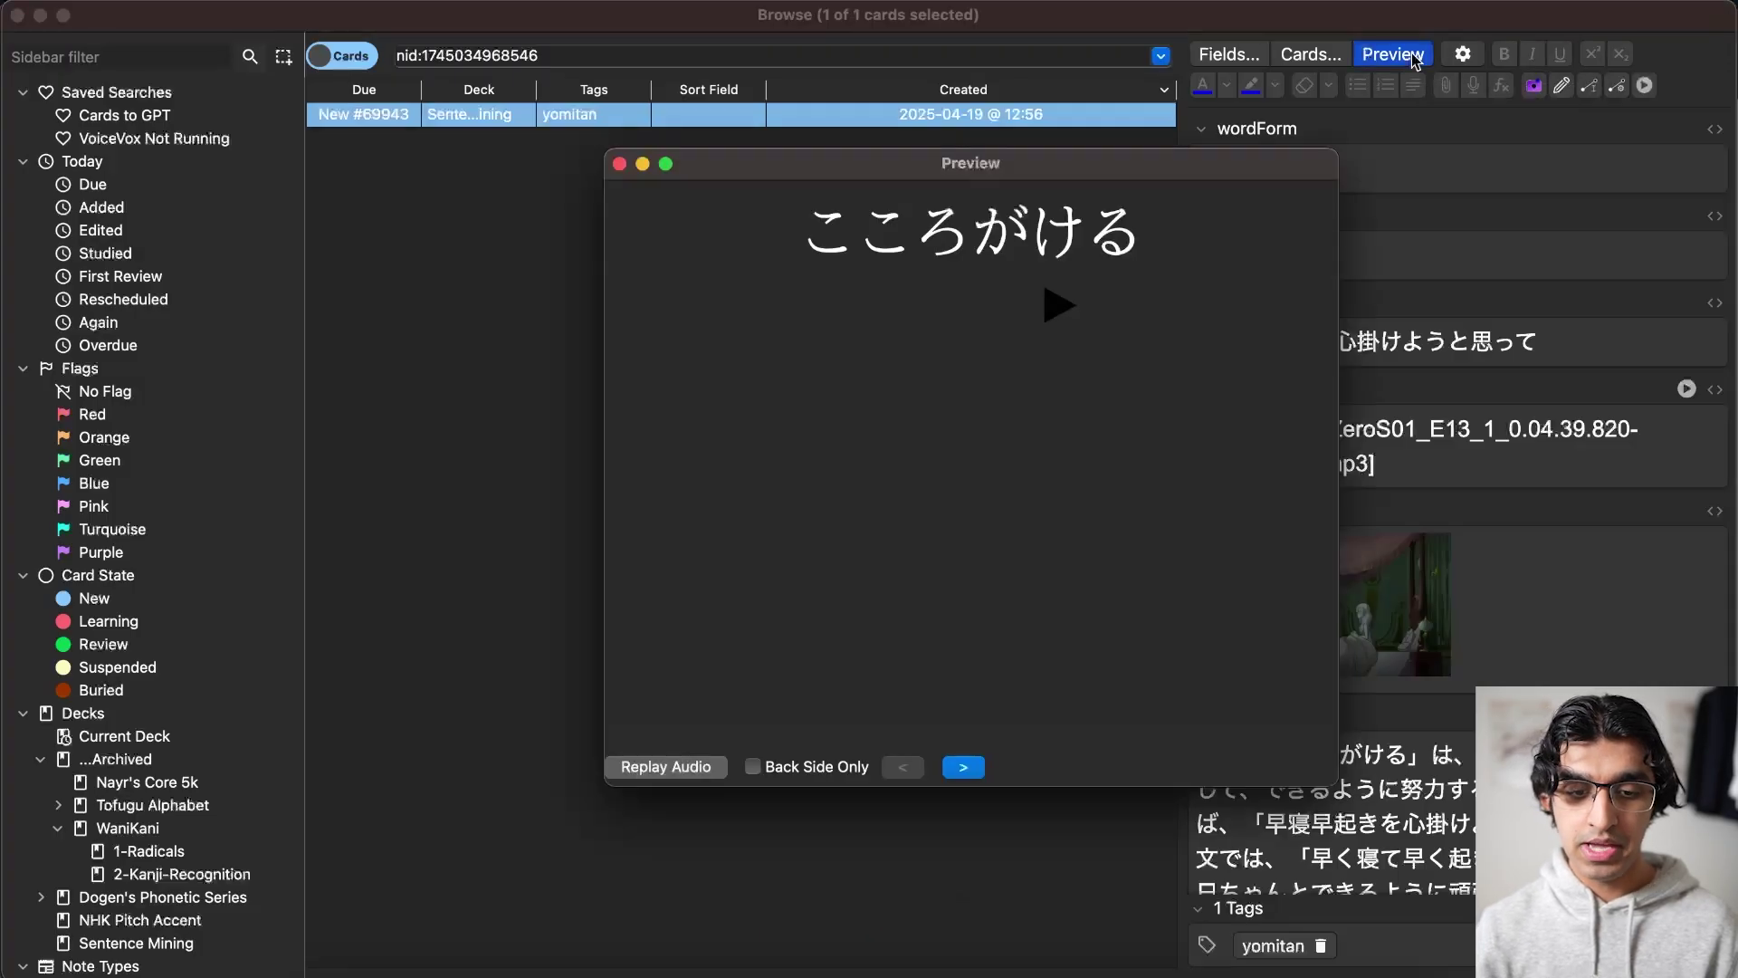
pyautogui.press('XF86AudioMute')
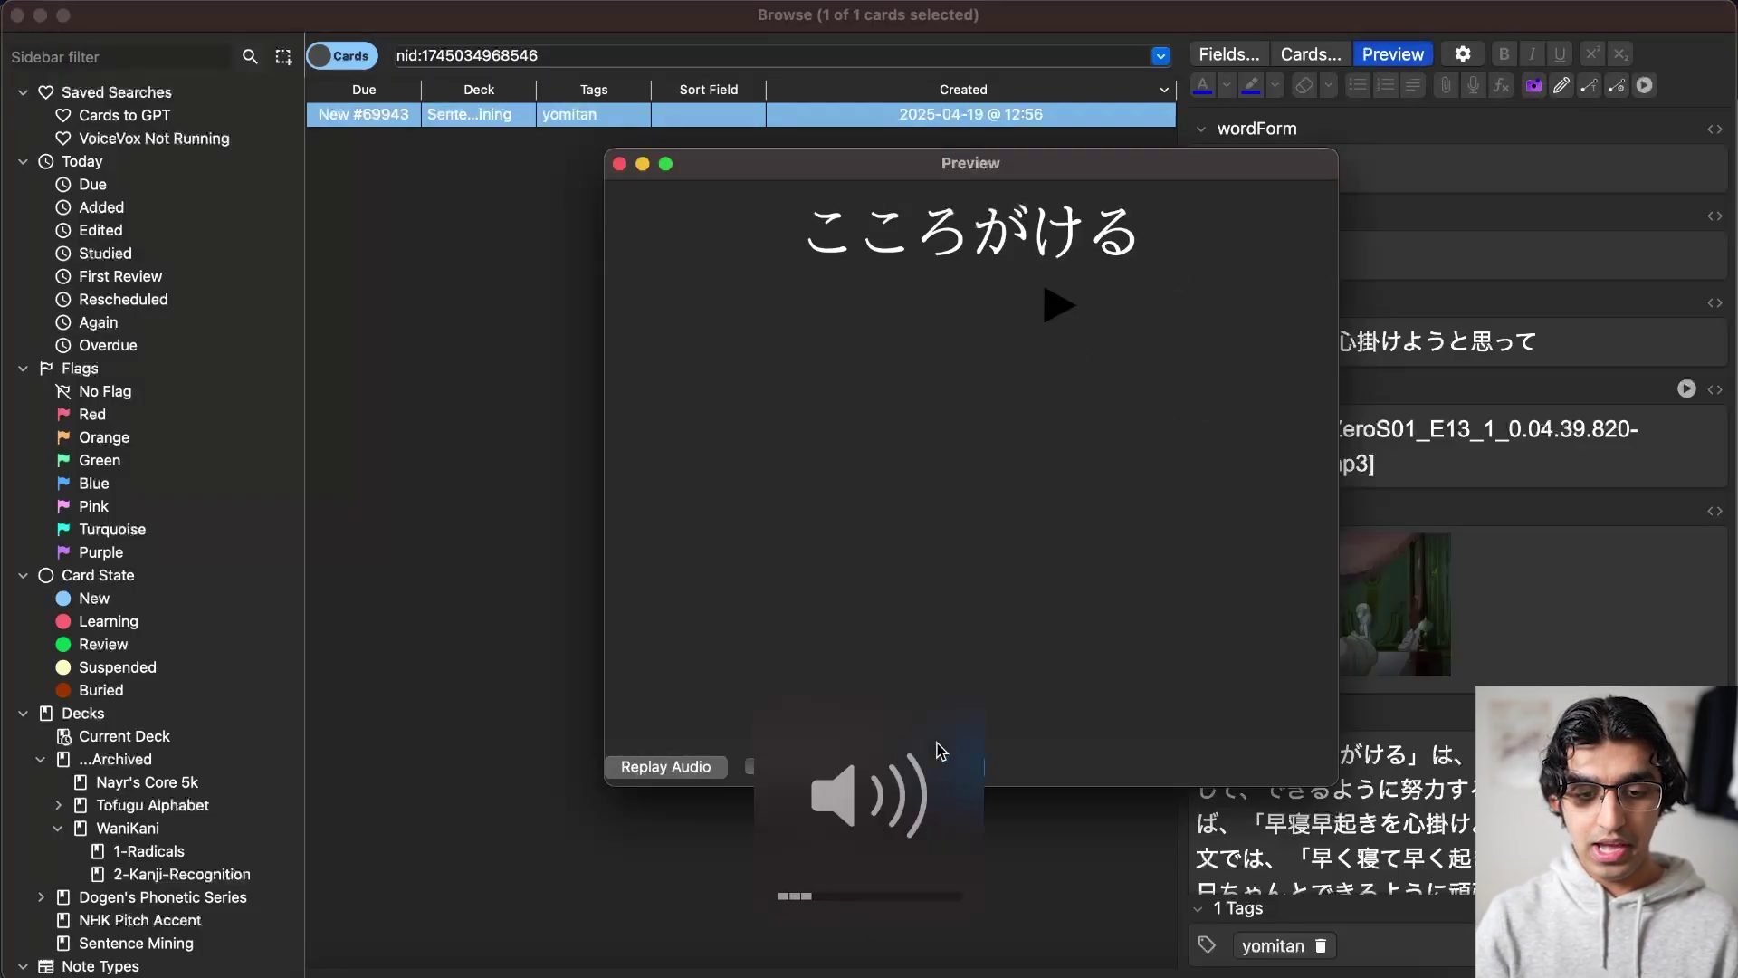
pyautogui.click(753, 766)
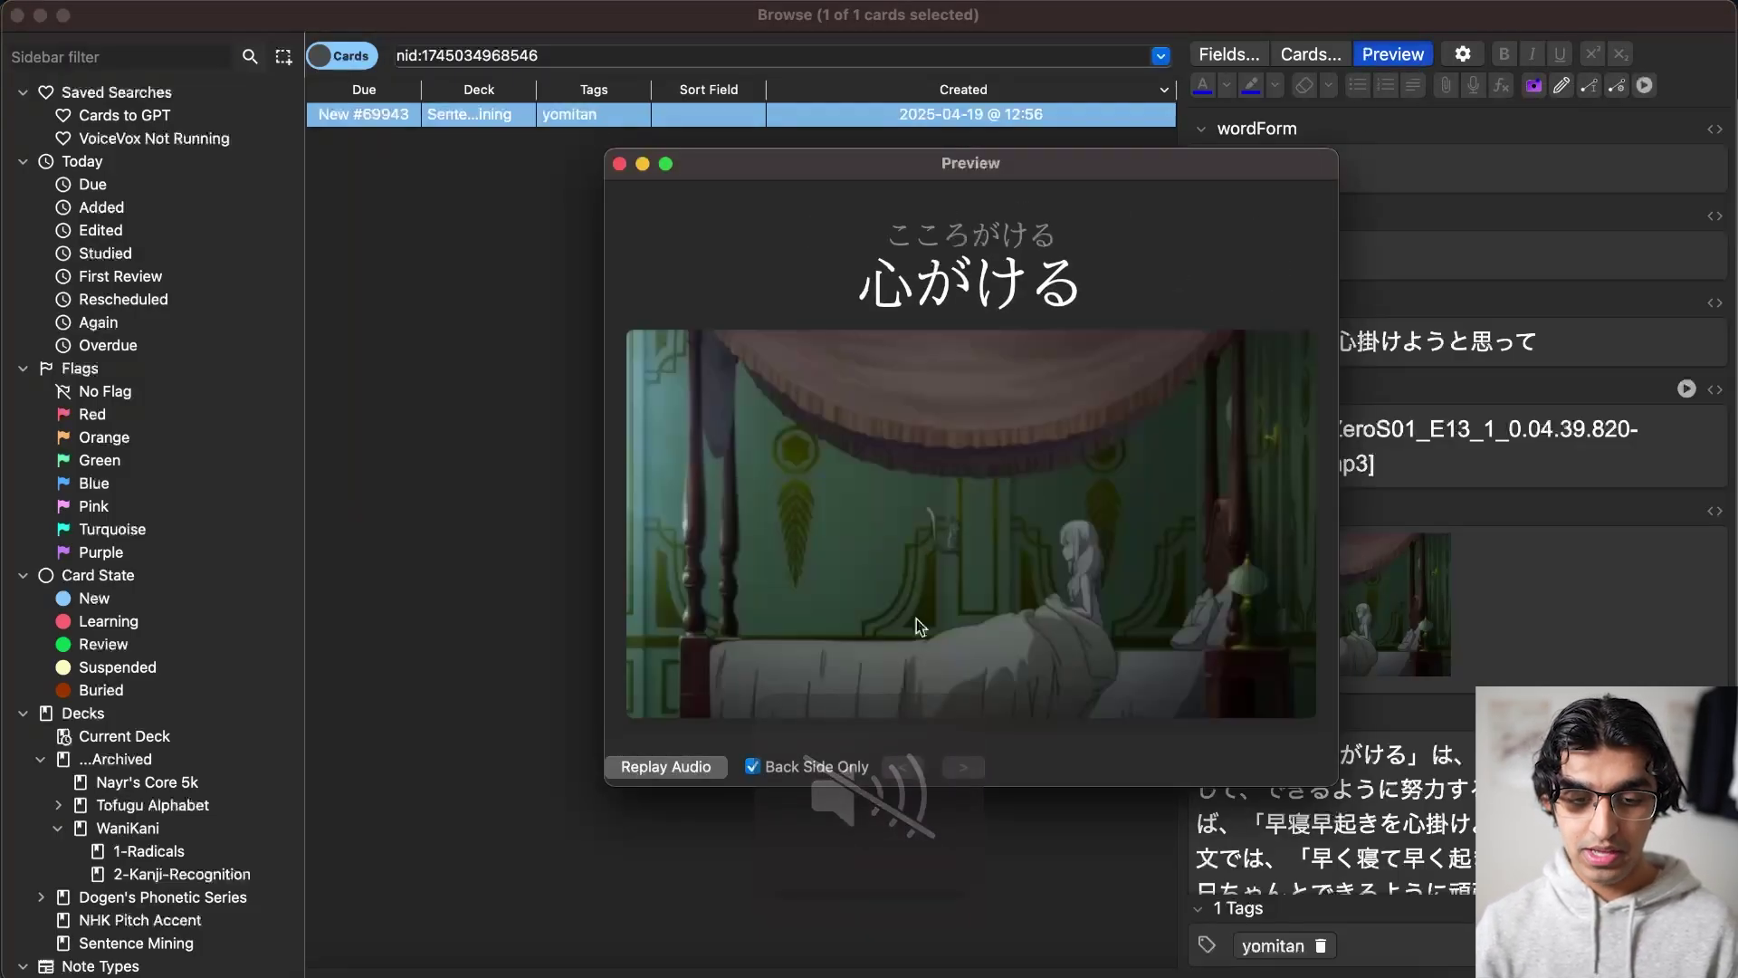
pyautogui.scroll(-5, 1038, 512)
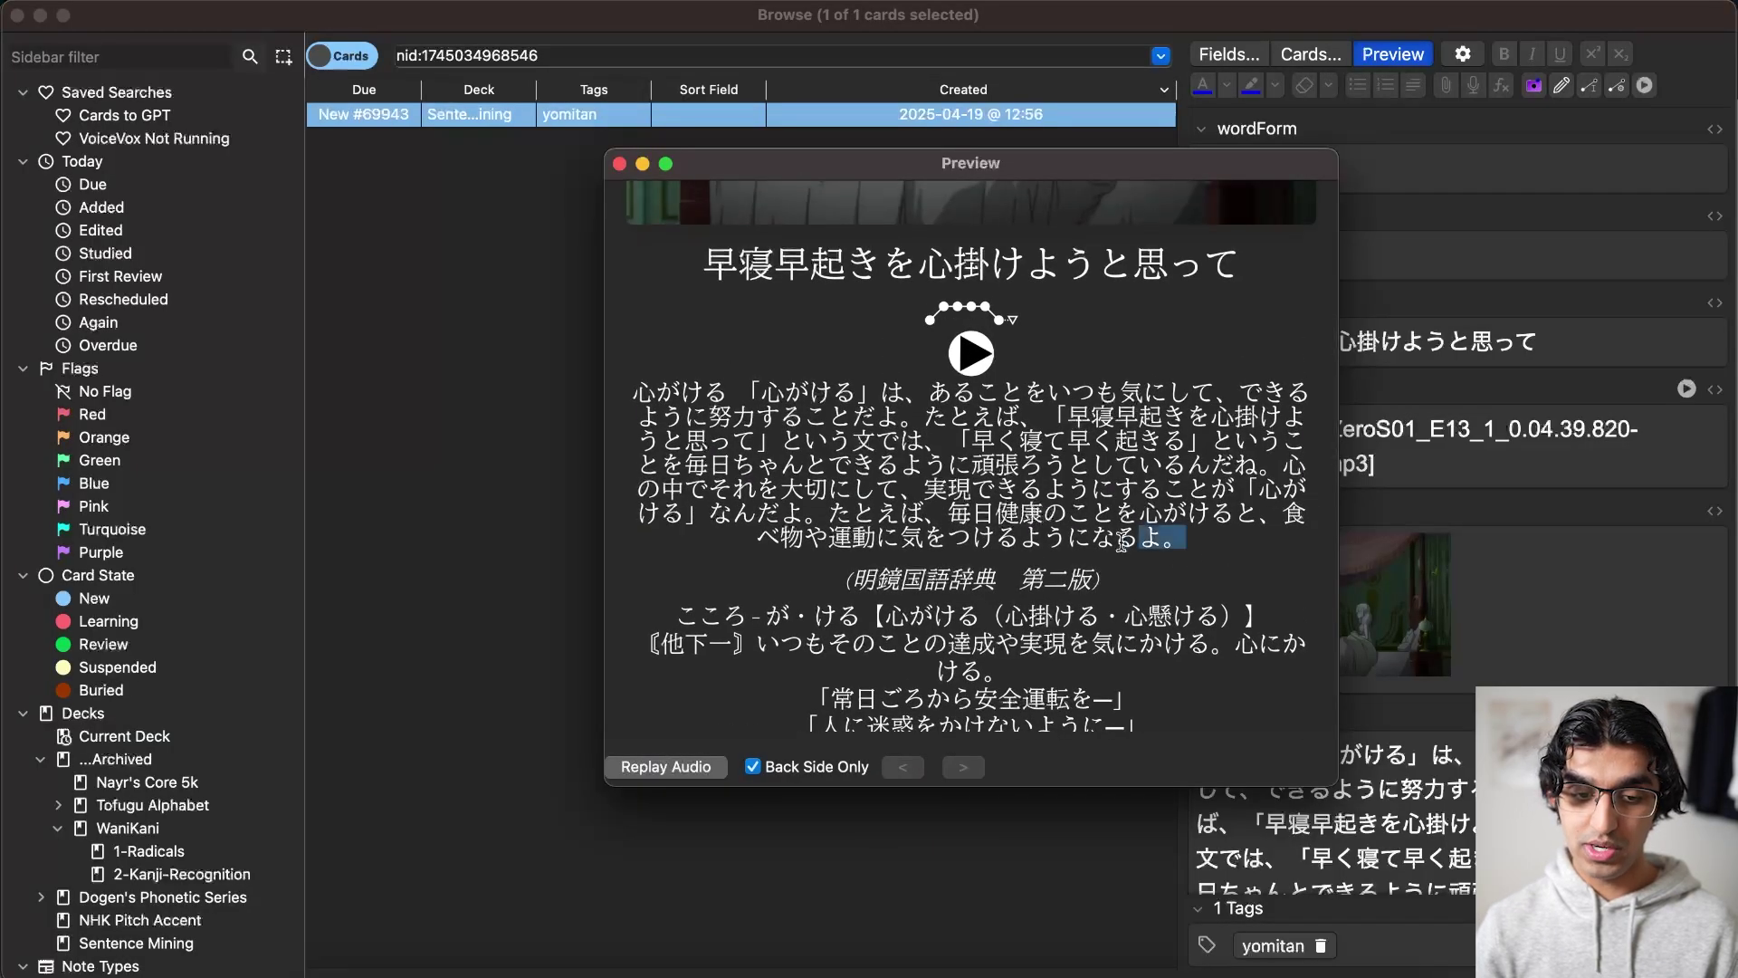
pyautogui.moveTo(1181, 539); pyautogui.dragTo(720, 392)
pyautogui.click(705, 248)
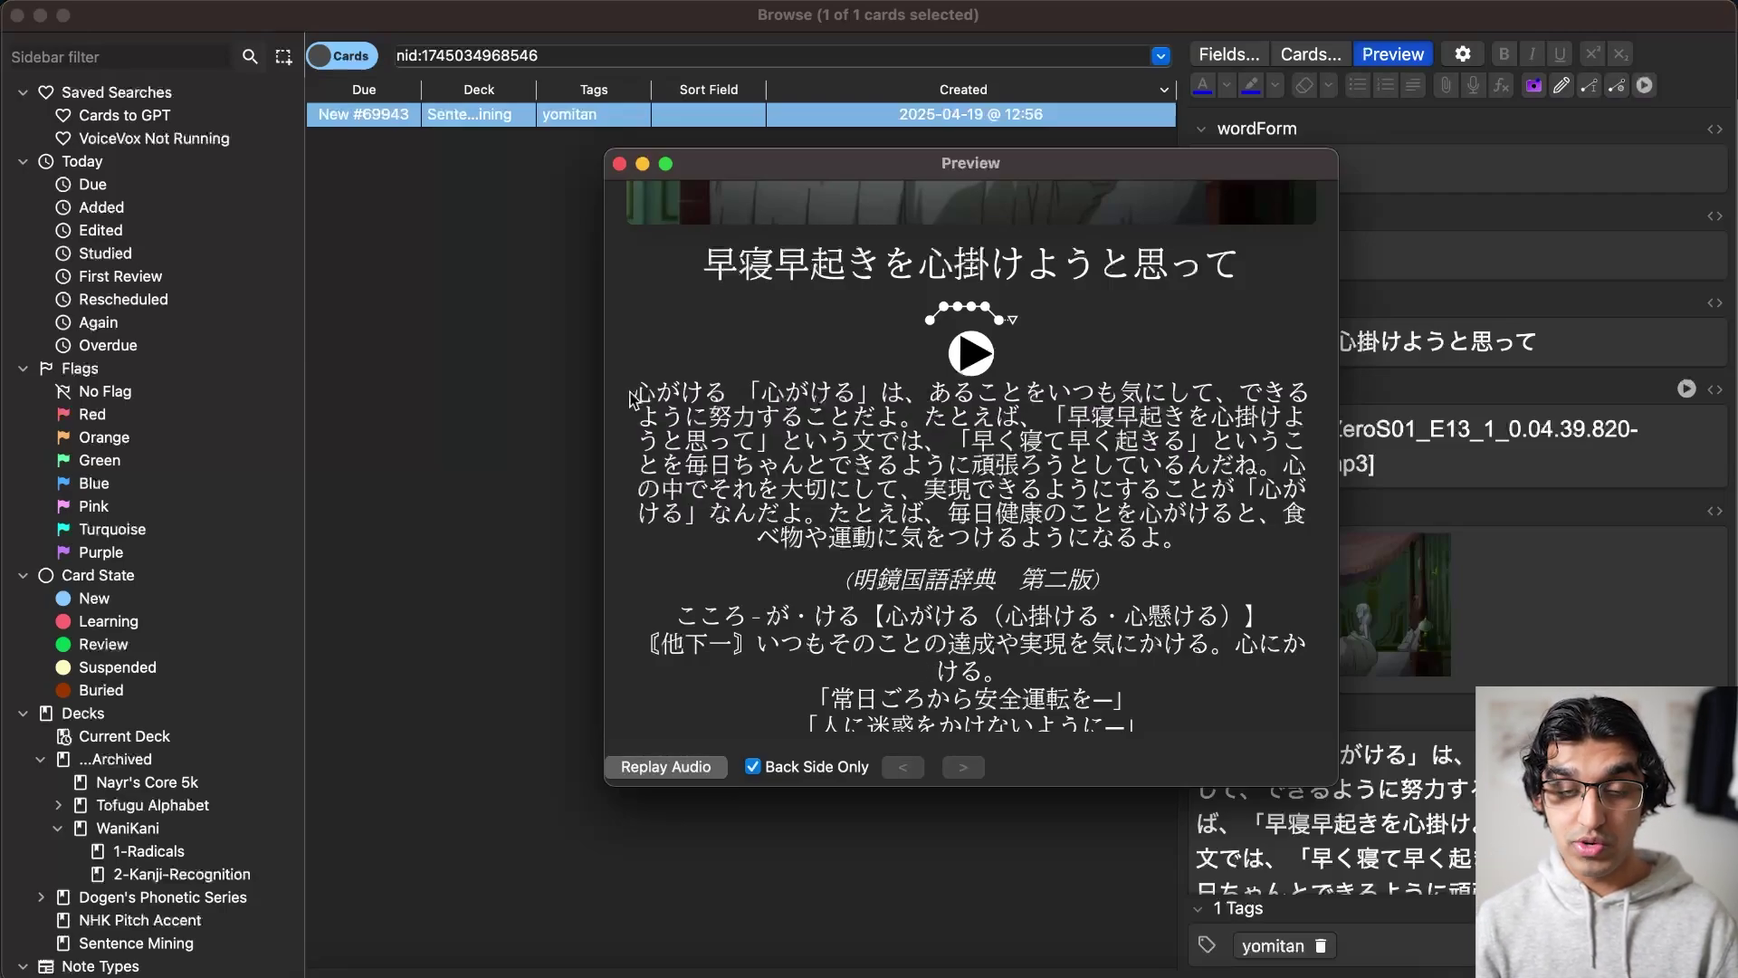
# Read the explanation paragraph on the card back, then toggle Back Side Only off and on.
pyautogui.moveTo(1261, 561); pyautogui.dragTo(645, 395)
pyautogui.click(751, 345)
pyautogui.scroll(5, 831, 492)
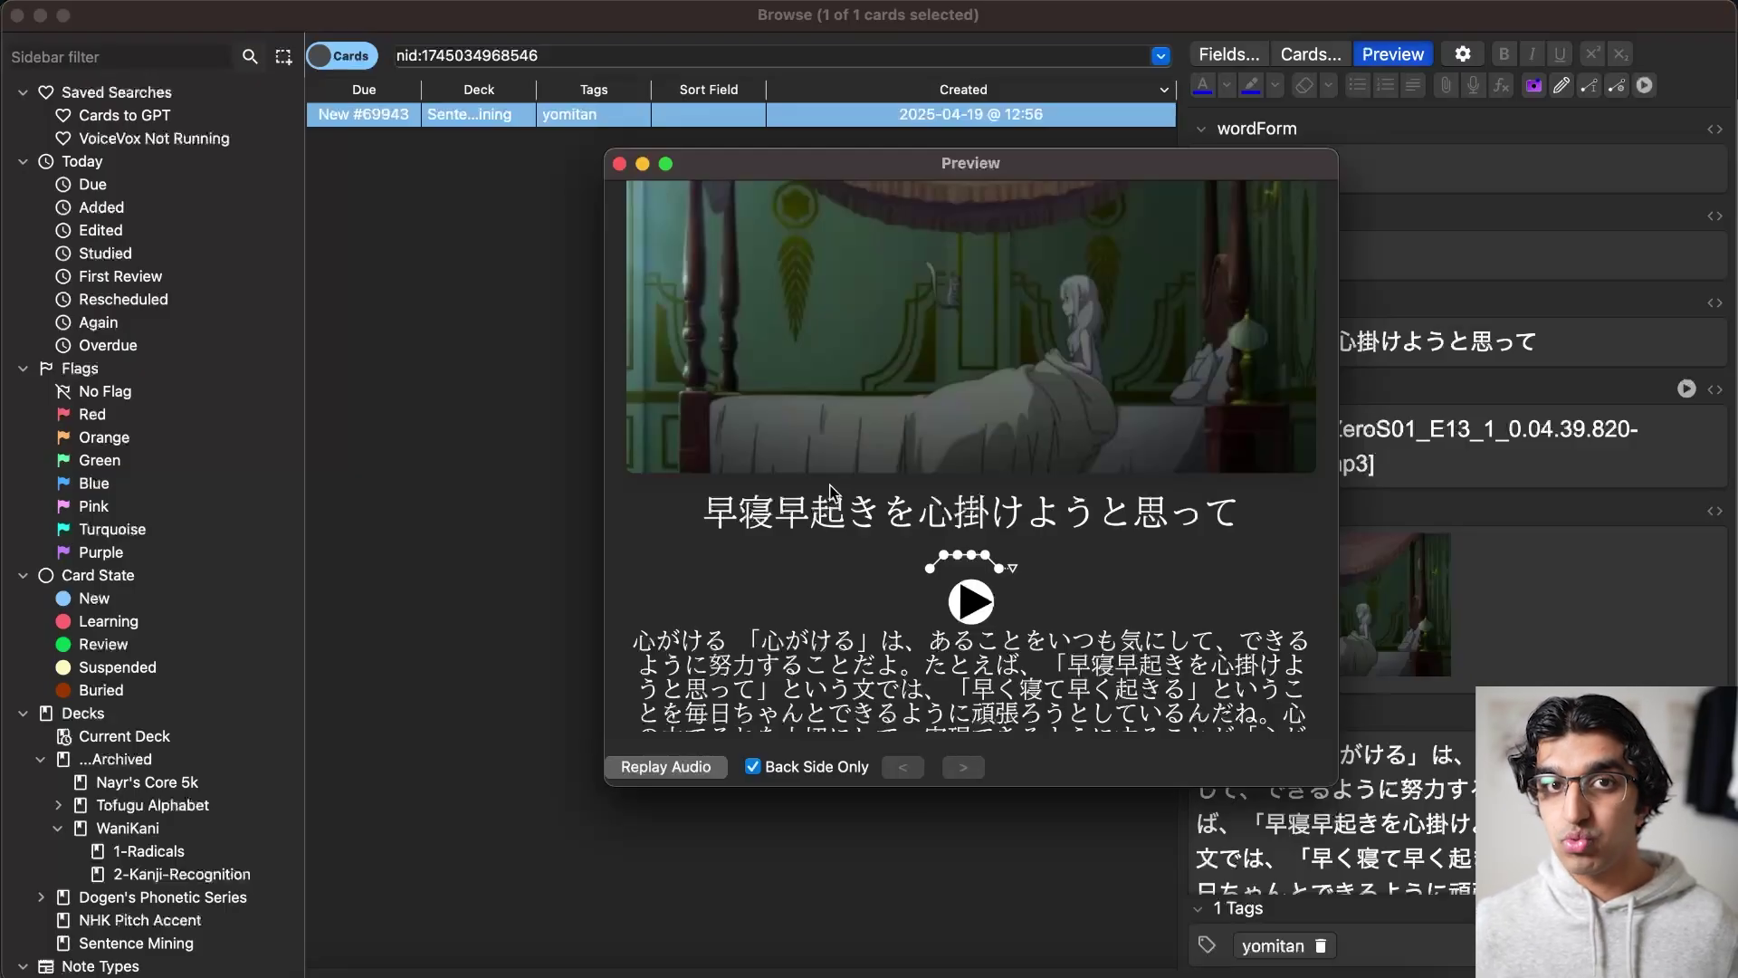
pyautogui.scroll(-5, 830, 492)
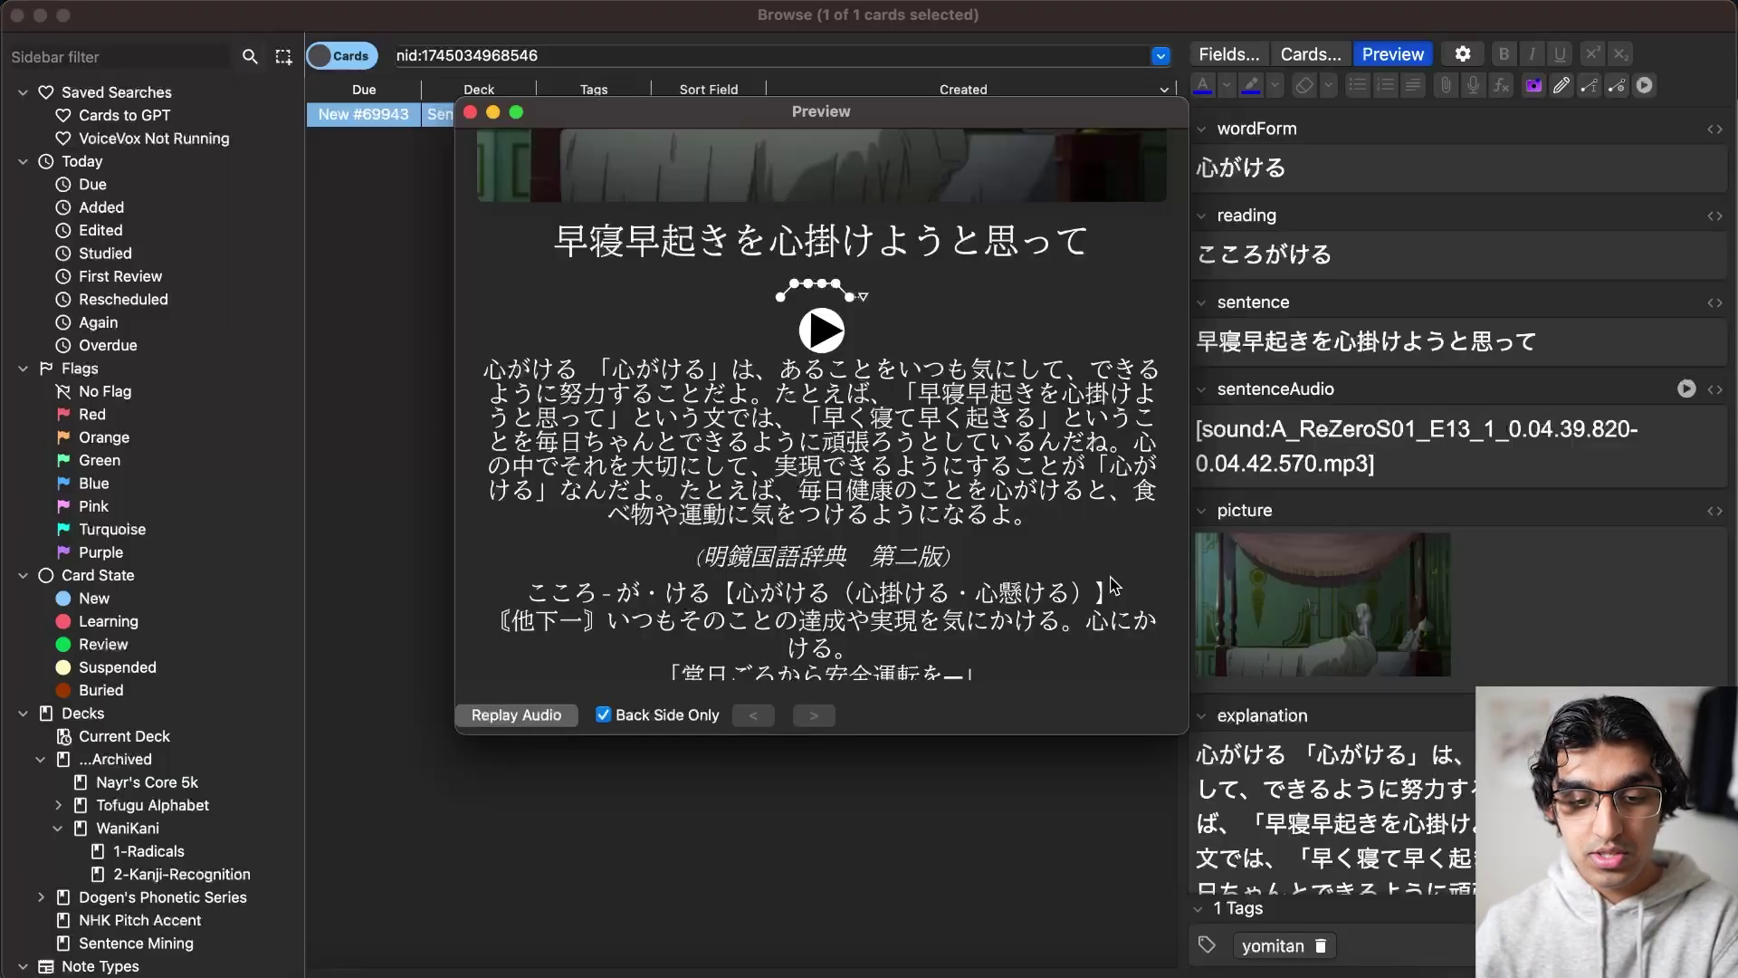
pyautogui.scroll(5, 1019, 466)
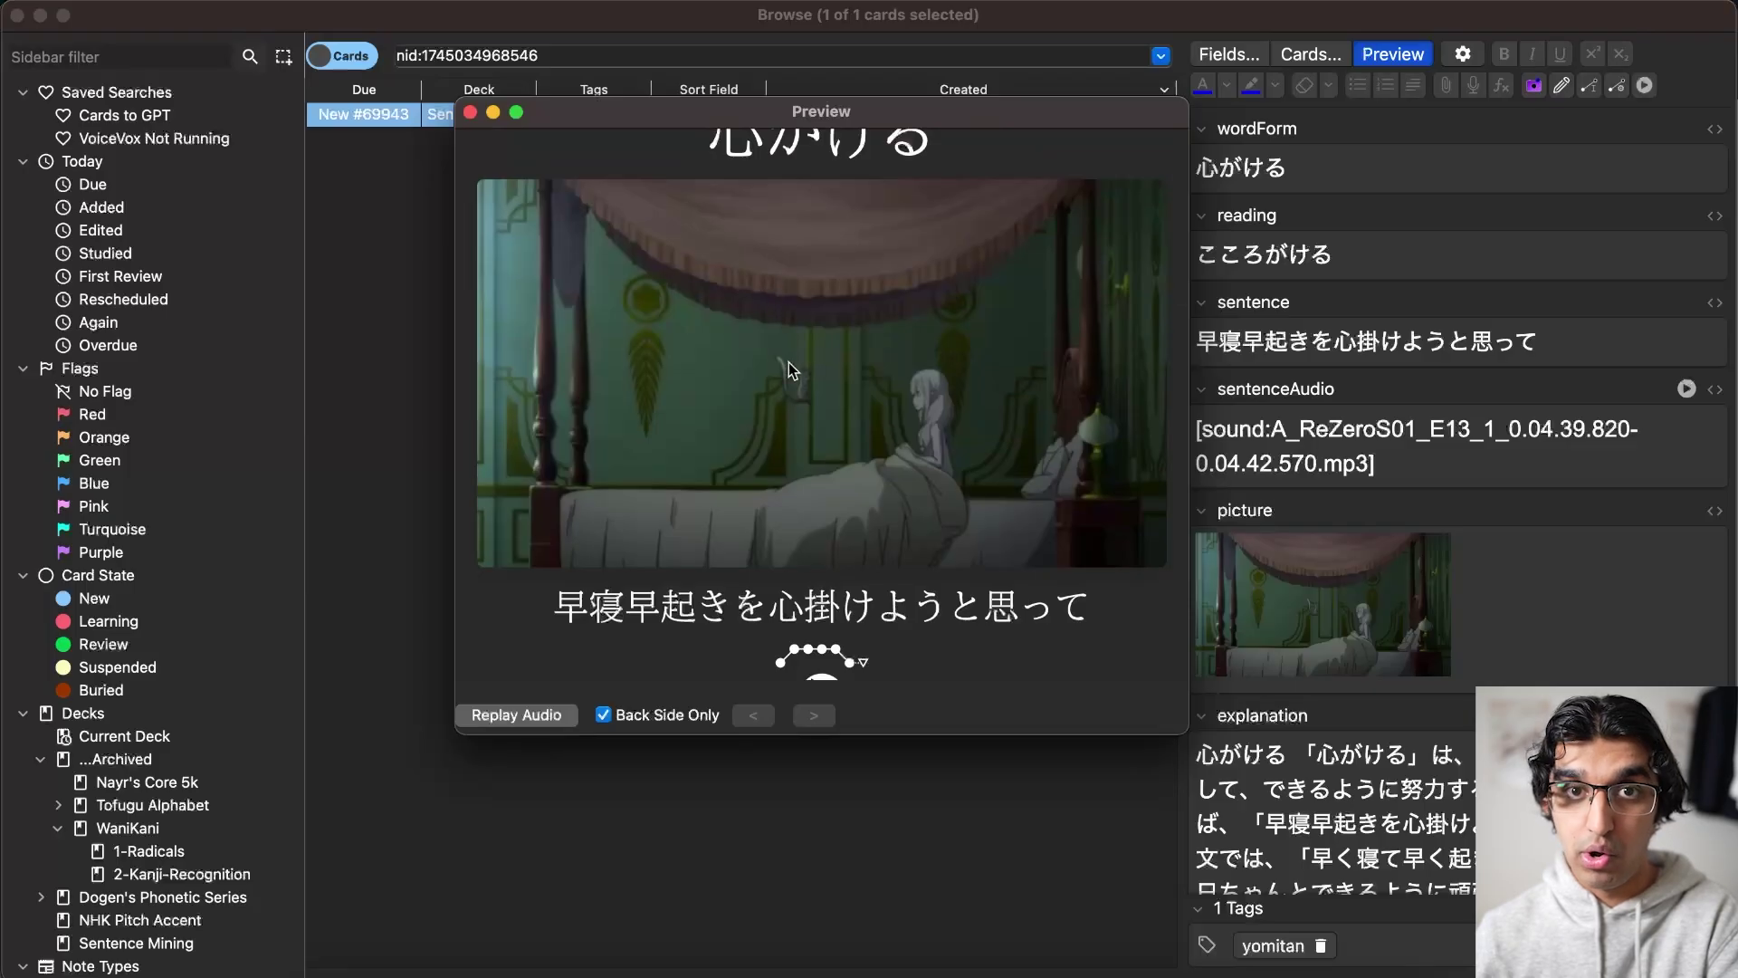
pyautogui.scroll(2, 788, 369)
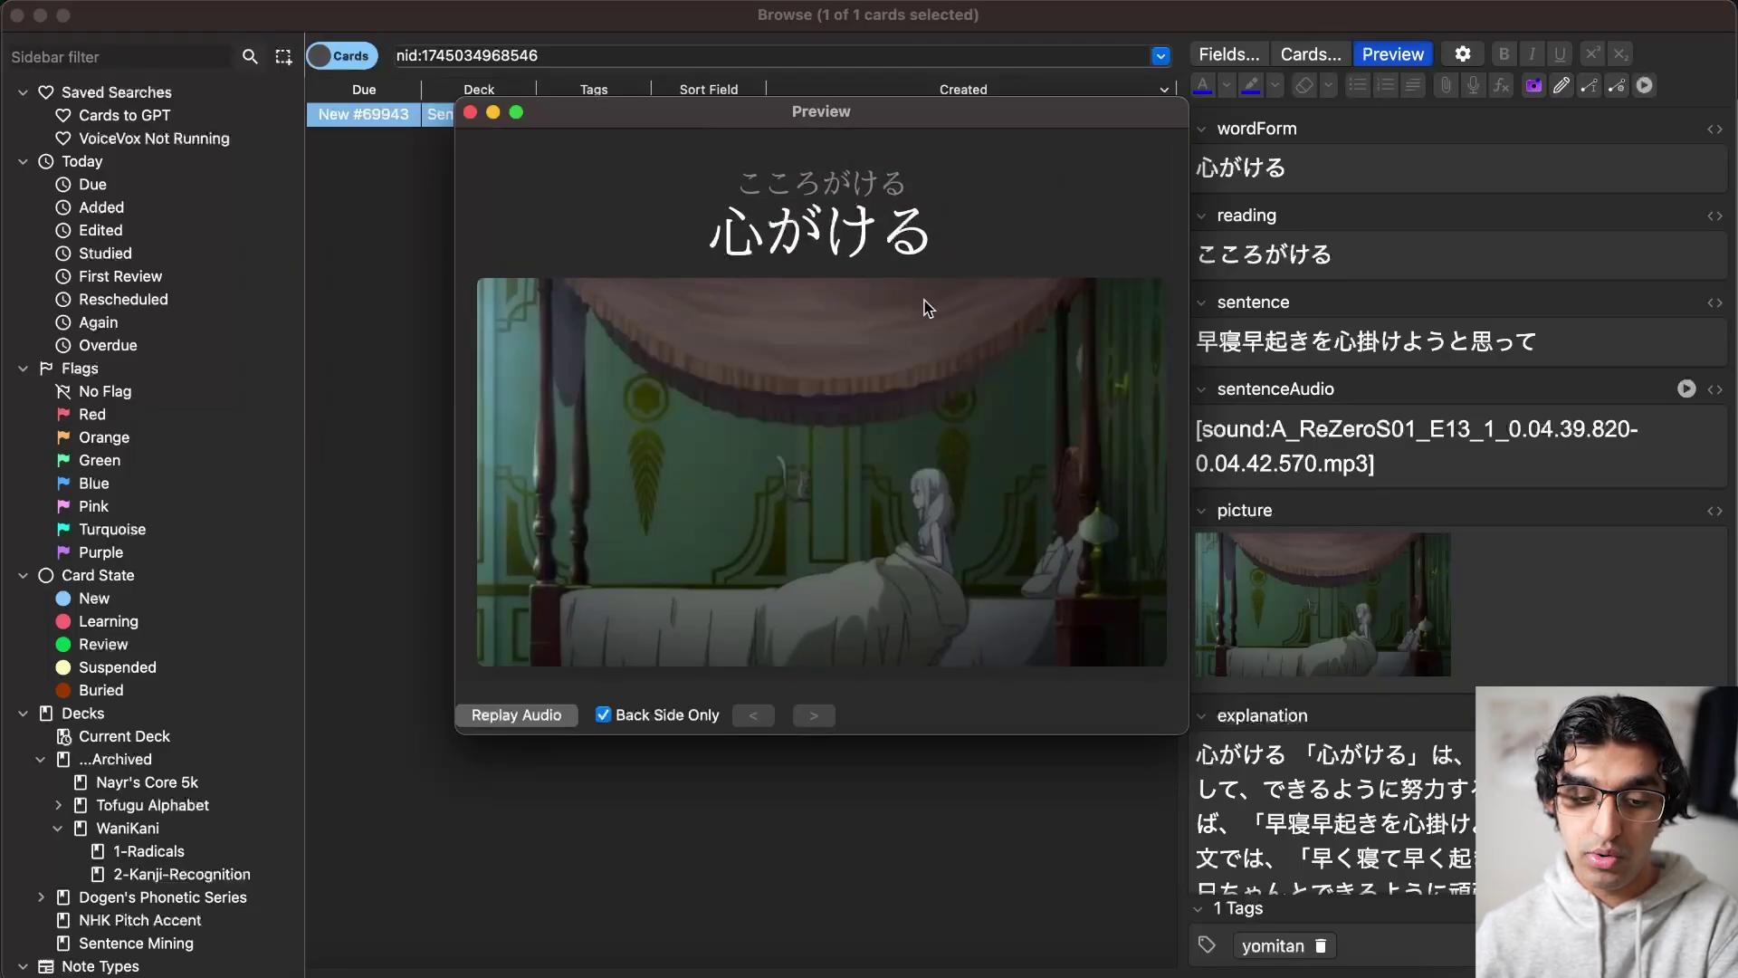
pyautogui.click(639, 720)
pyautogui.click(641, 722)
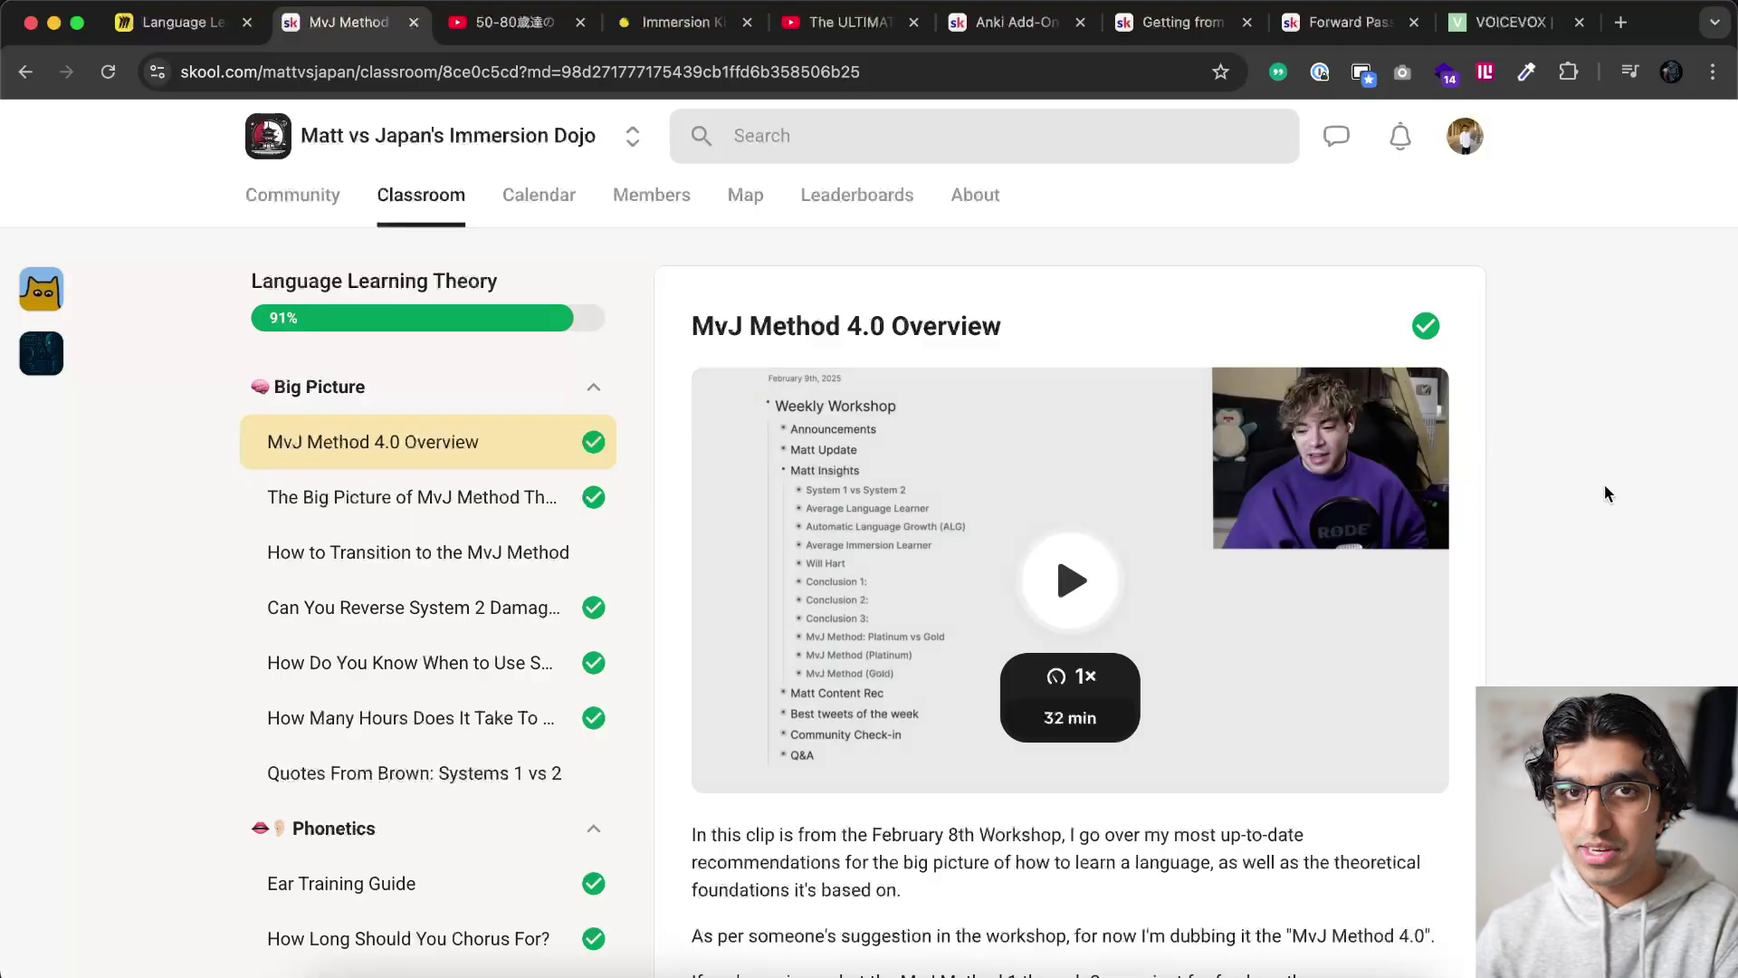
# Switch from the classroom lesson to the Anki Add-On post and scroll down toward its comments.
pyautogui.scroll(-15, 220, 821)
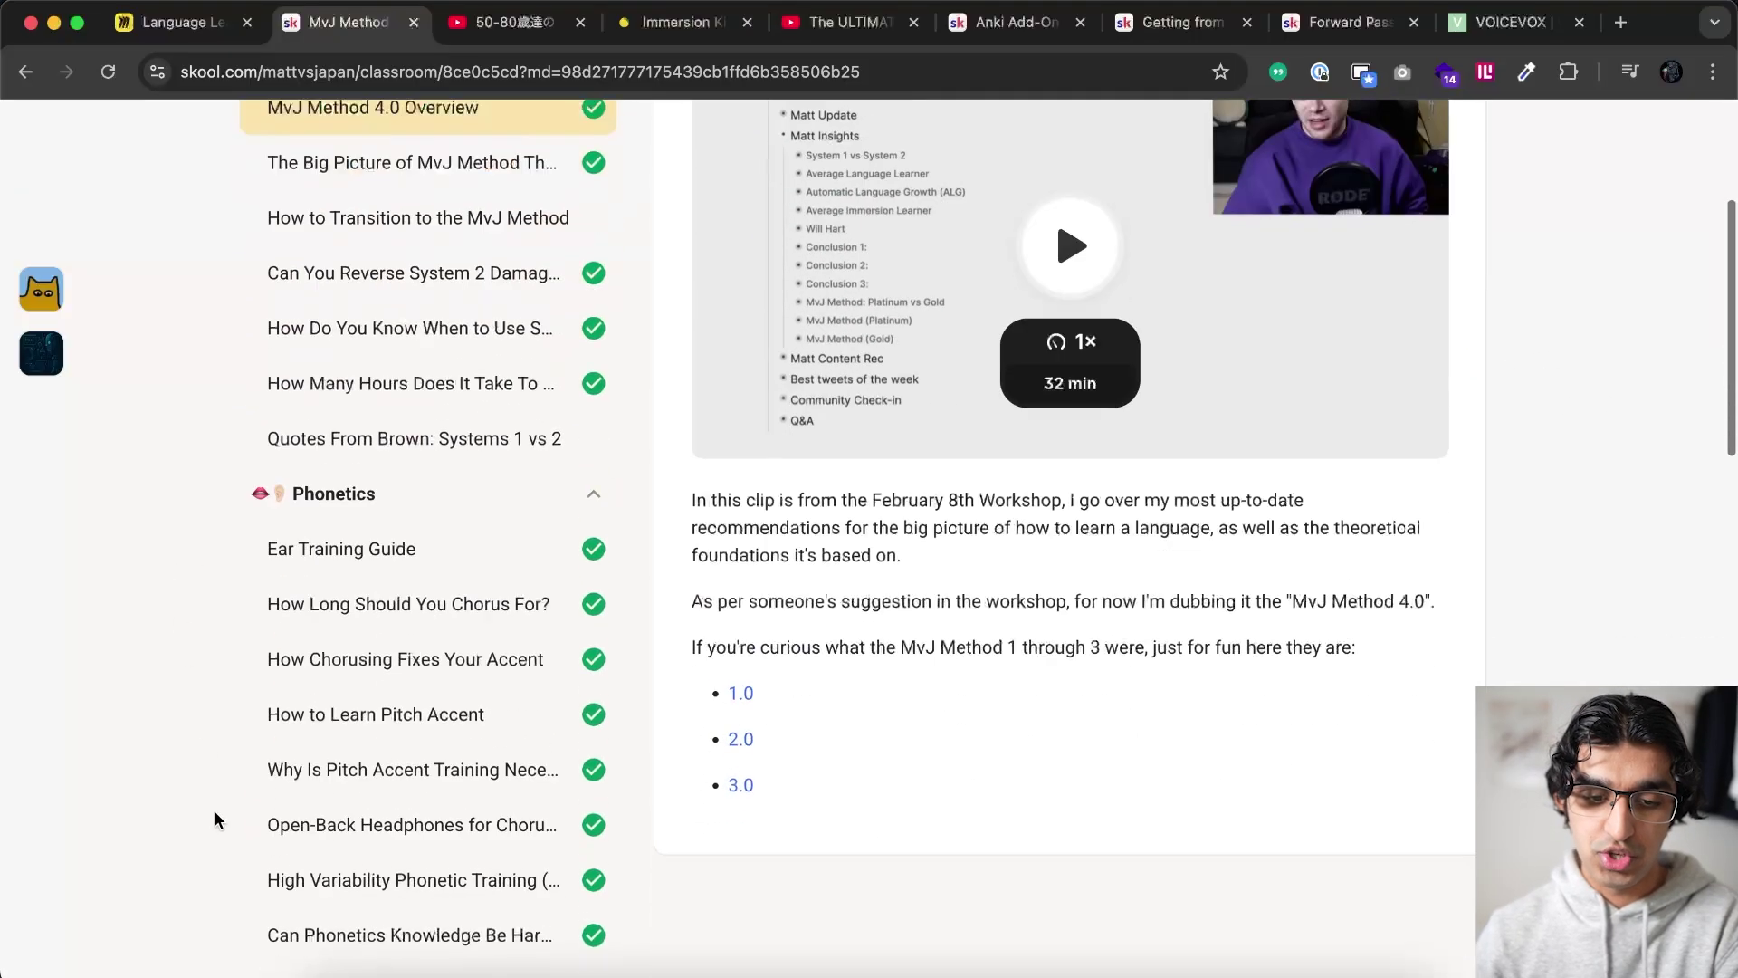
pyautogui.scroll(15, 588, 175)
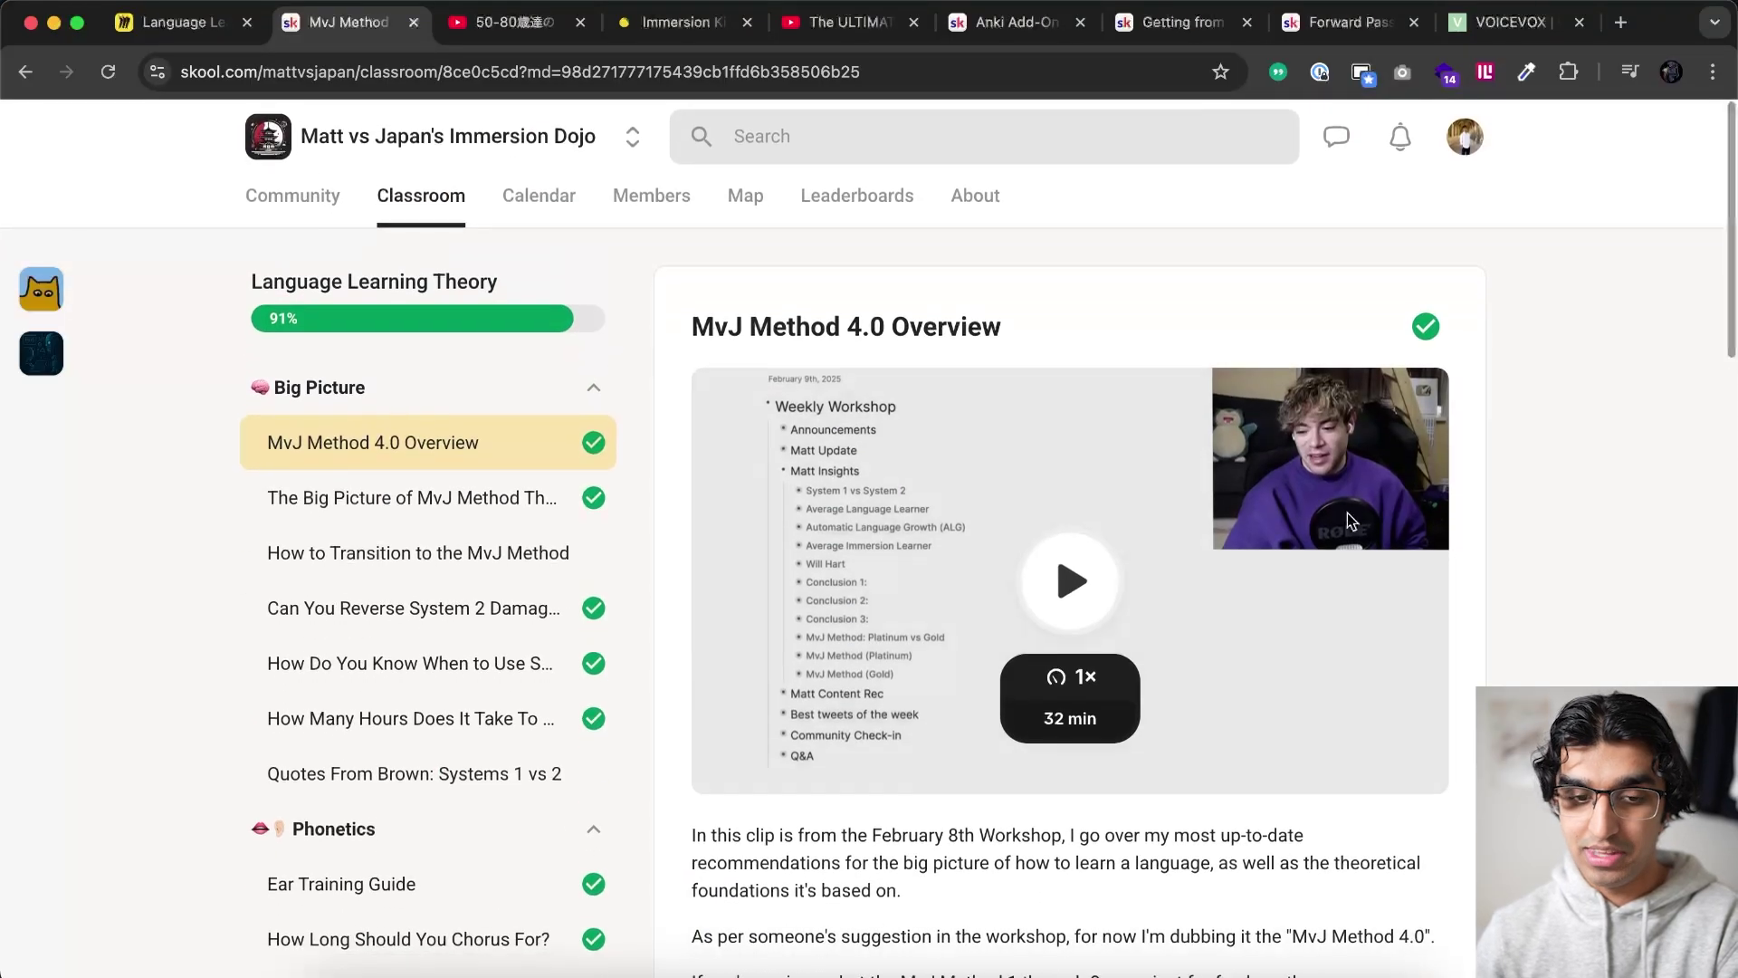
pyautogui.click(1014, 22)
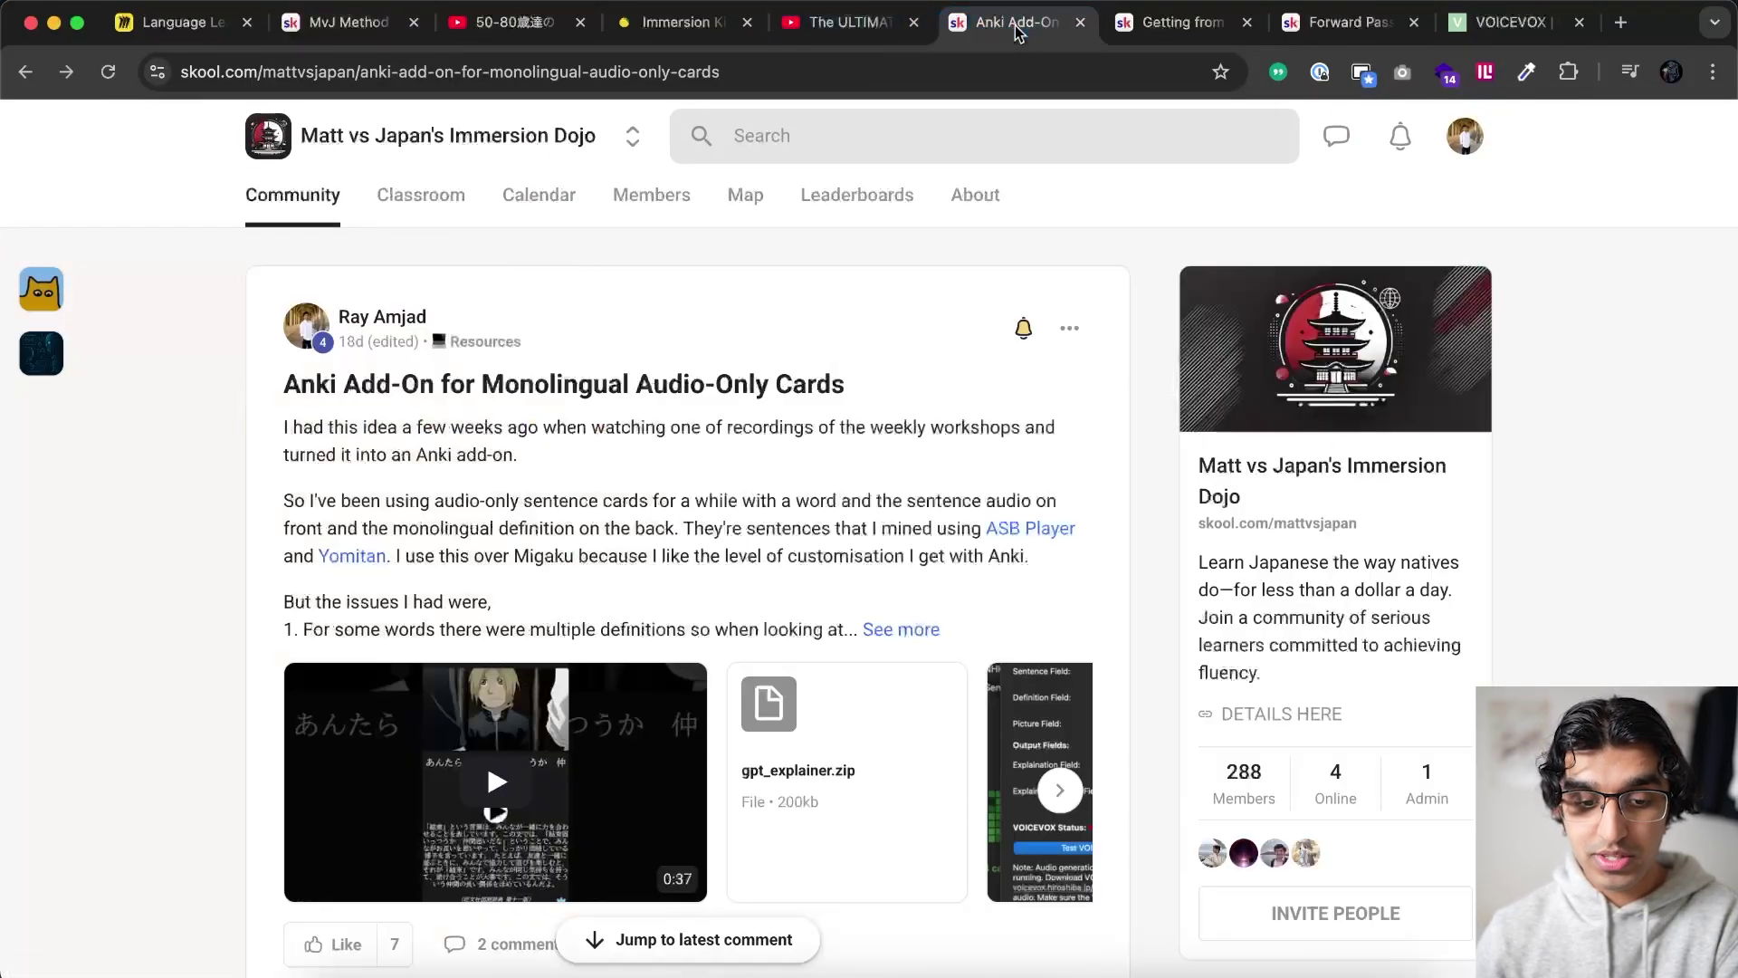
pyautogui.scroll(-4, 765, 566)
pyautogui.scroll(-1, 765, 570)
pyautogui.scroll(4, 815, 534)
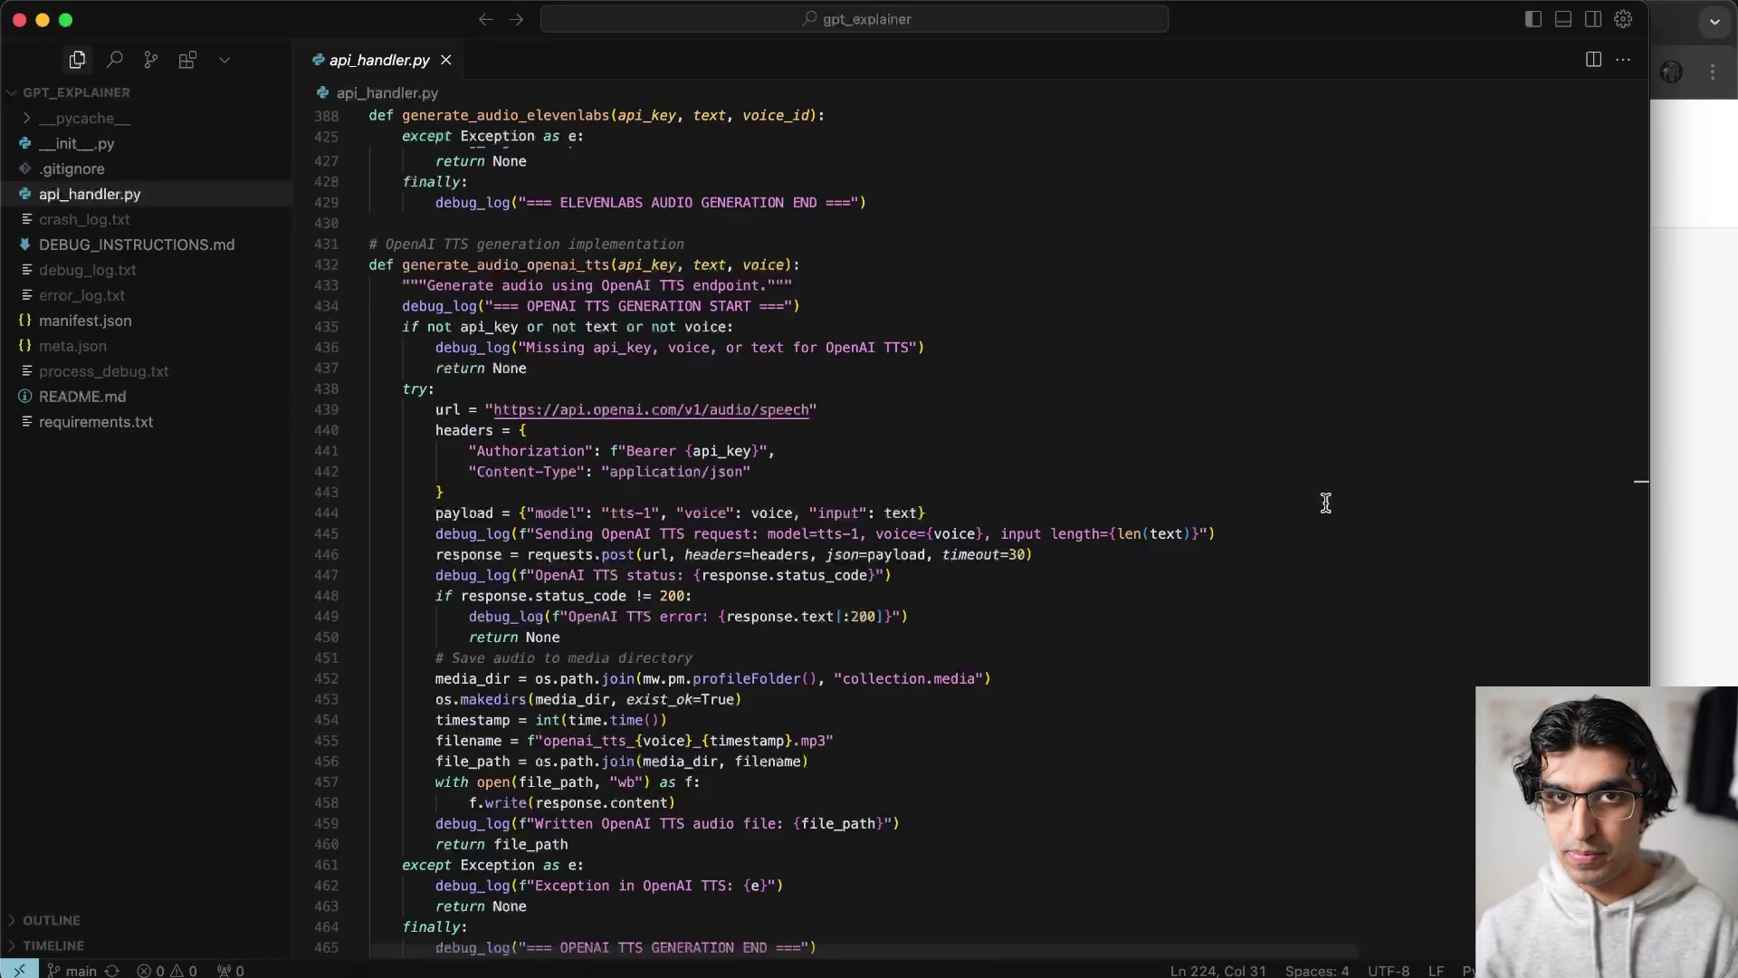
# Scroll through the audio generation functions in api_handler.py, then bring the Forward Pass Skool page forward.
pyautogui.scroll(20, 1326, 503)
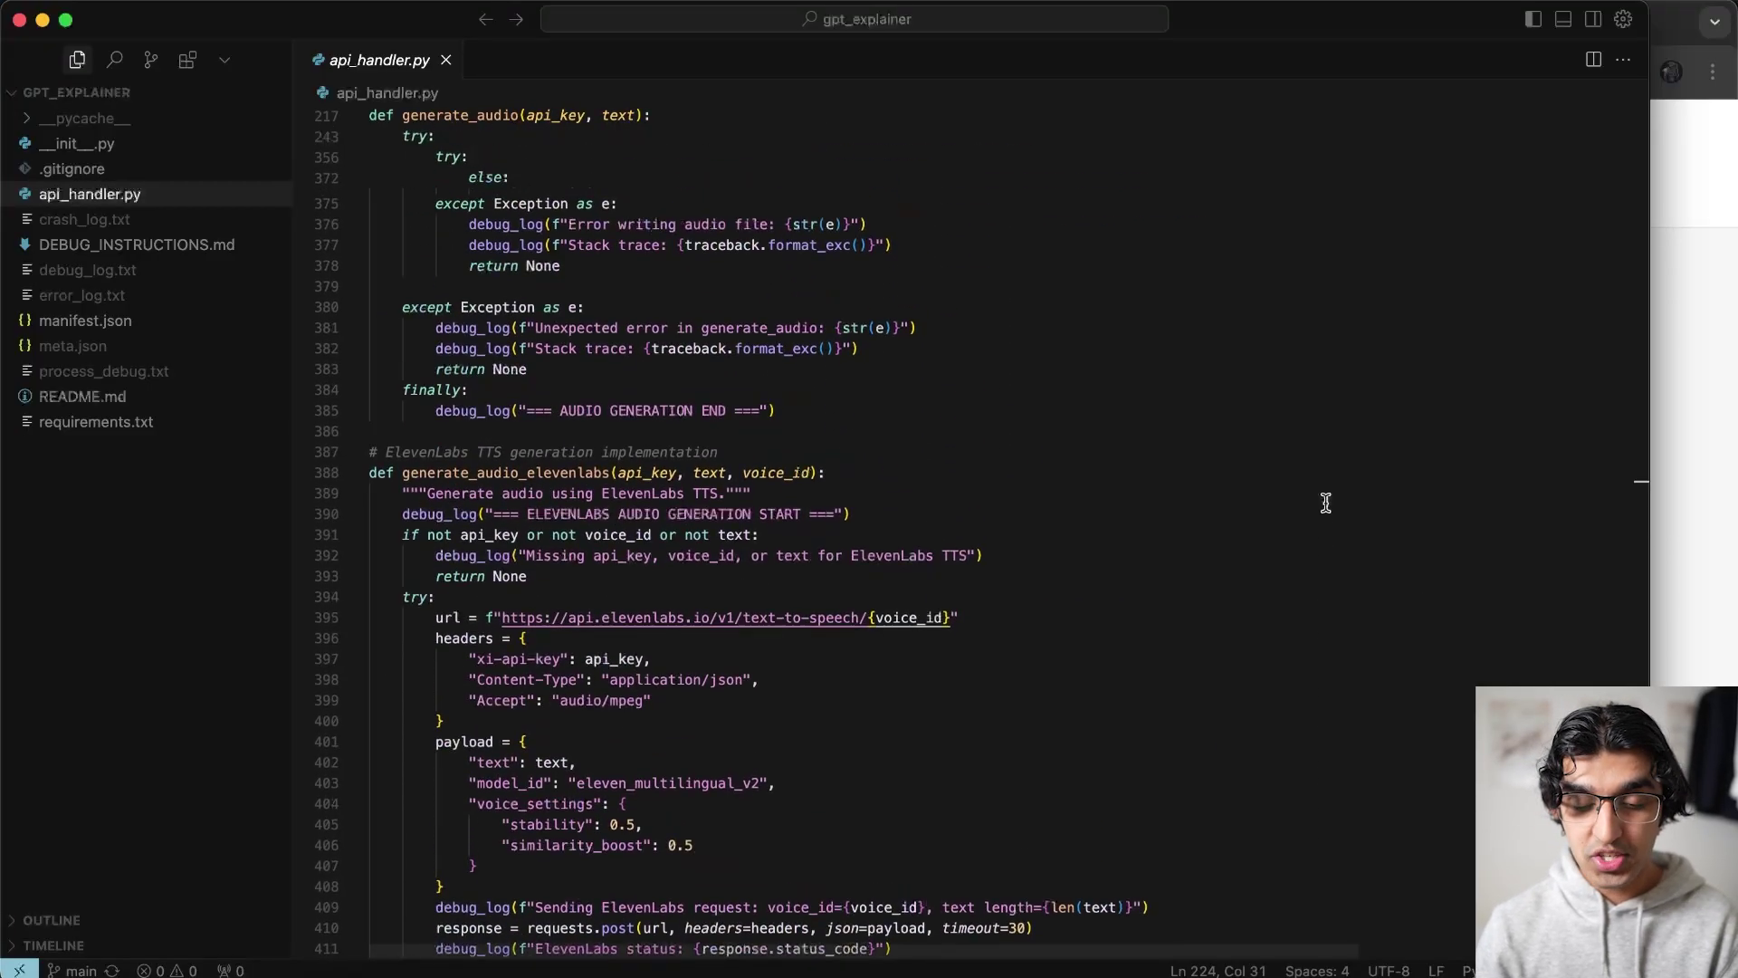
pyautogui.scroll(-20, 1326, 502)
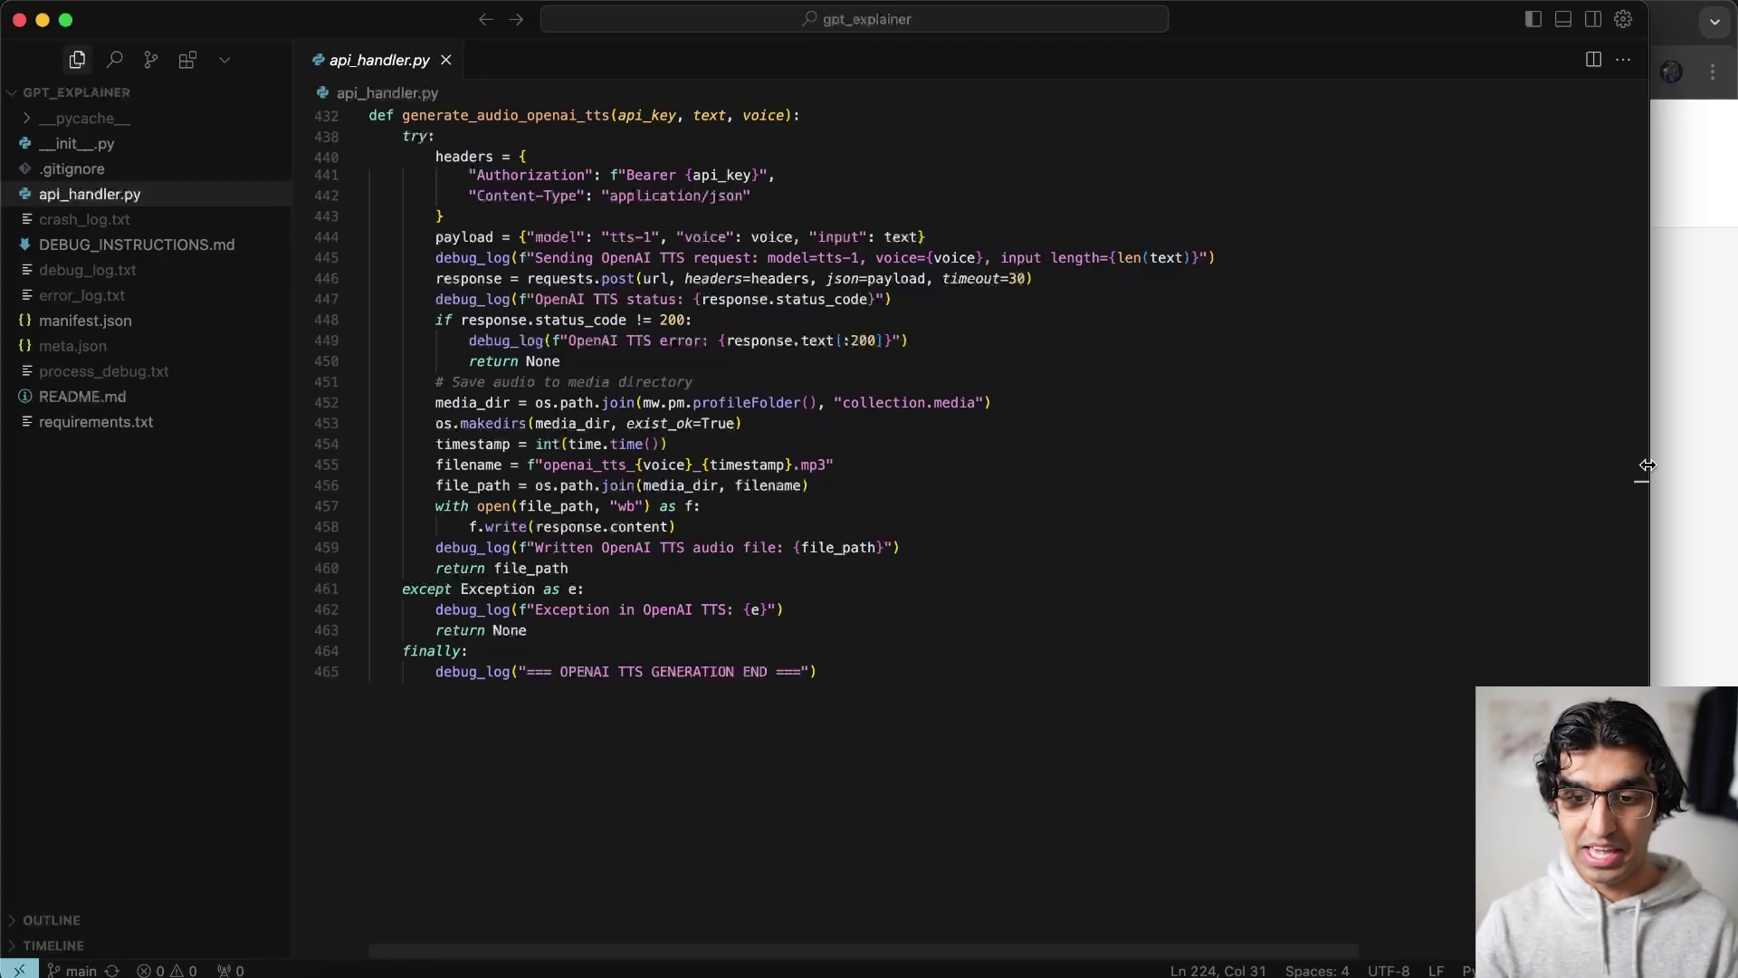
pyautogui.click(1691, 435)
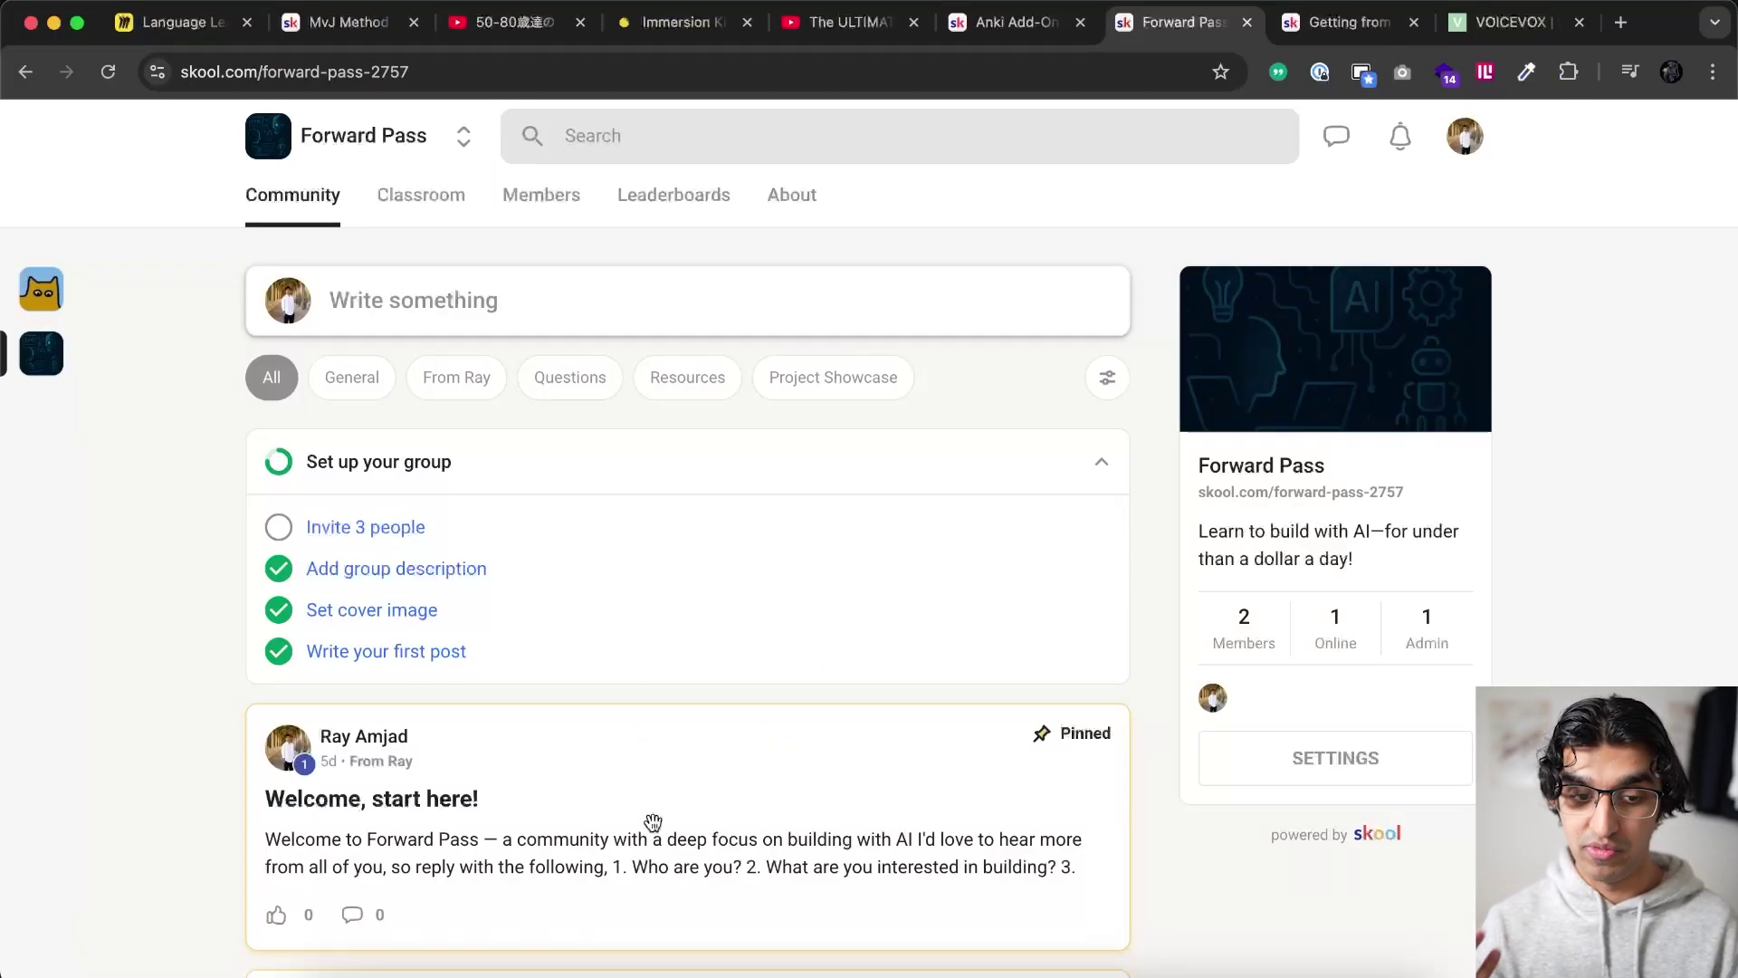
# From the Forward Pass classroom, open the 'Building a Mobile App with AI' course and browse its lesson list.
pyautogui.click(436, 199)
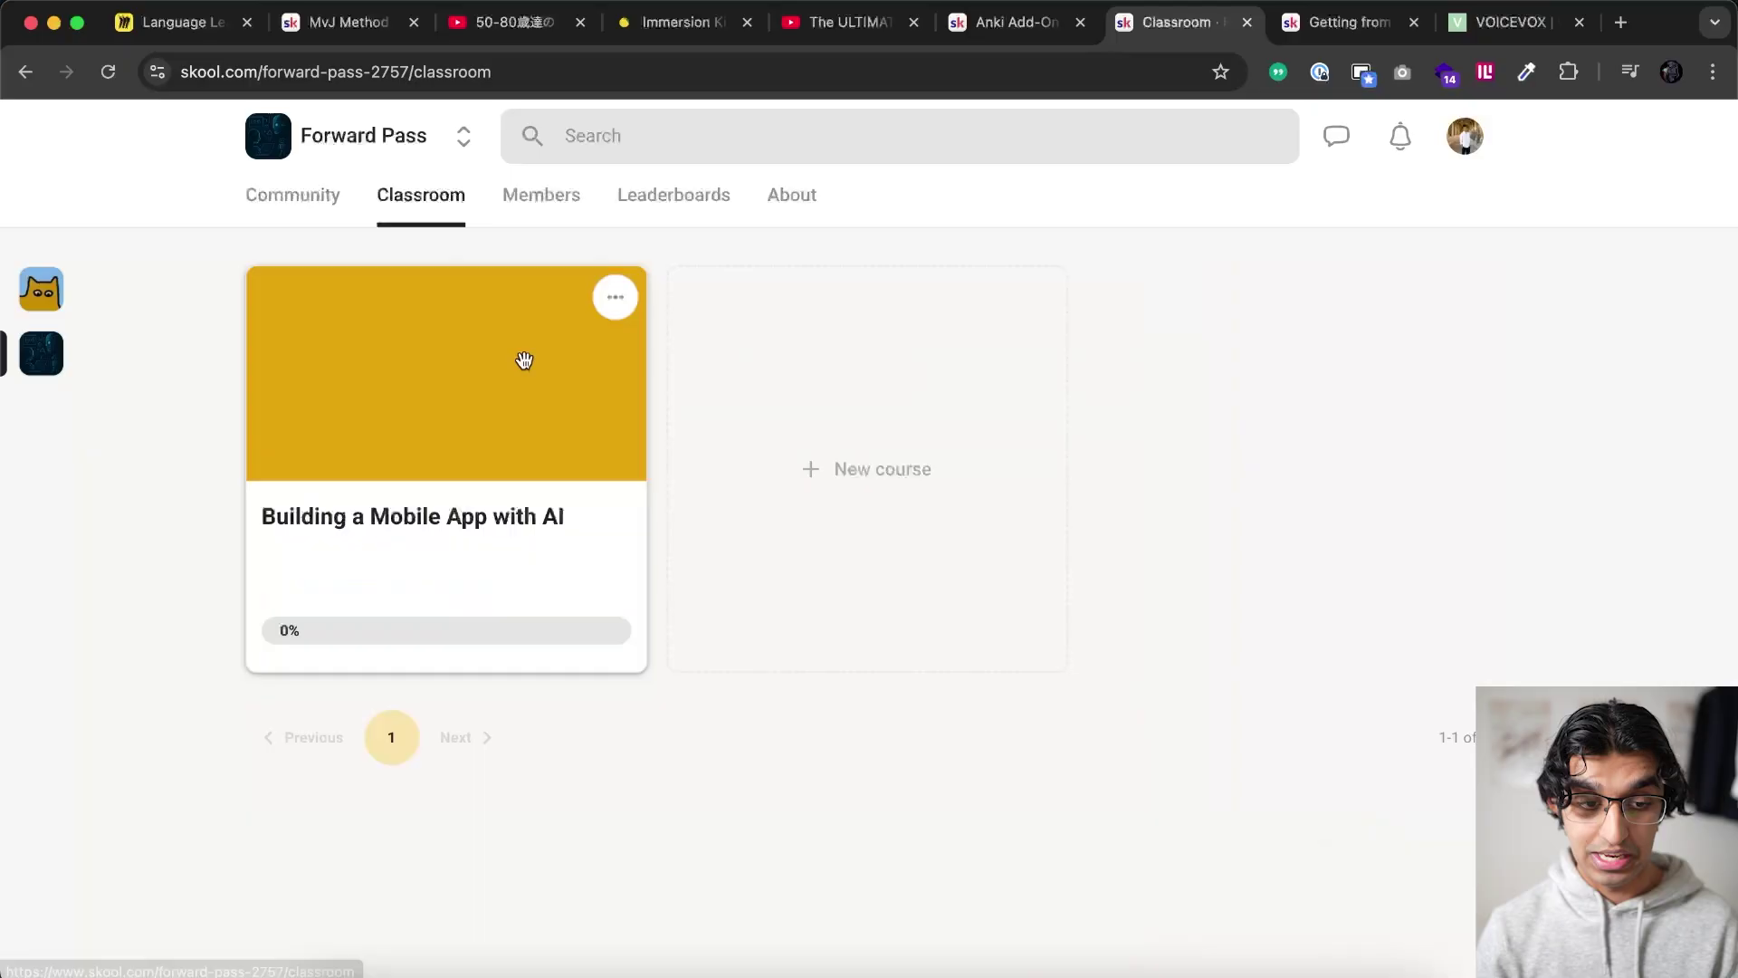
pyautogui.click(496, 581)
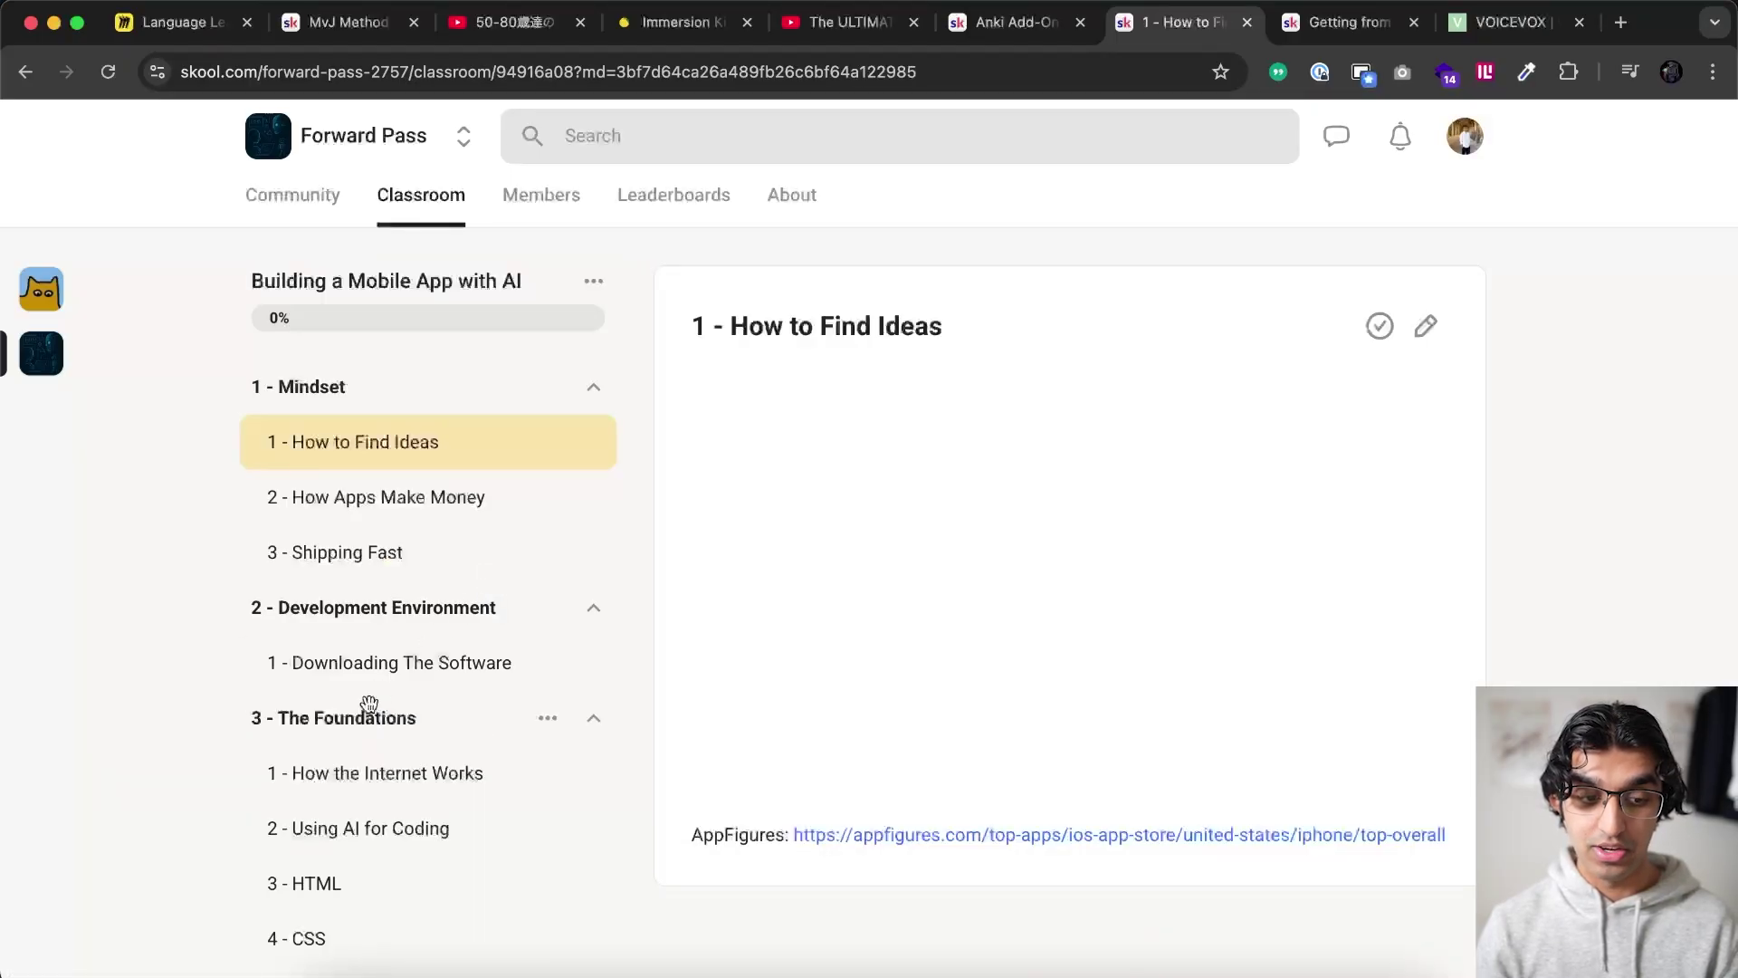
pyautogui.scroll(-10, 371, 712)
pyautogui.scroll(-15, 371, 712)
pyautogui.scroll(20, 369, 713)
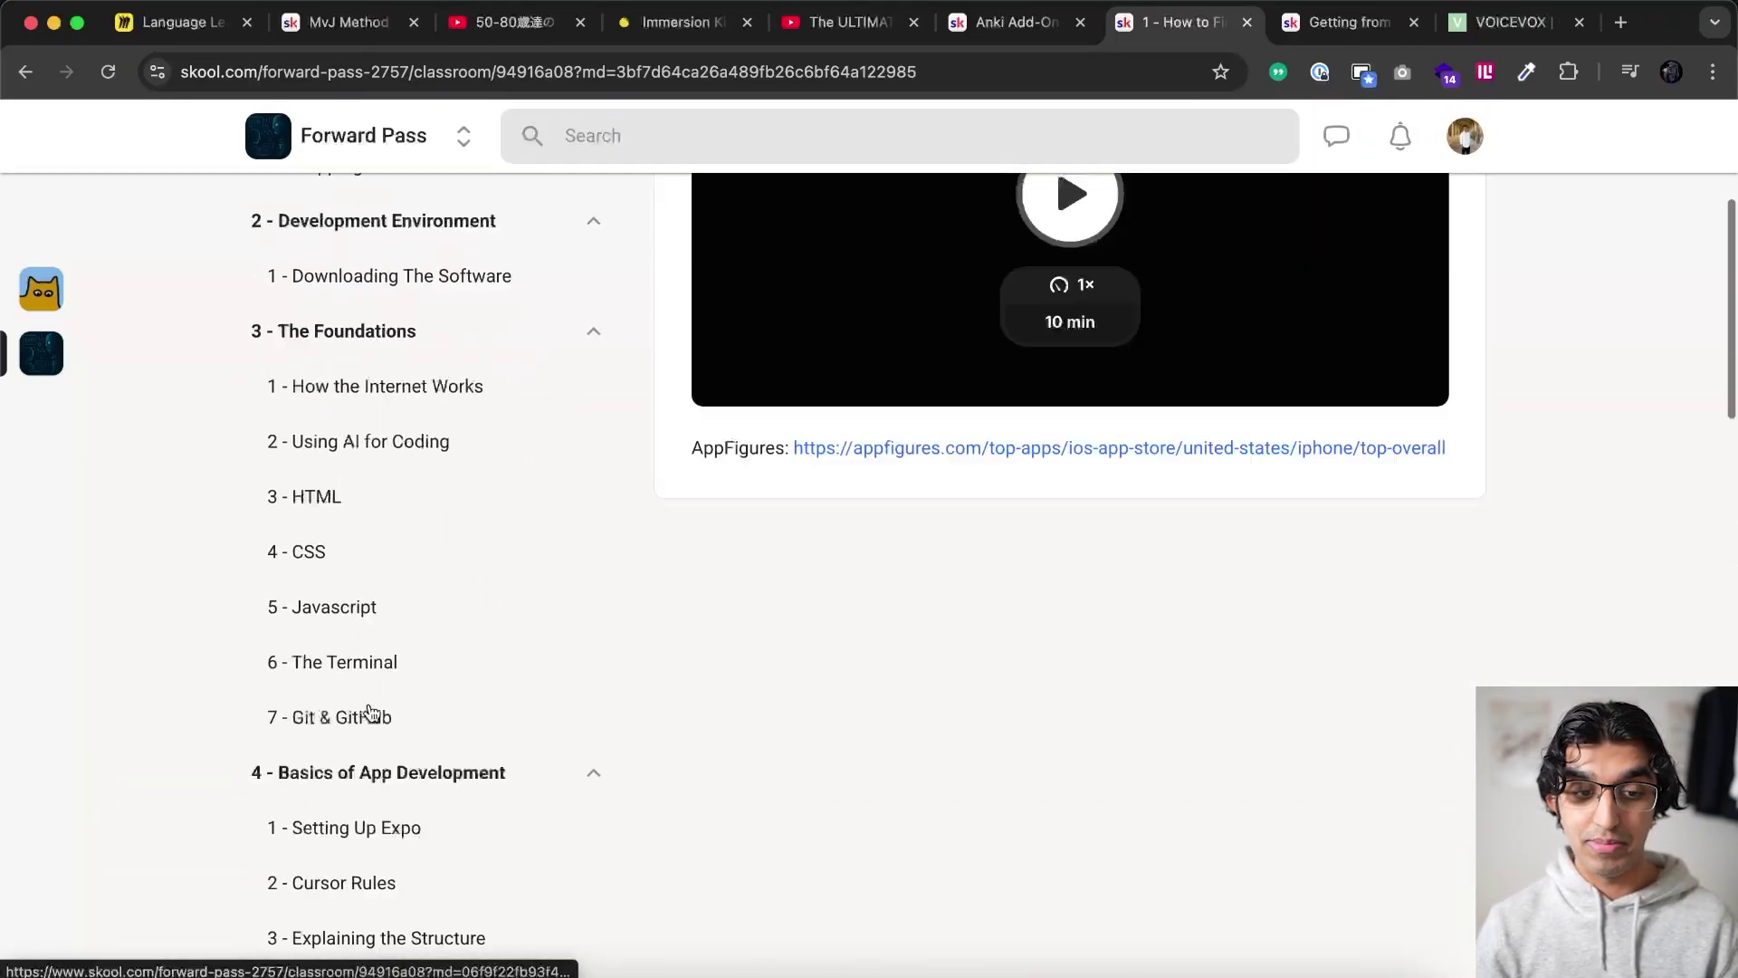
# Move to the browser tab showing the 'Getting from 0 to 1: Comprehensible Japanese' post.
pyautogui.hotkey('ctrl', 'Tab')
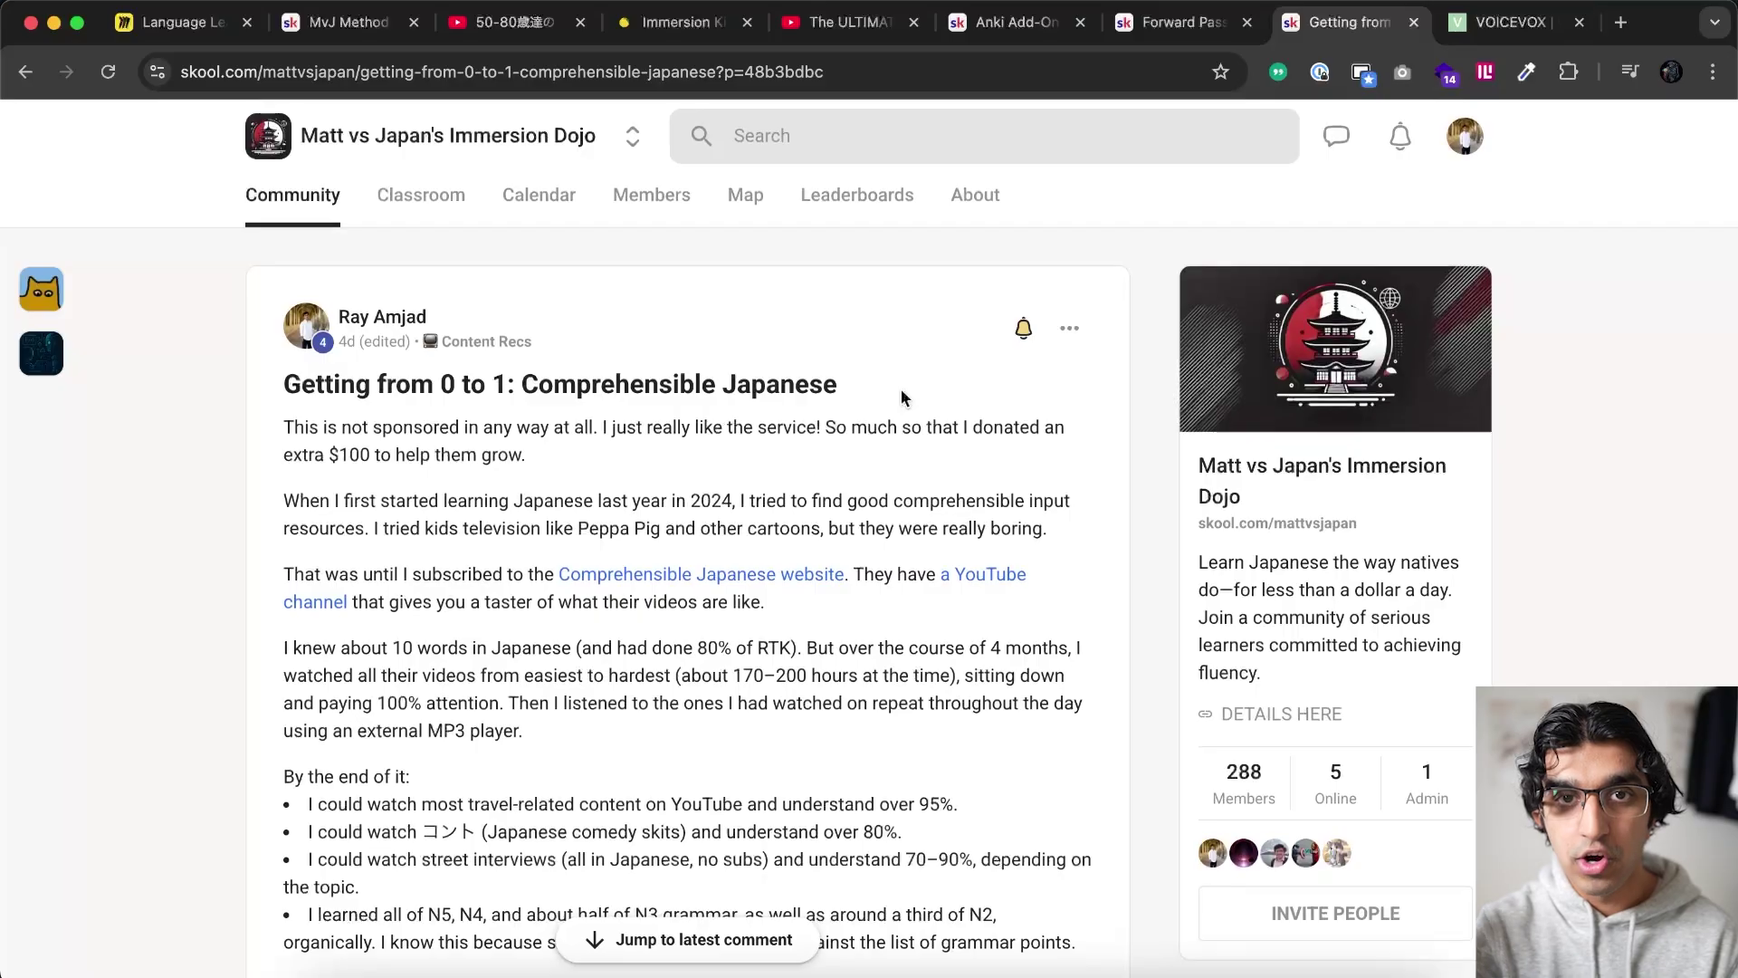